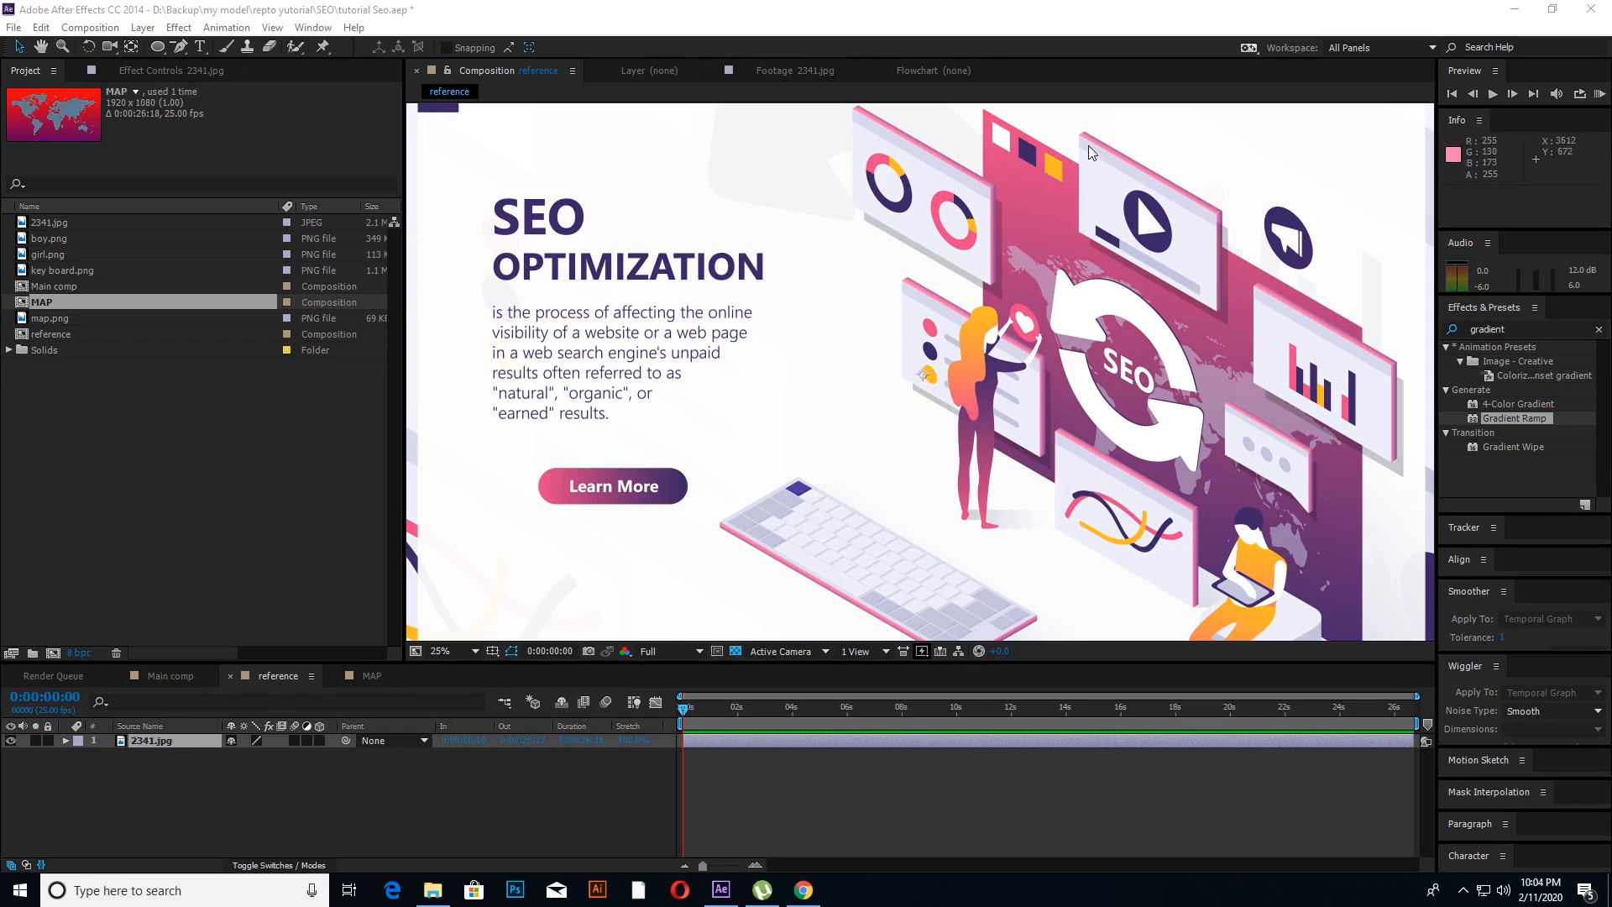
Step: Create a new 1920 x 1080 composition named youtube, using the HDTV 1080 25 preset
left_click(183, 677)
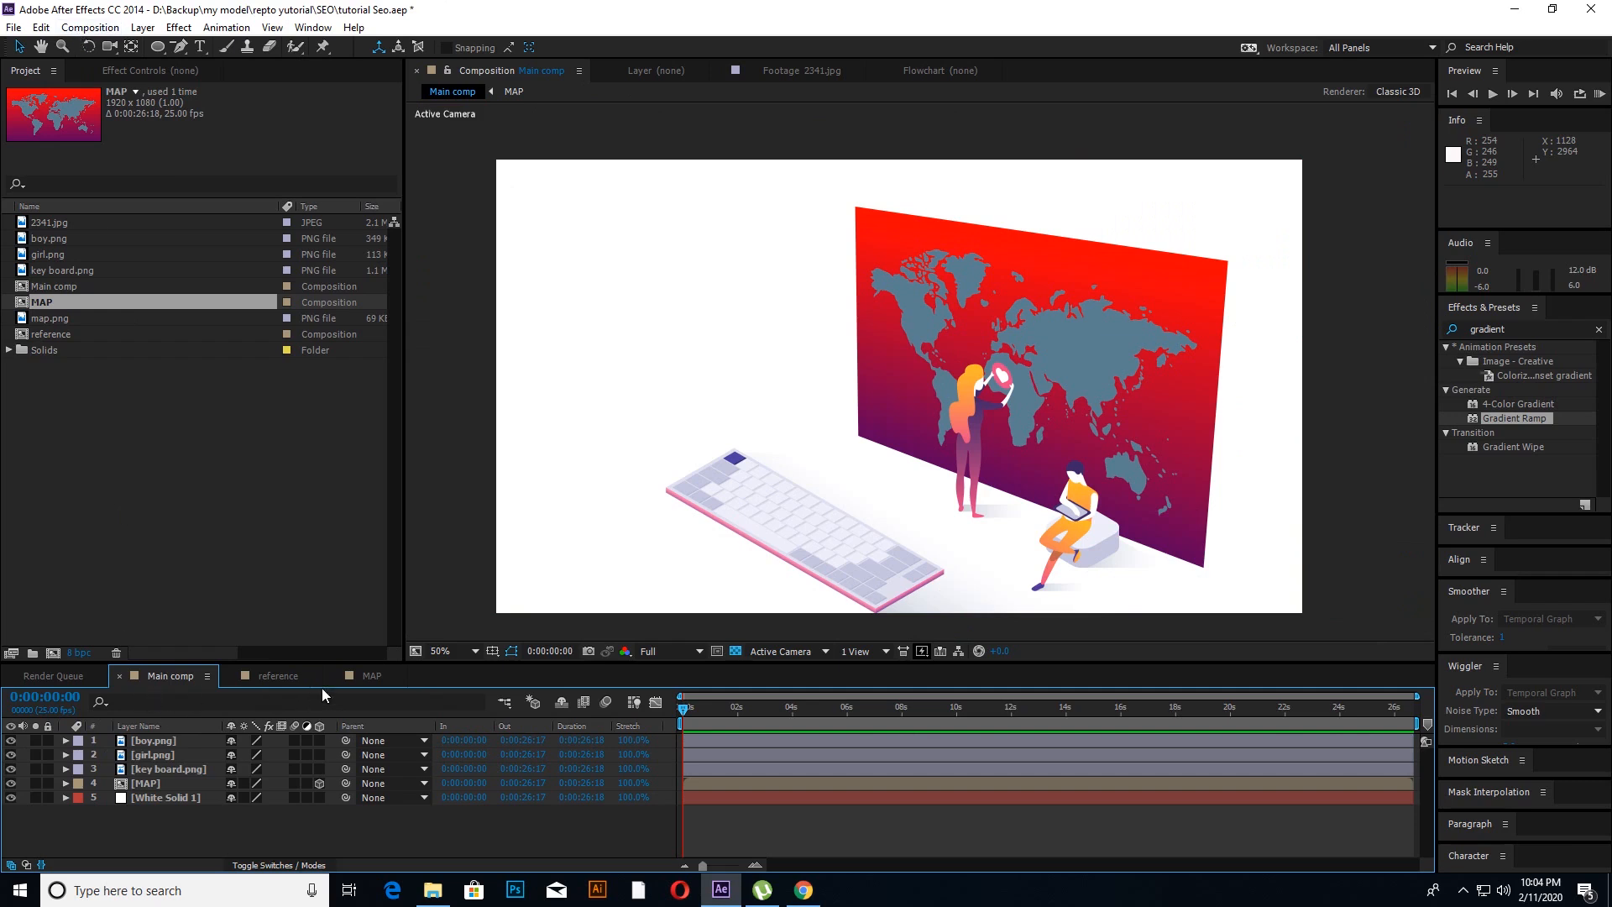
left_click(278, 676)
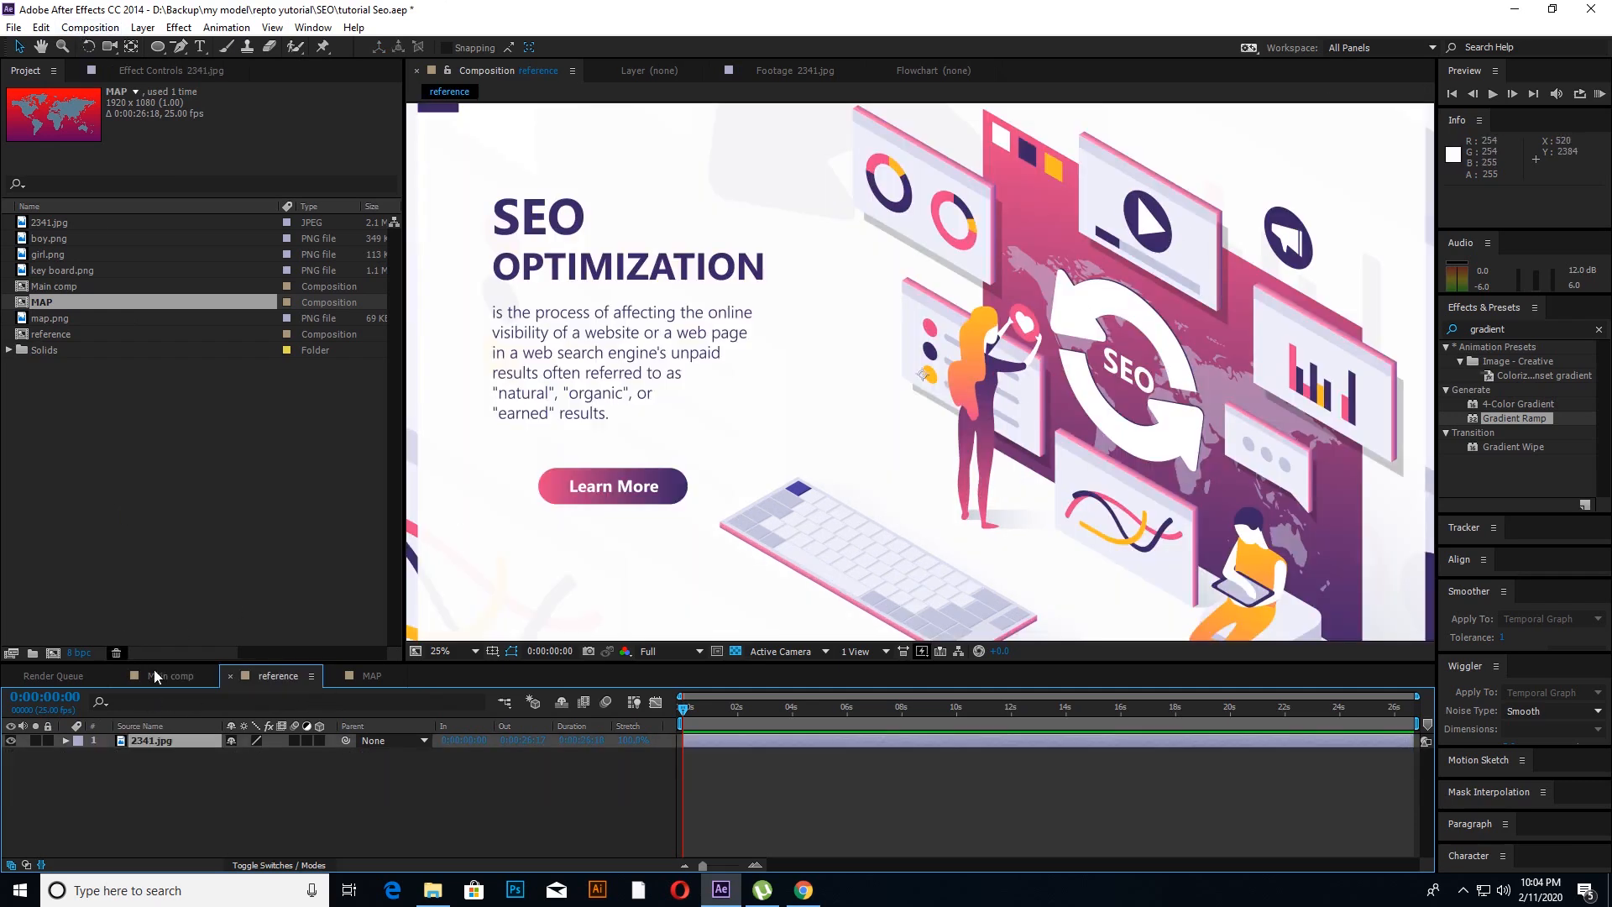
left_click(155, 676)
left_click(85, 29)
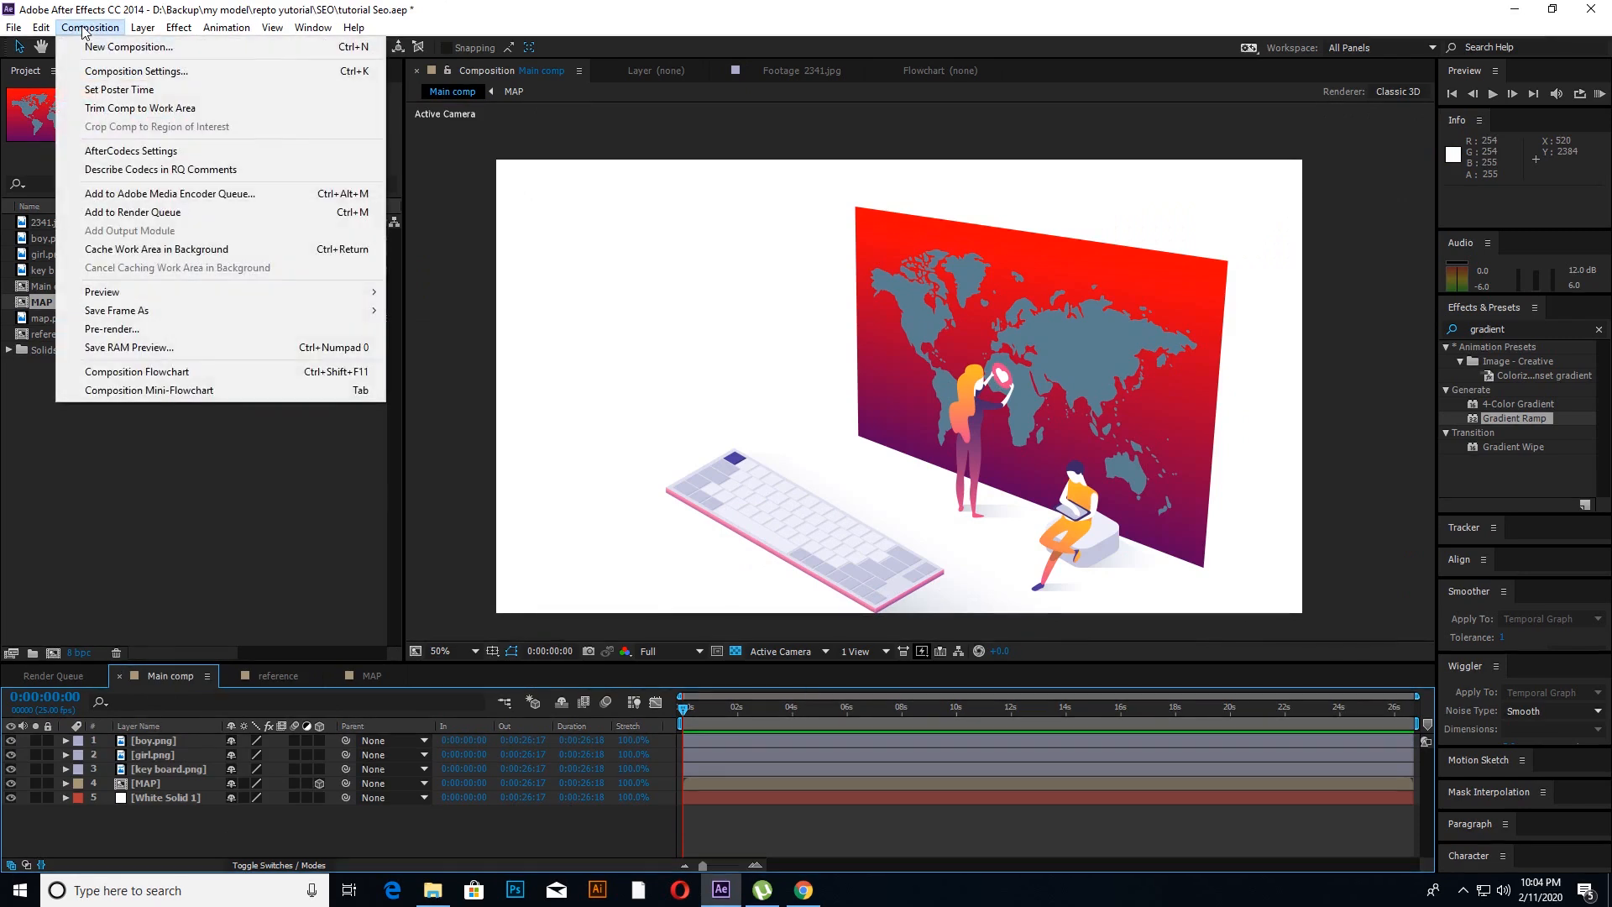
left_click(98, 48)
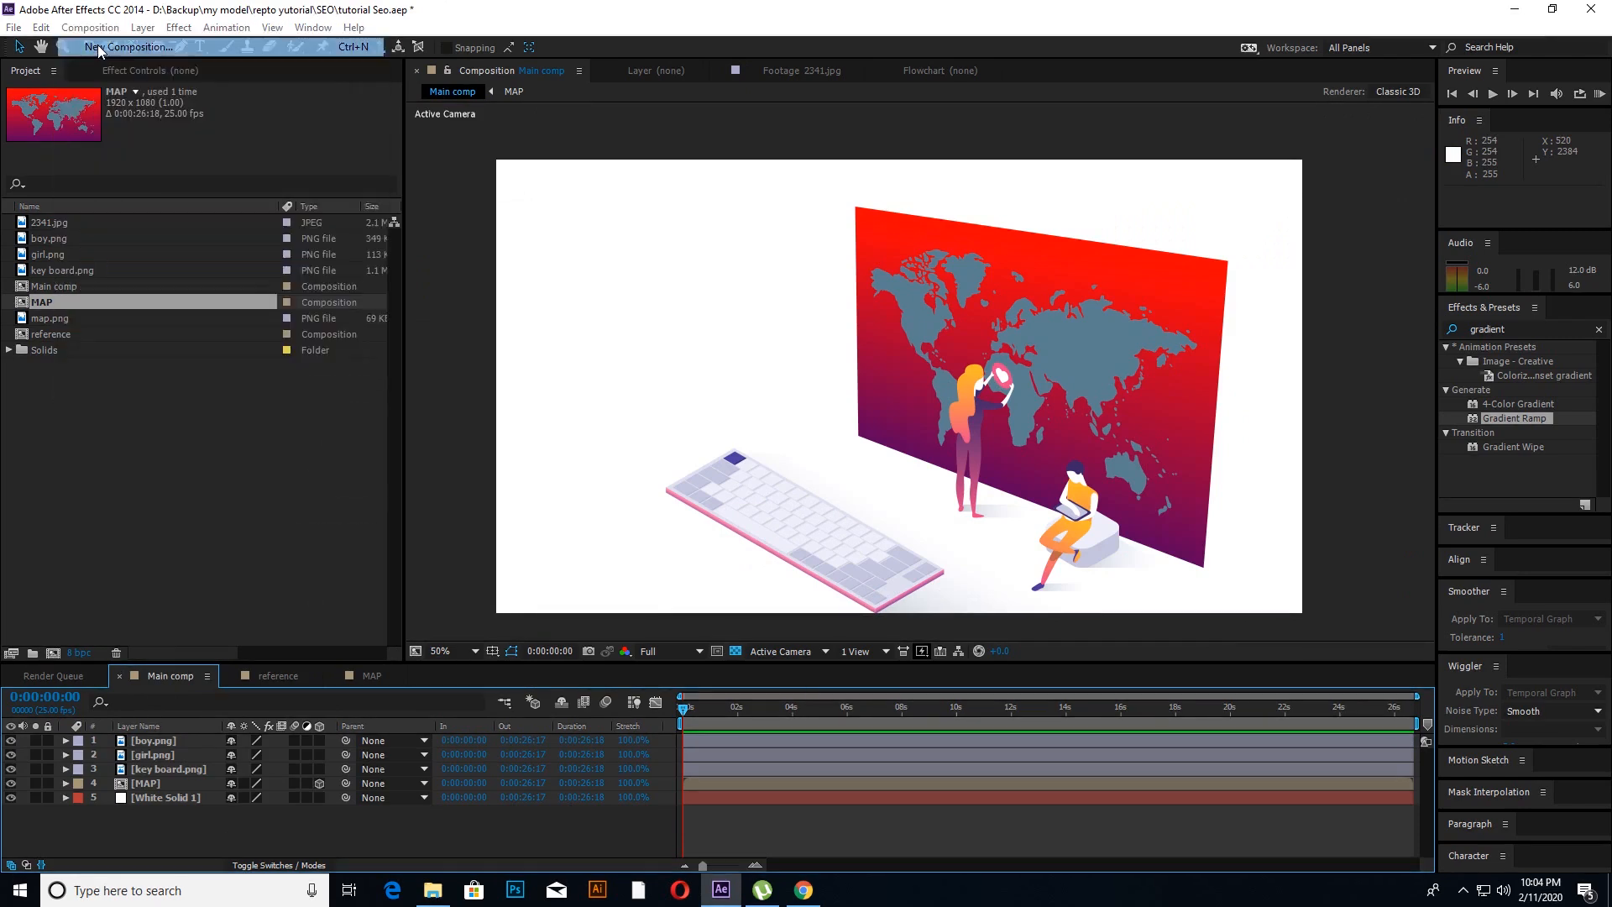
type("youtube")
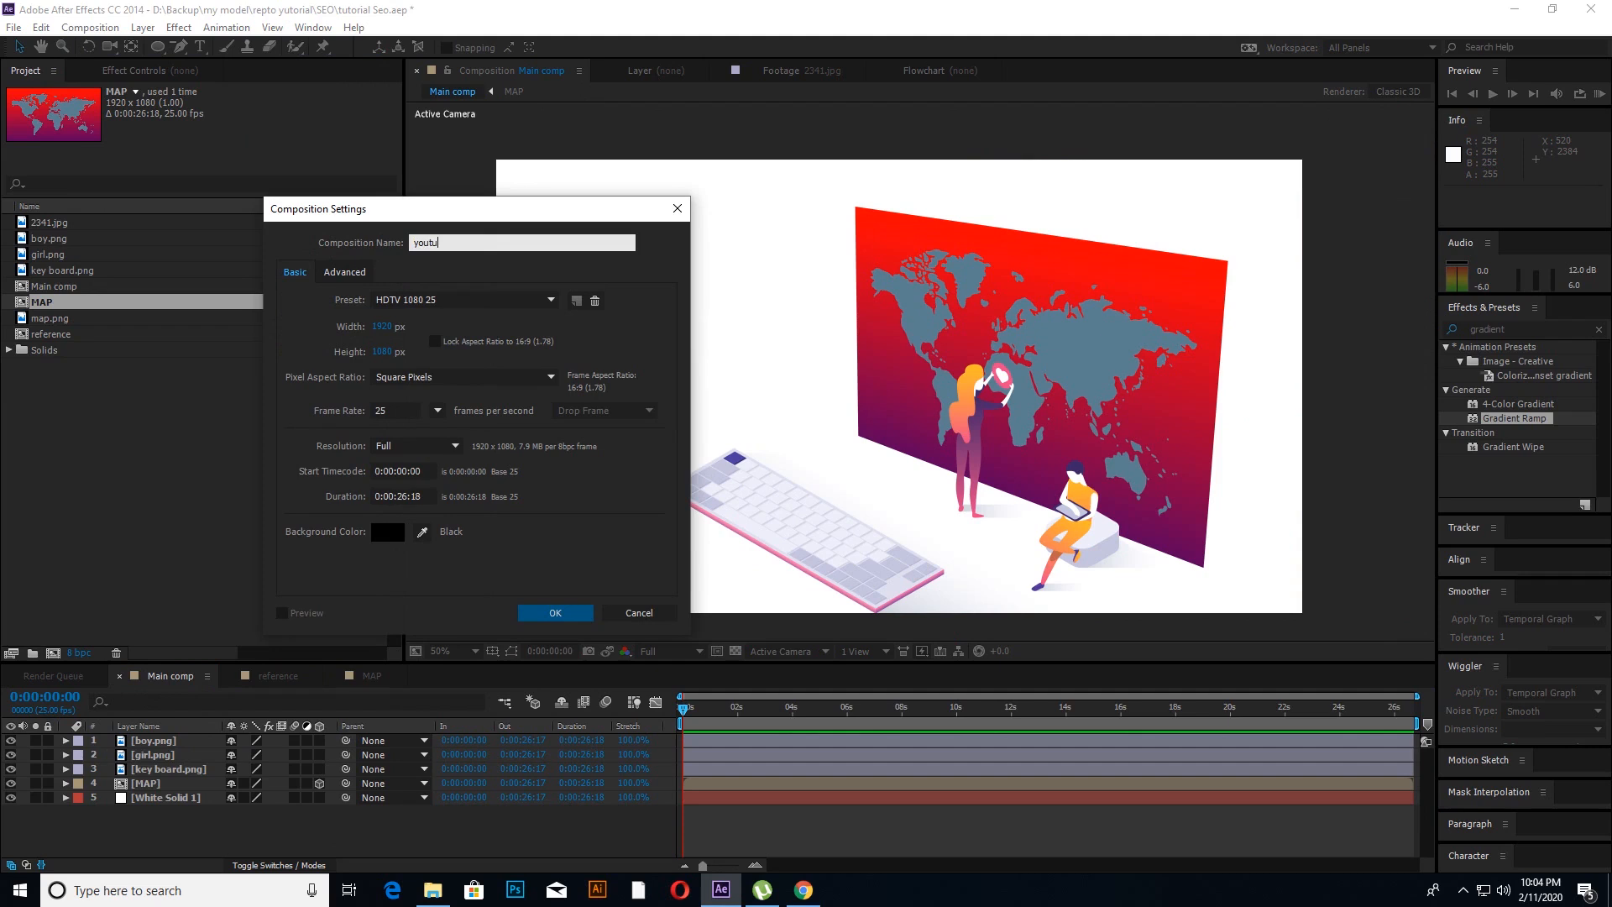
left_click(569, 620)
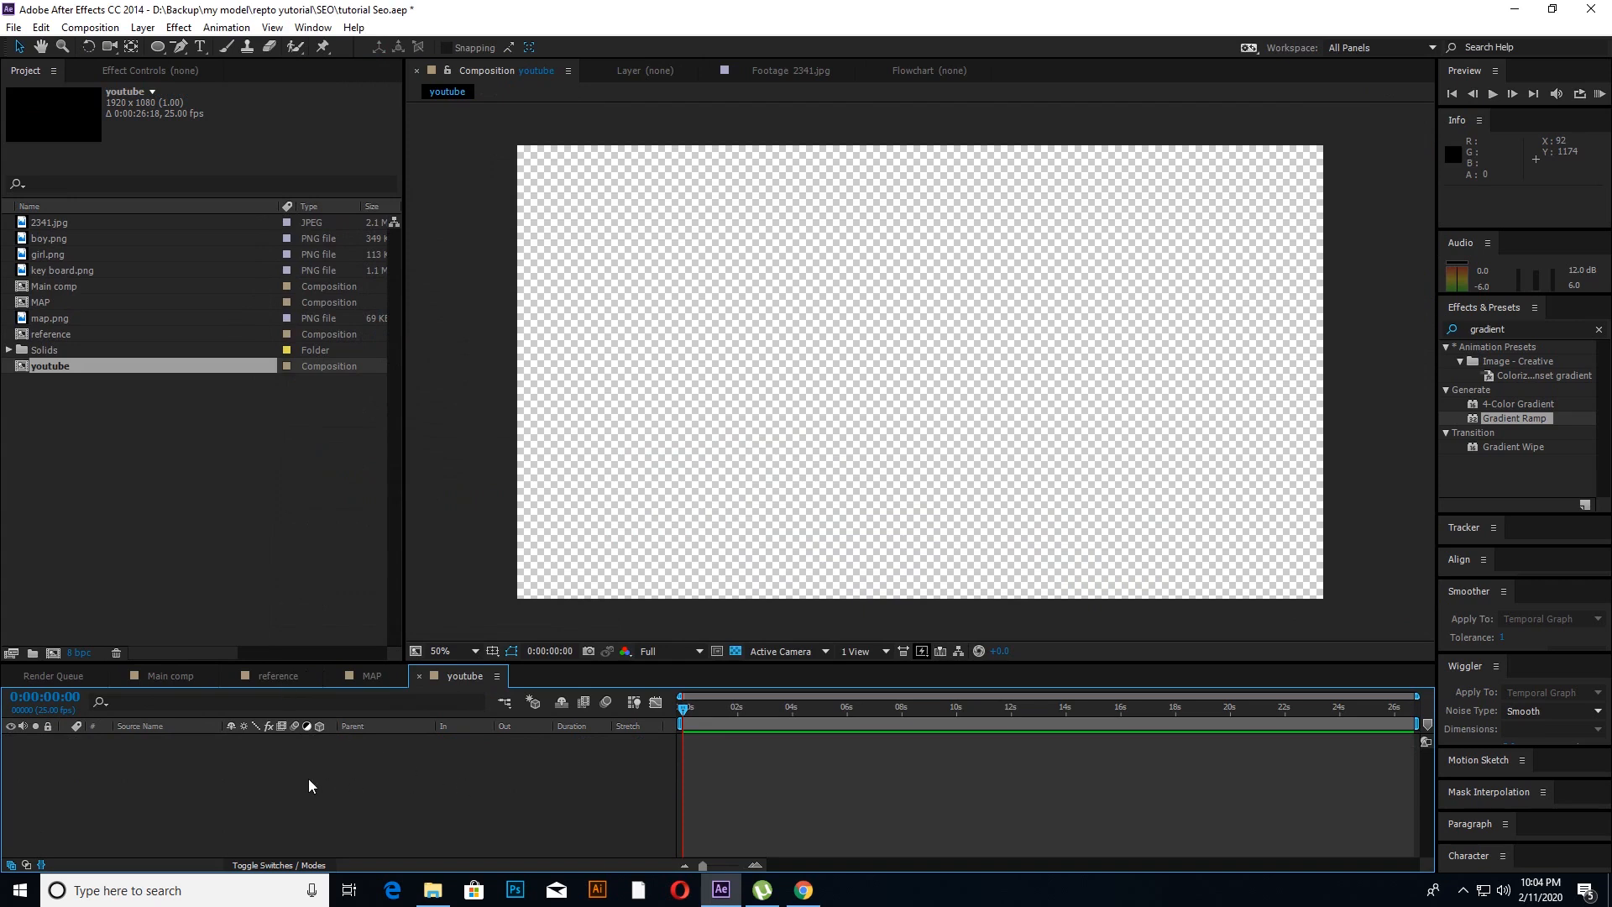
Step: Check the reference composition and add a full-frame white solid to the youtube composition
left_click(154, 679)
left_click(277, 676)
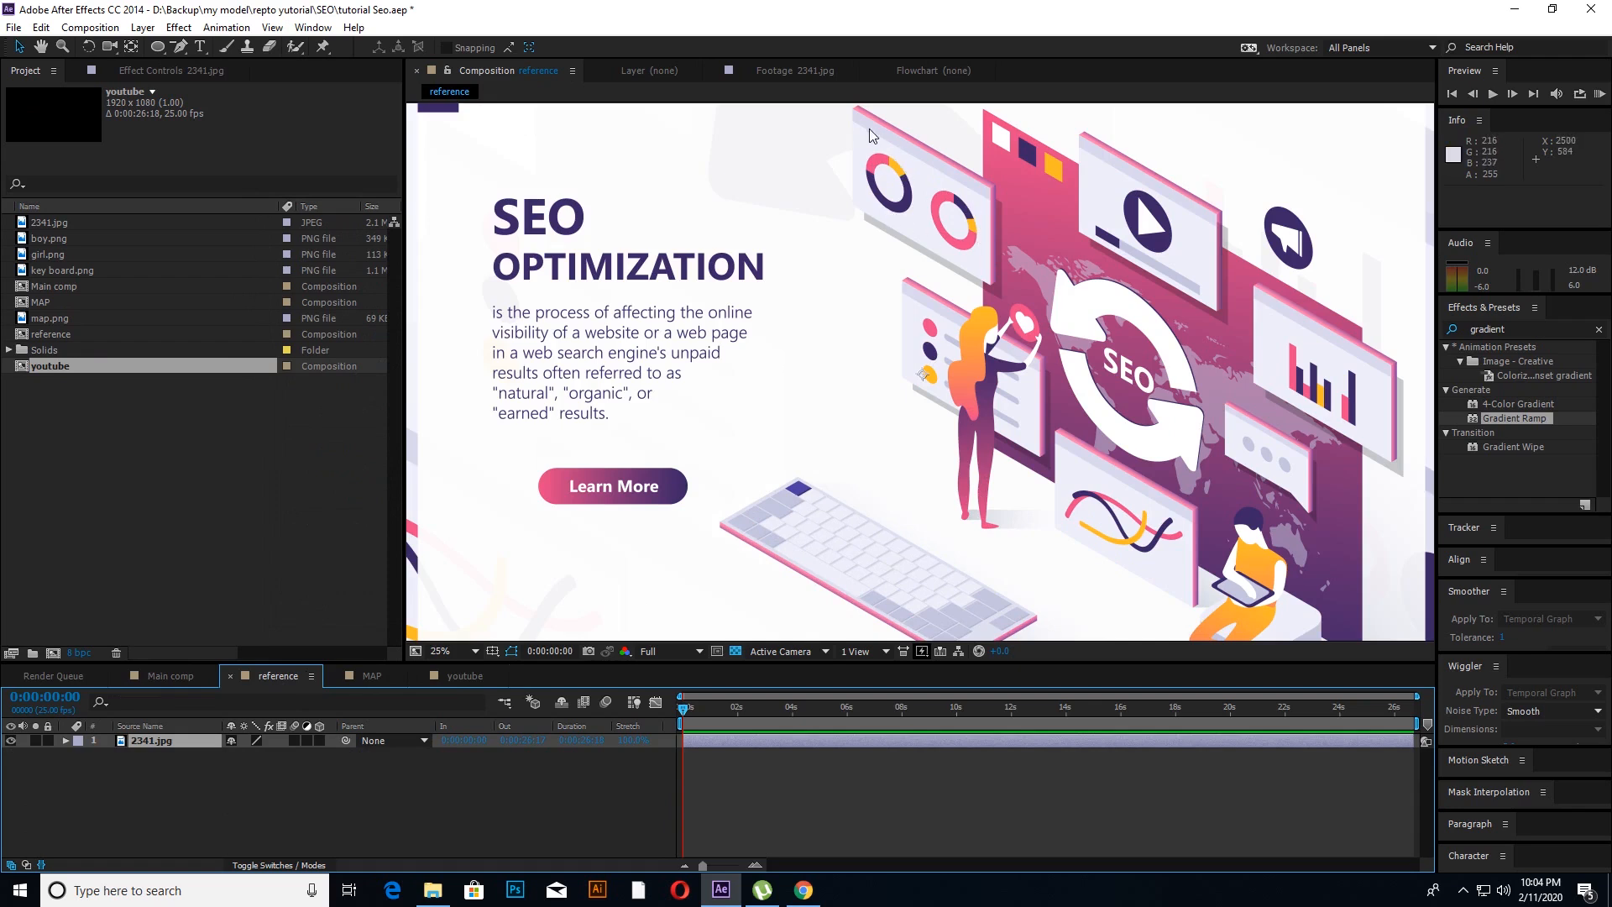
left_click(447, 675)
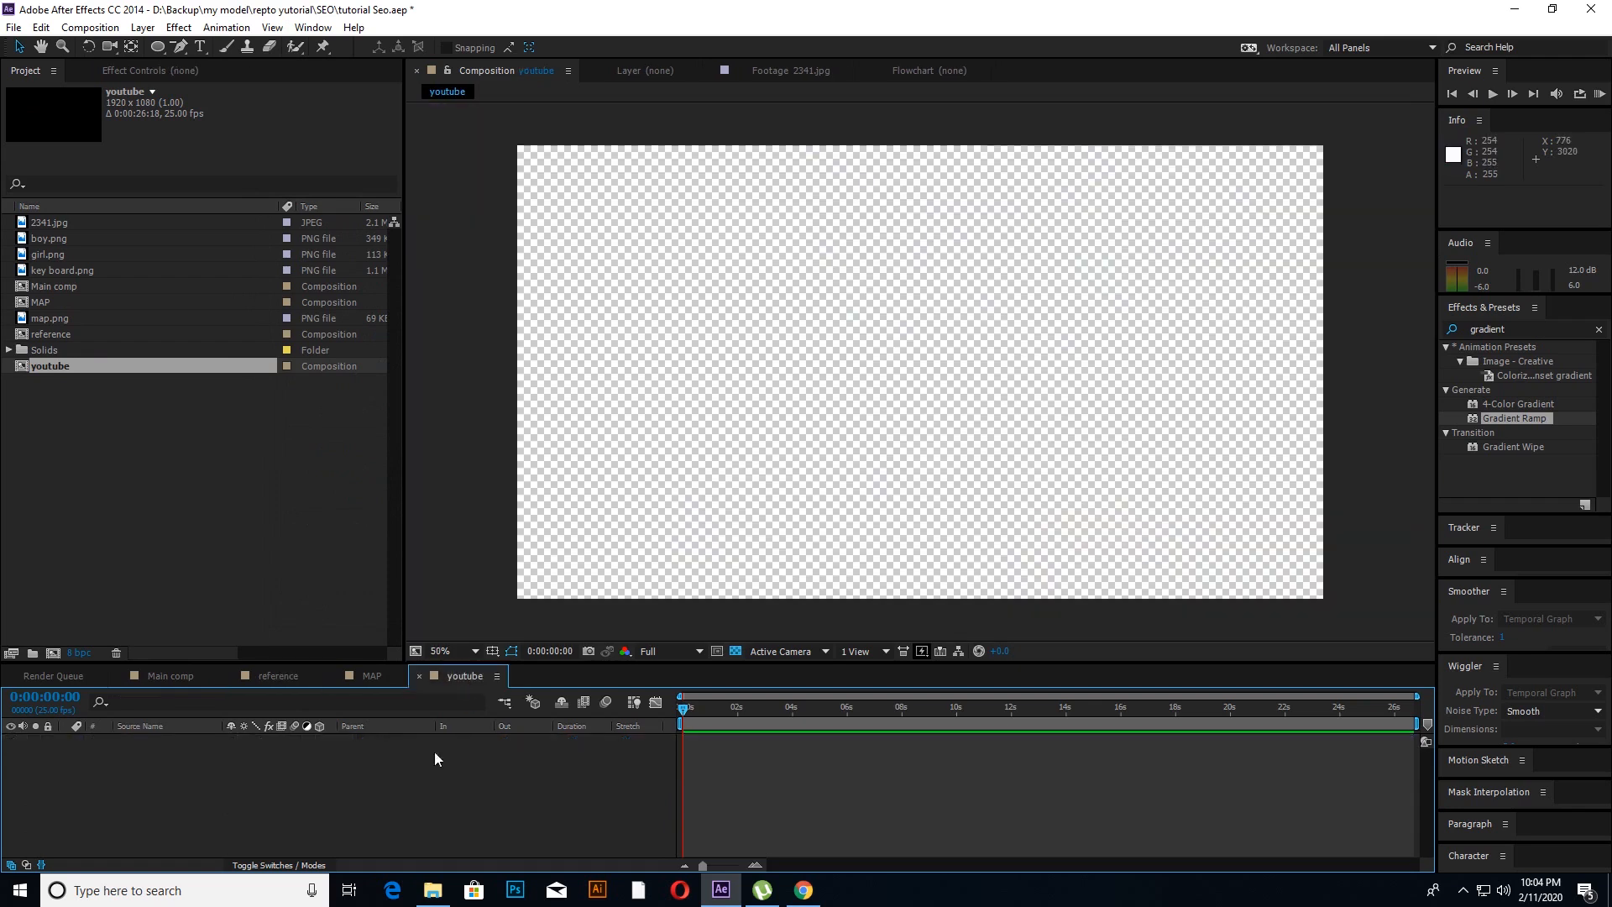
right_click(307, 820)
mouse_move(420, 641)
left_click(576, 688)
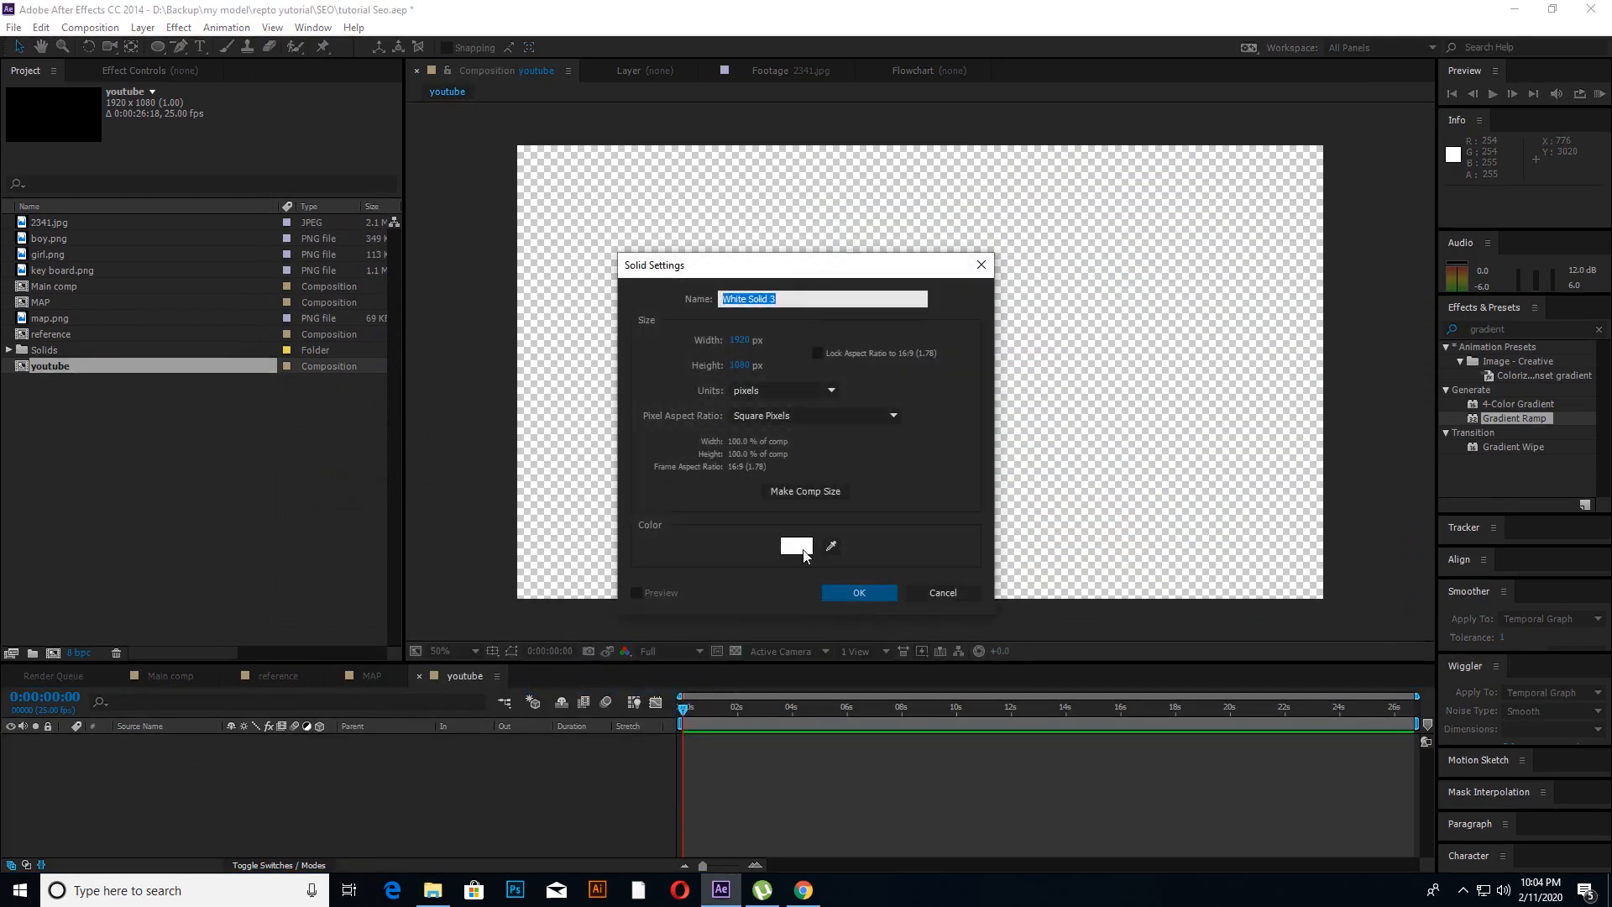
left_click(797, 547)
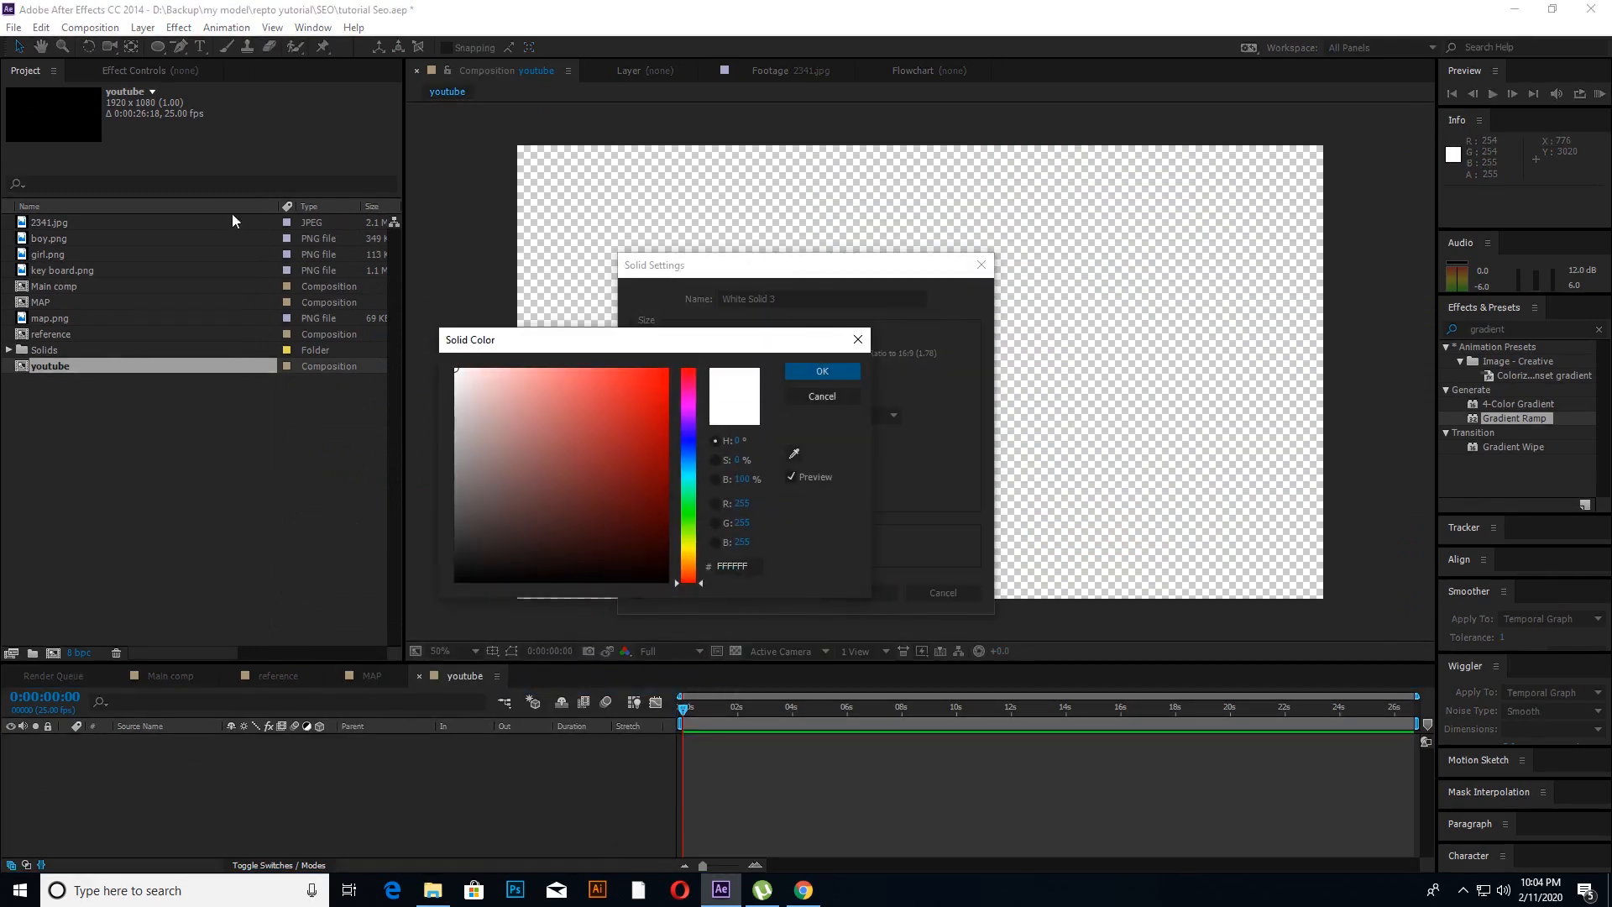
left_click(813, 371)
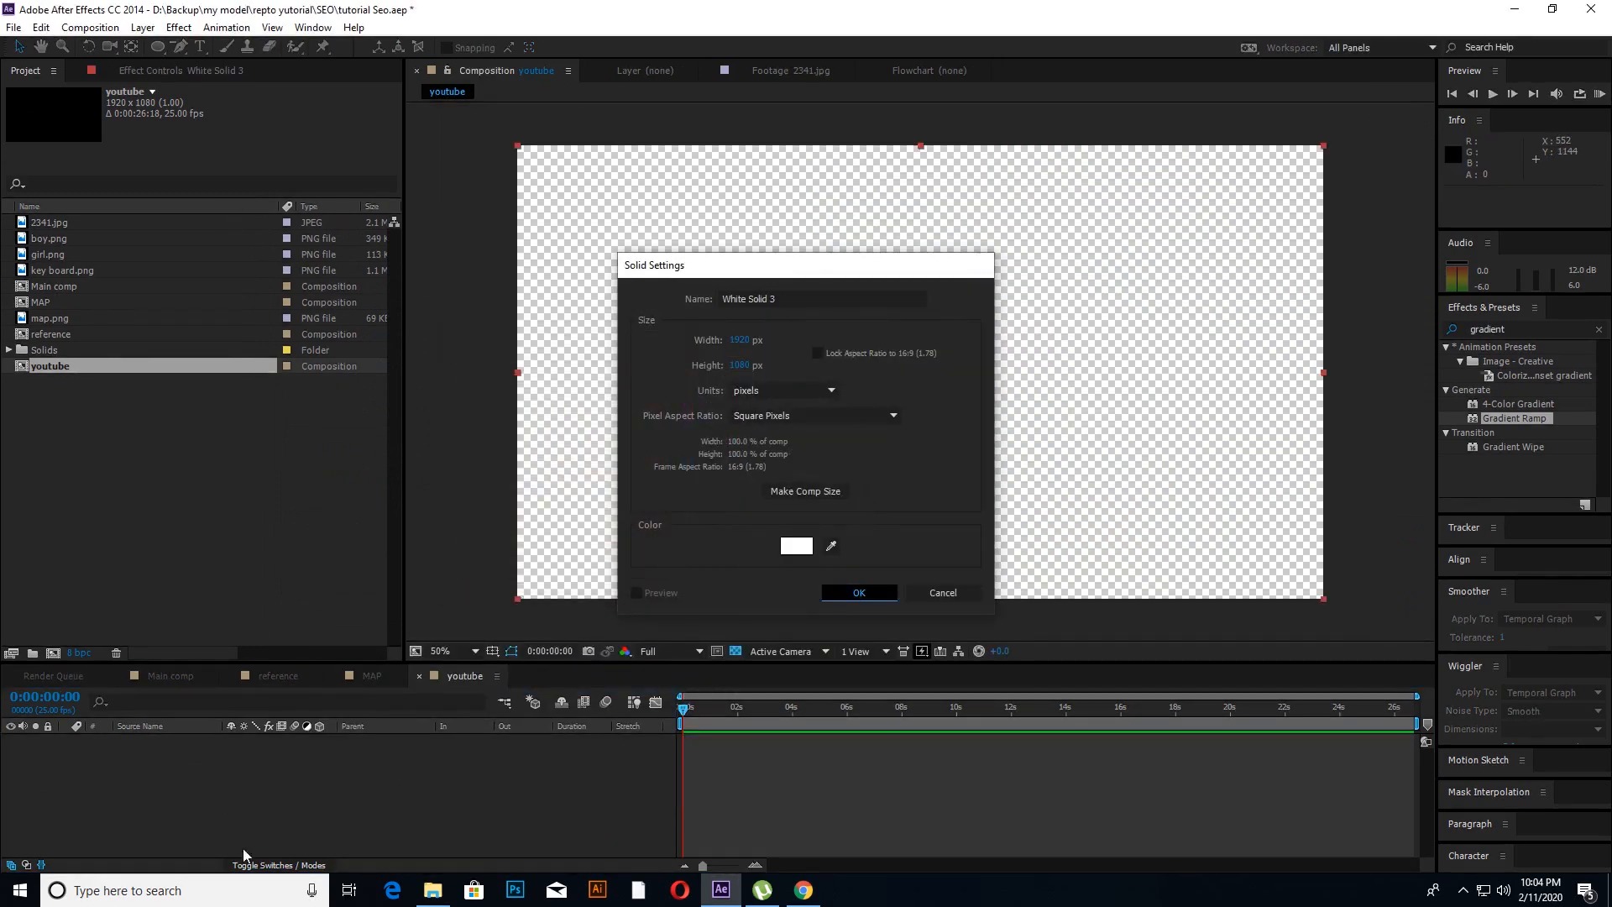
key("Return")
Step: Add a full-frame gray solid with colour 9A9A9A above the white solid
right_click(166, 794)
mouse_move(268, 623)
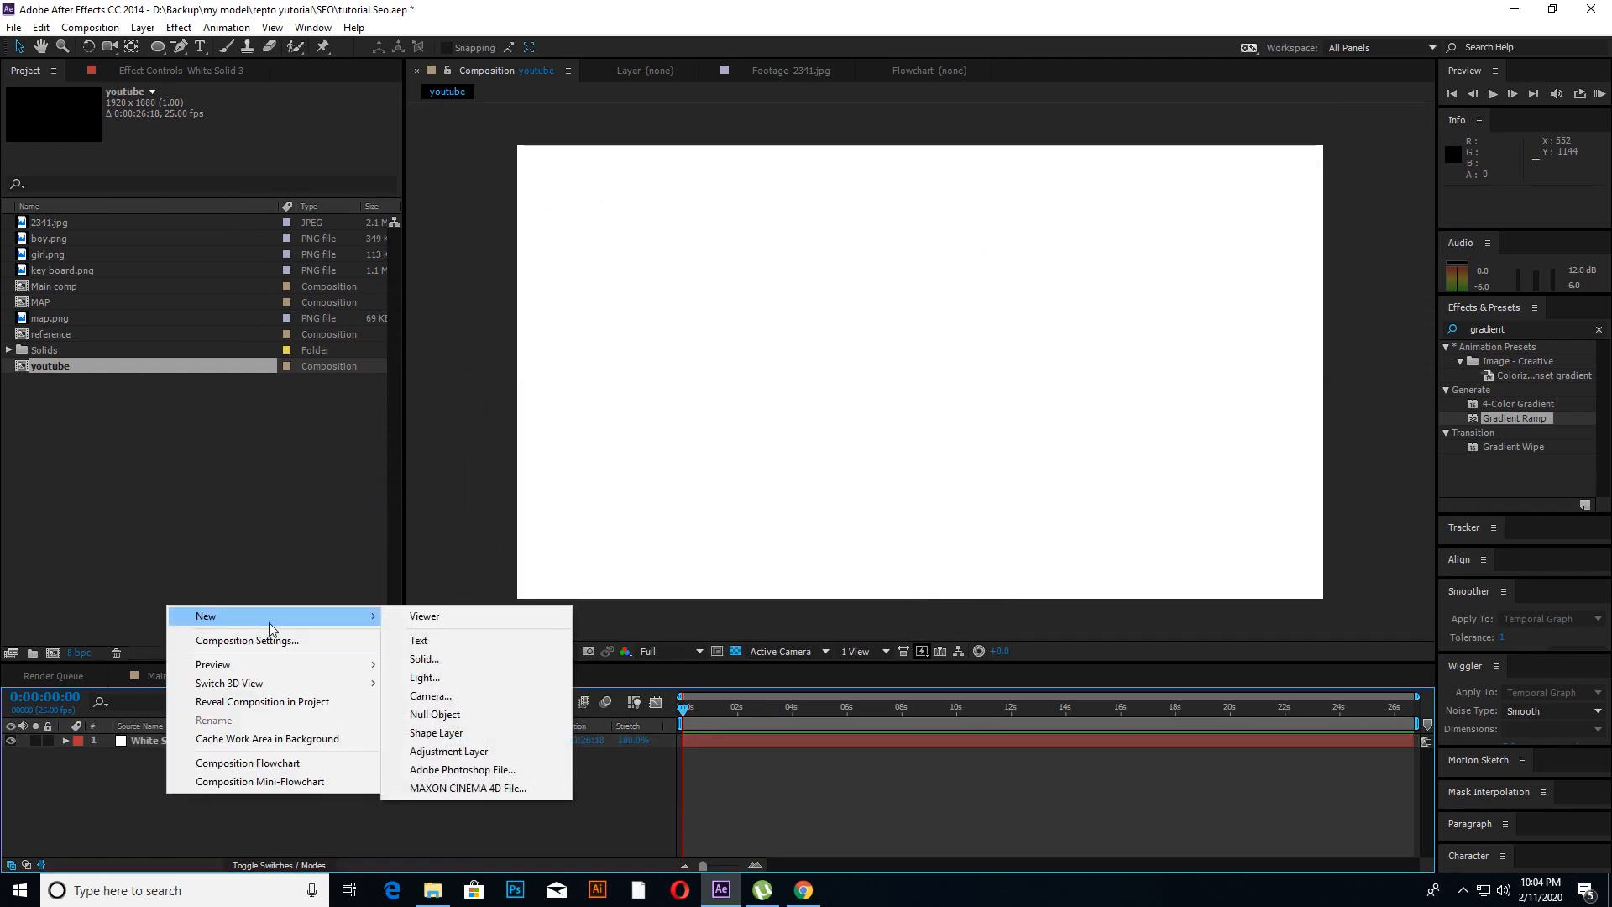
left_click(424, 660)
left_click(793, 547)
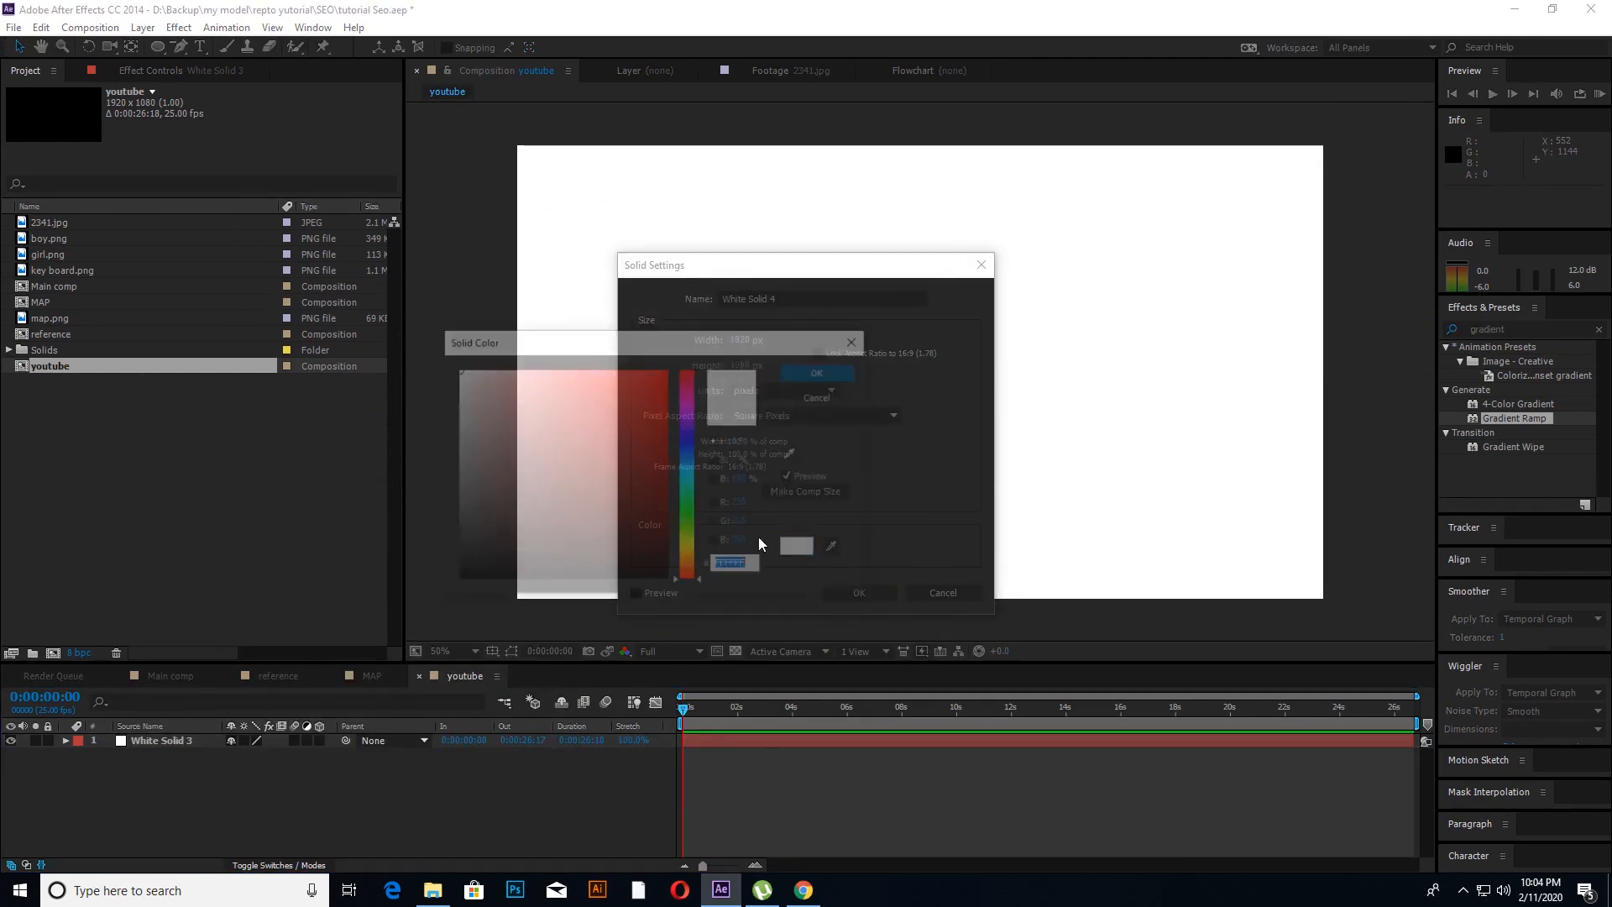
left_click_drag(460, 418, 430, 454)
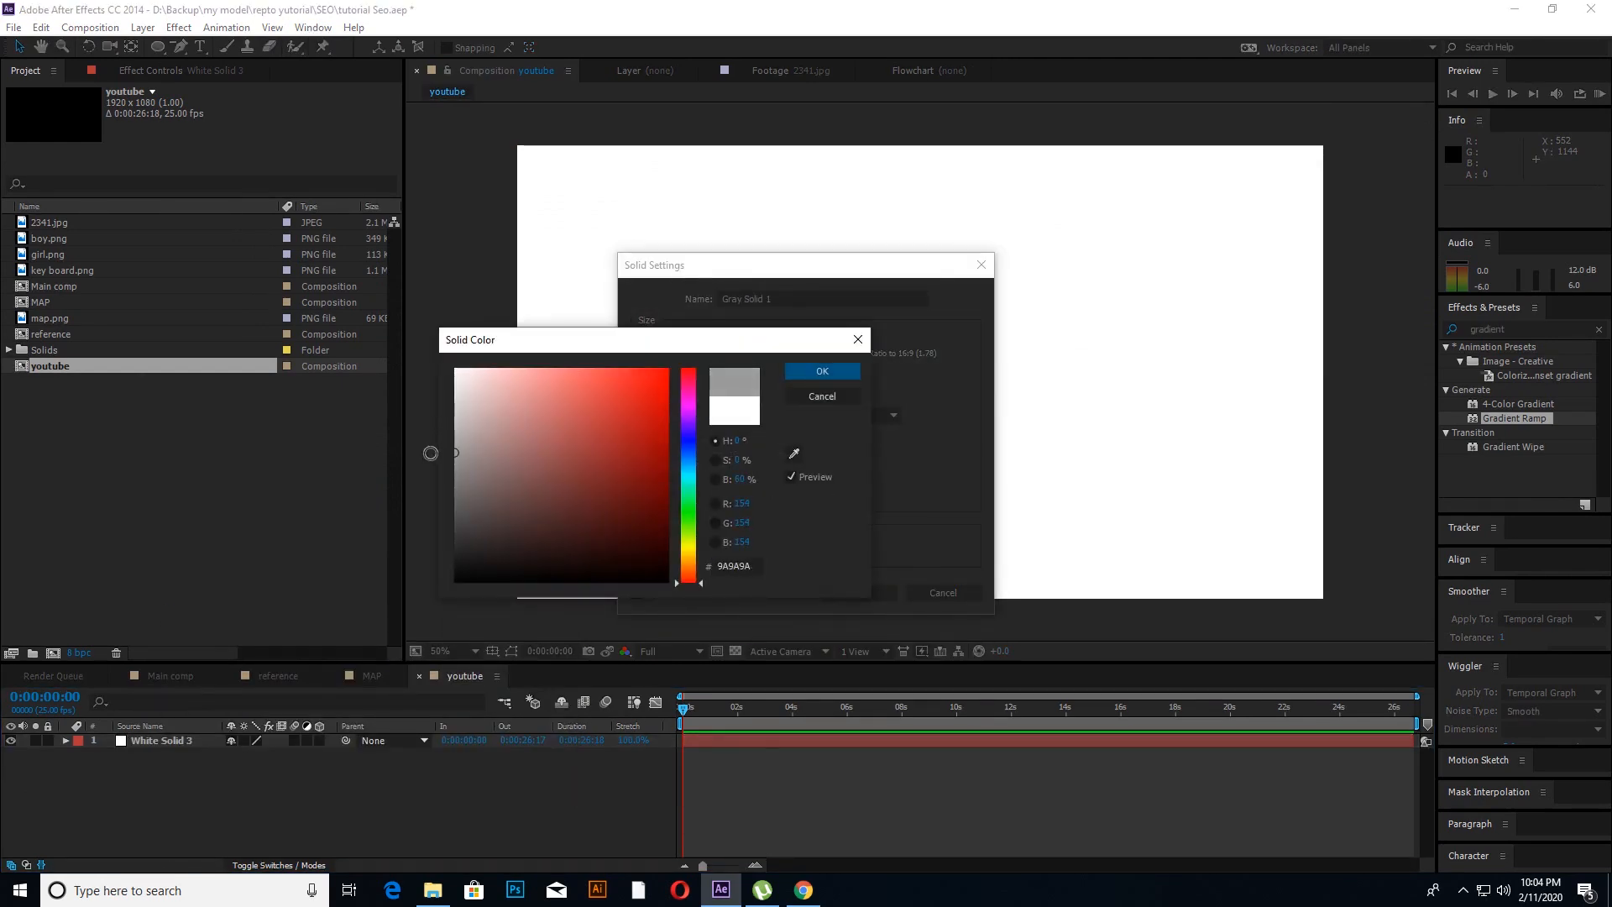
left_click(822, 372)
left_click(849, 592)
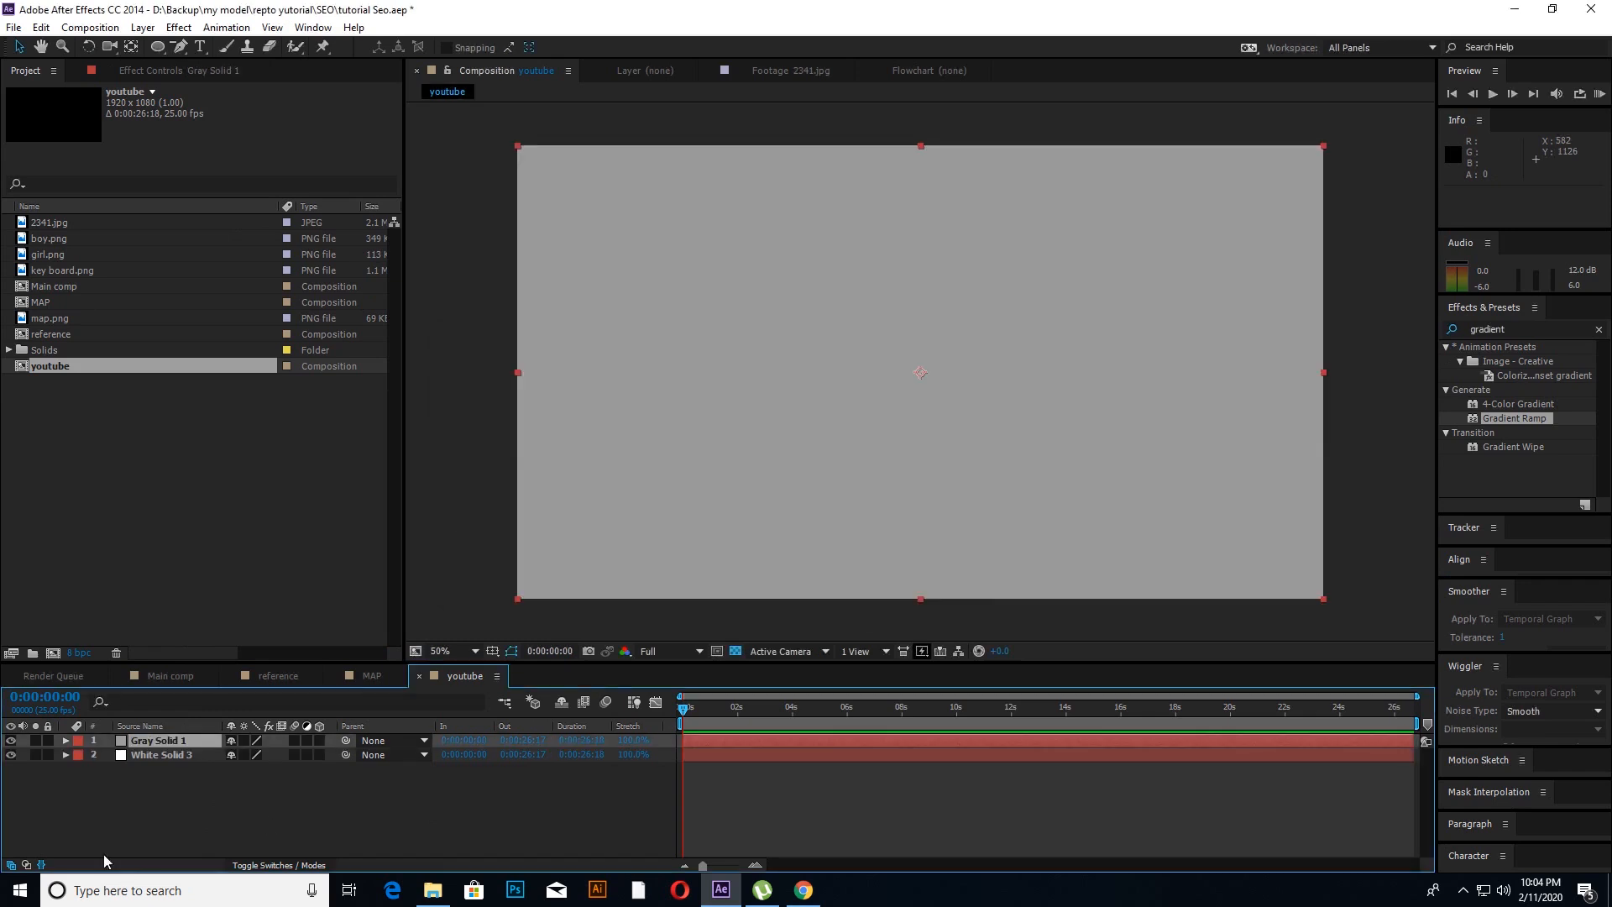
Step: Mask the gray solid with the Rectangle Tool to a full-width strip about 190 px tall along the frame's upper edge
left_click(156, 47)
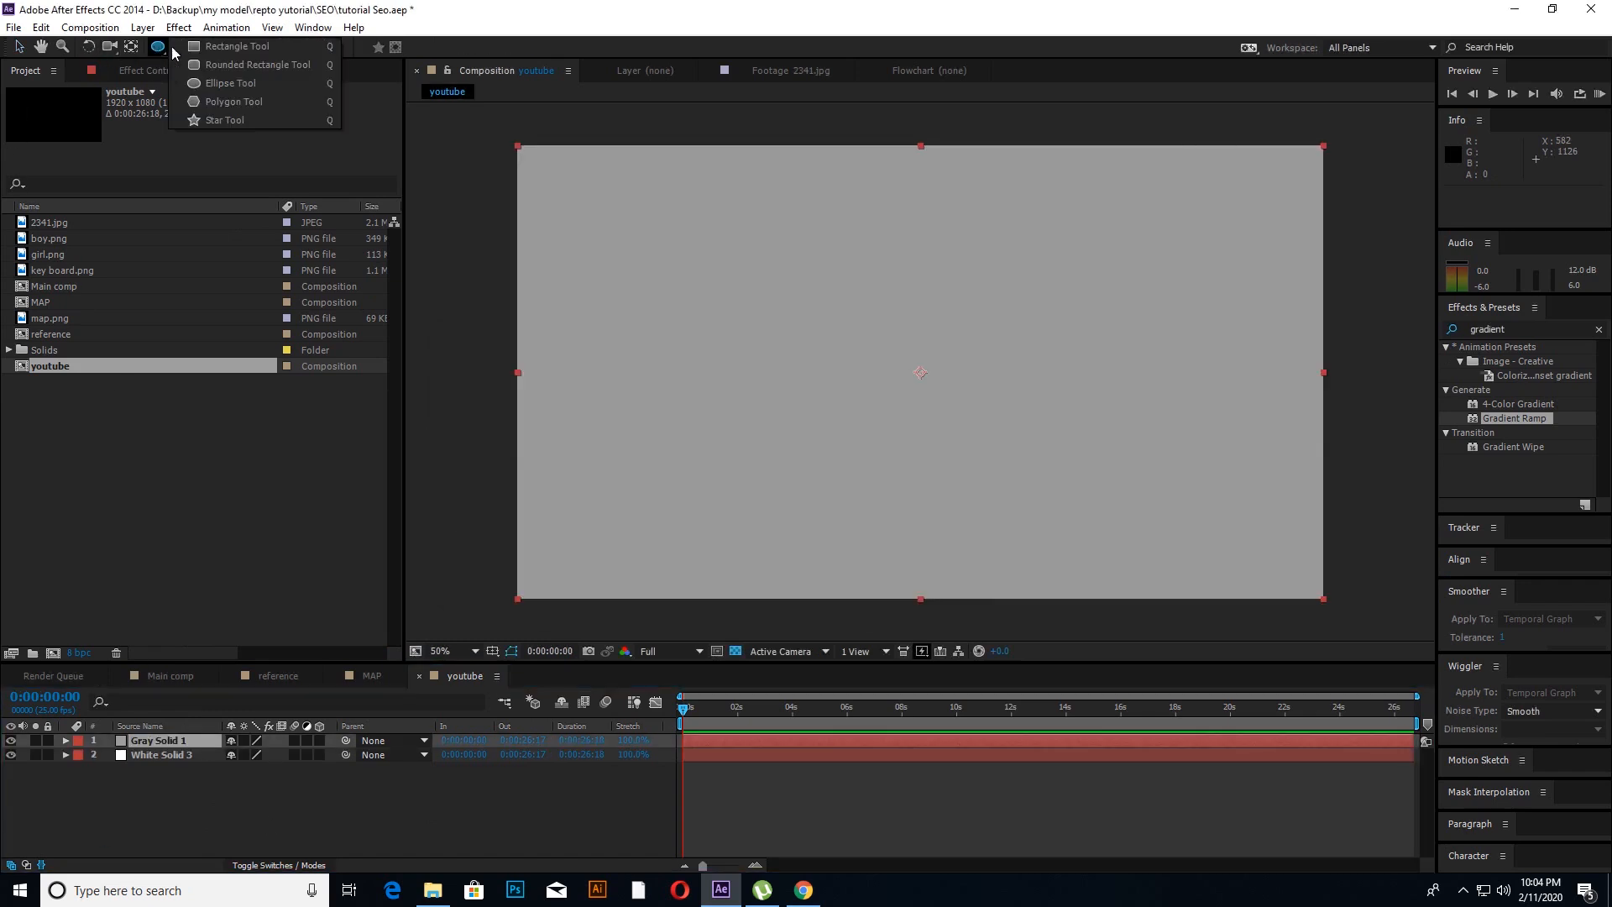
left_click(176, 47)
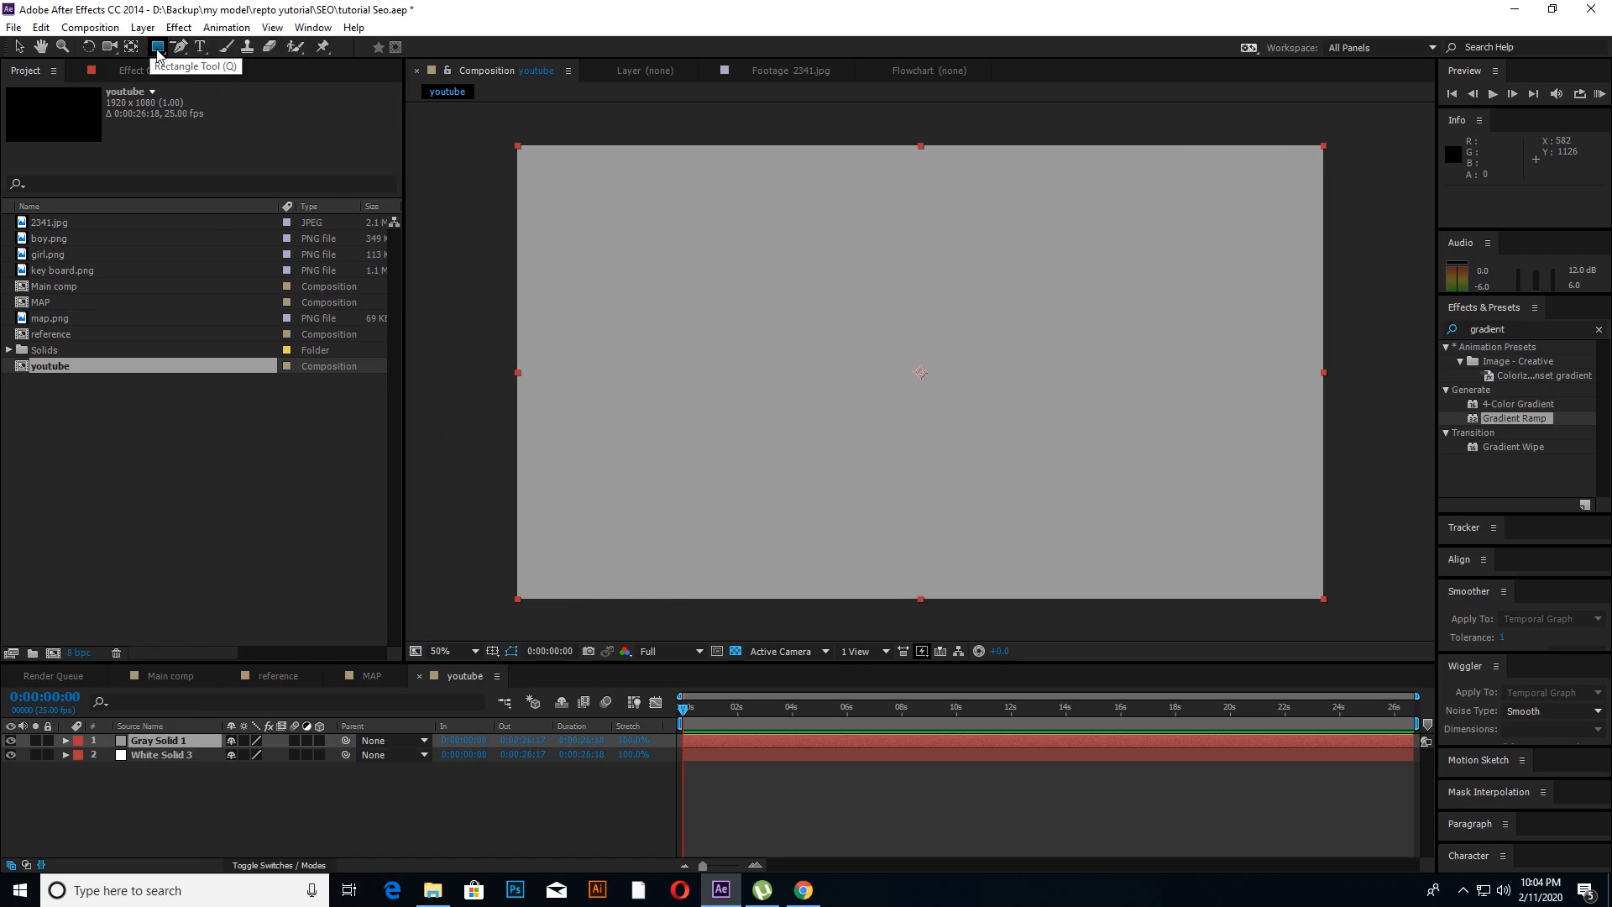
left_click(157, 49)
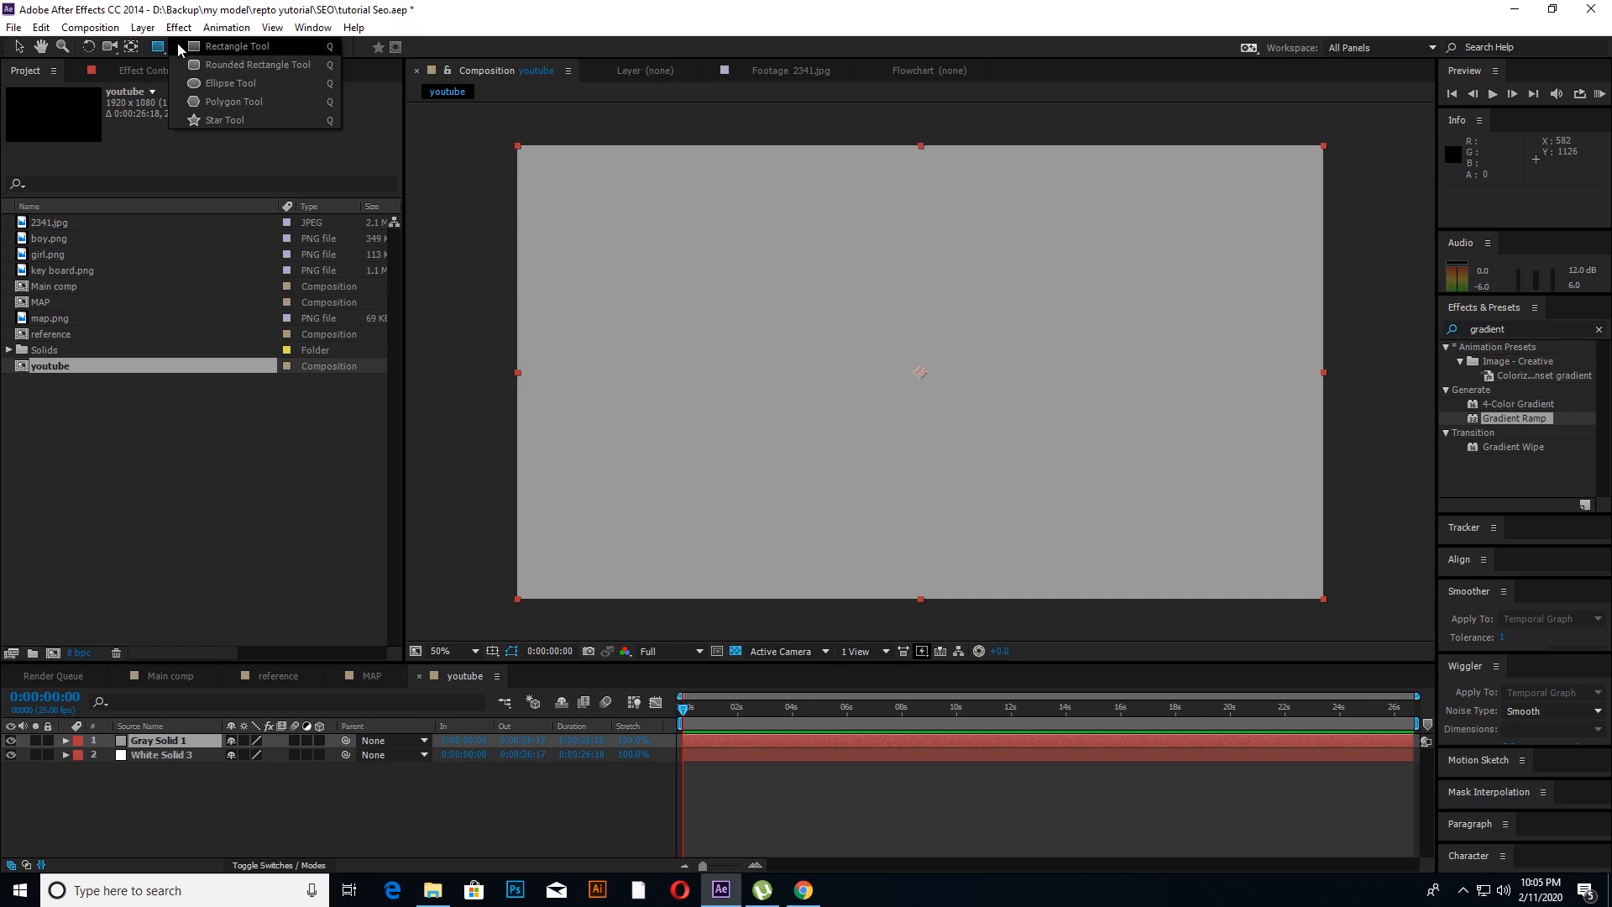
left_click(224, 45)
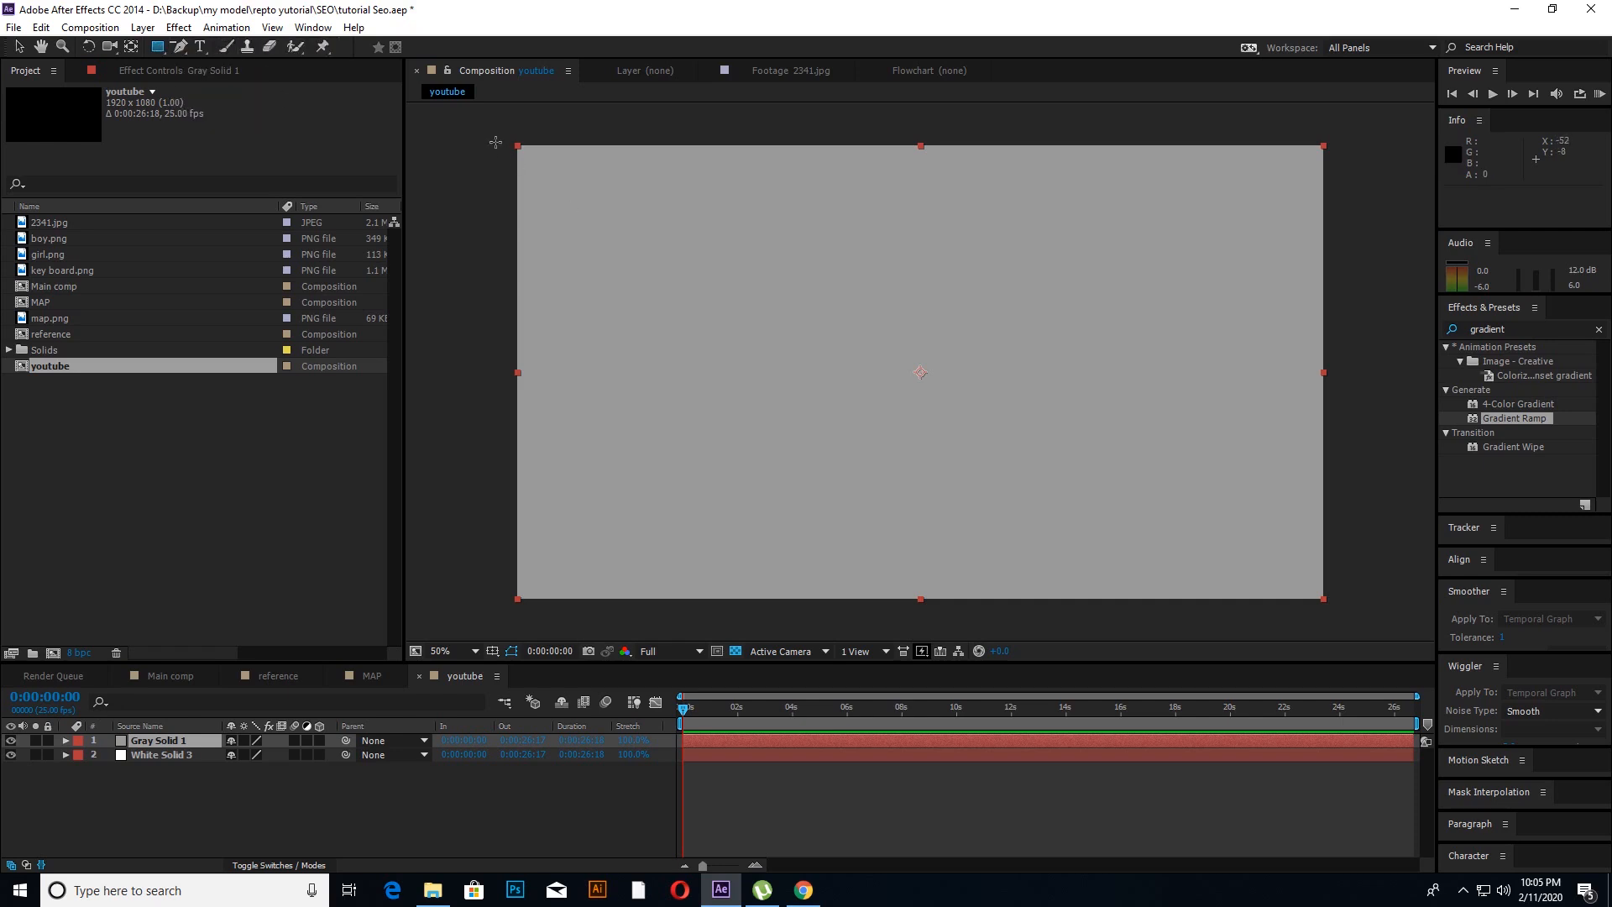
left_click_drag(496, 142, 1473, 225)
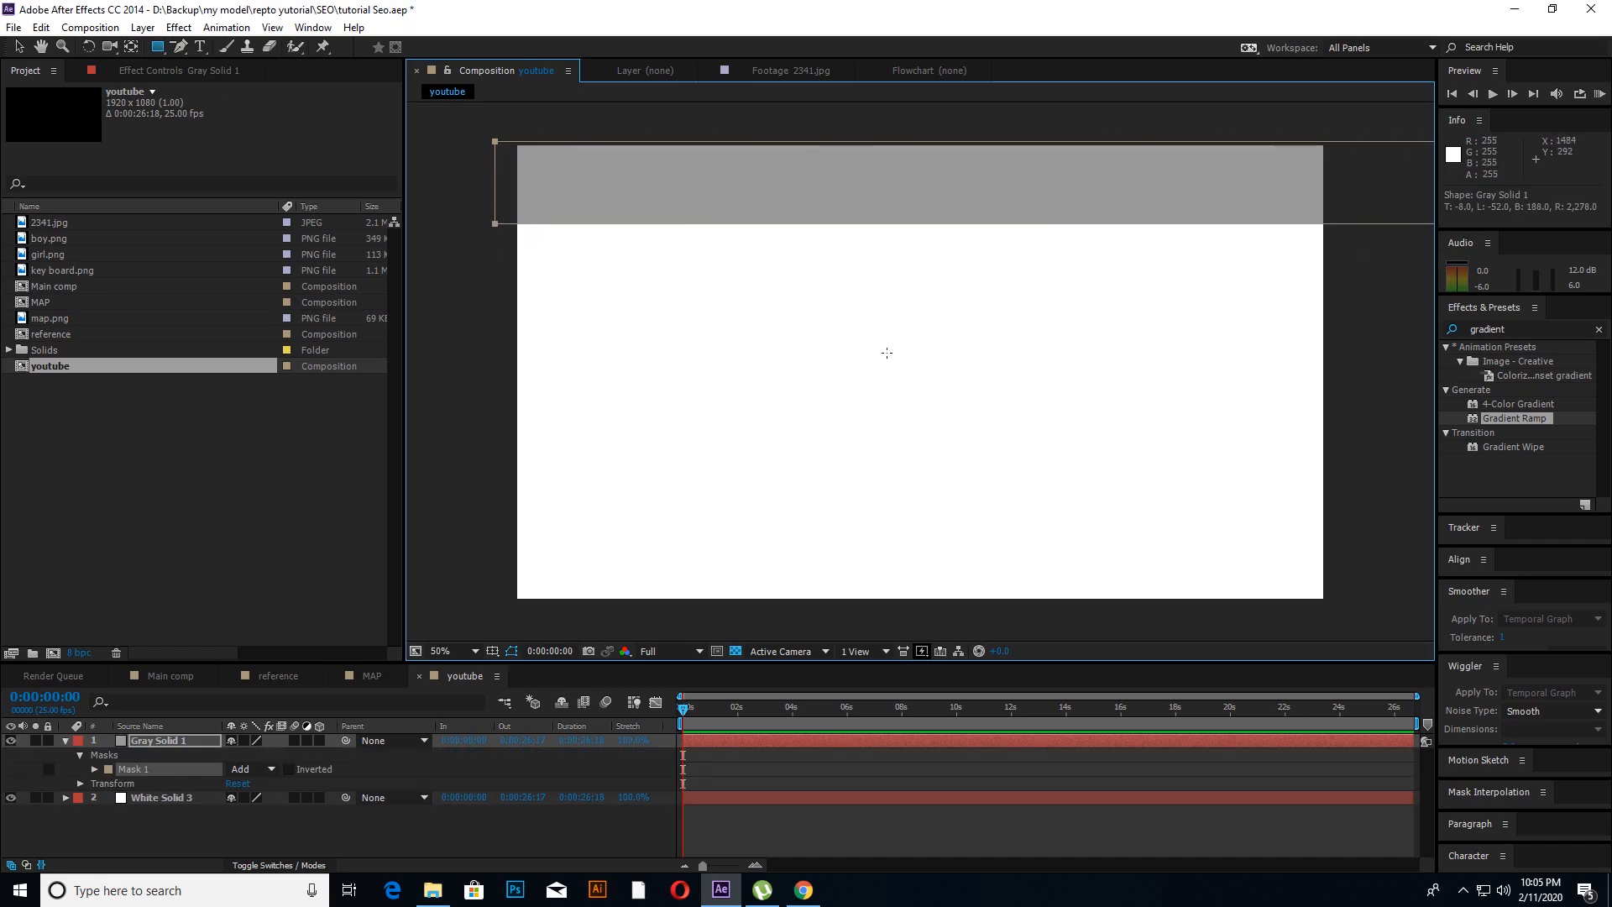
left_click(65, 740)
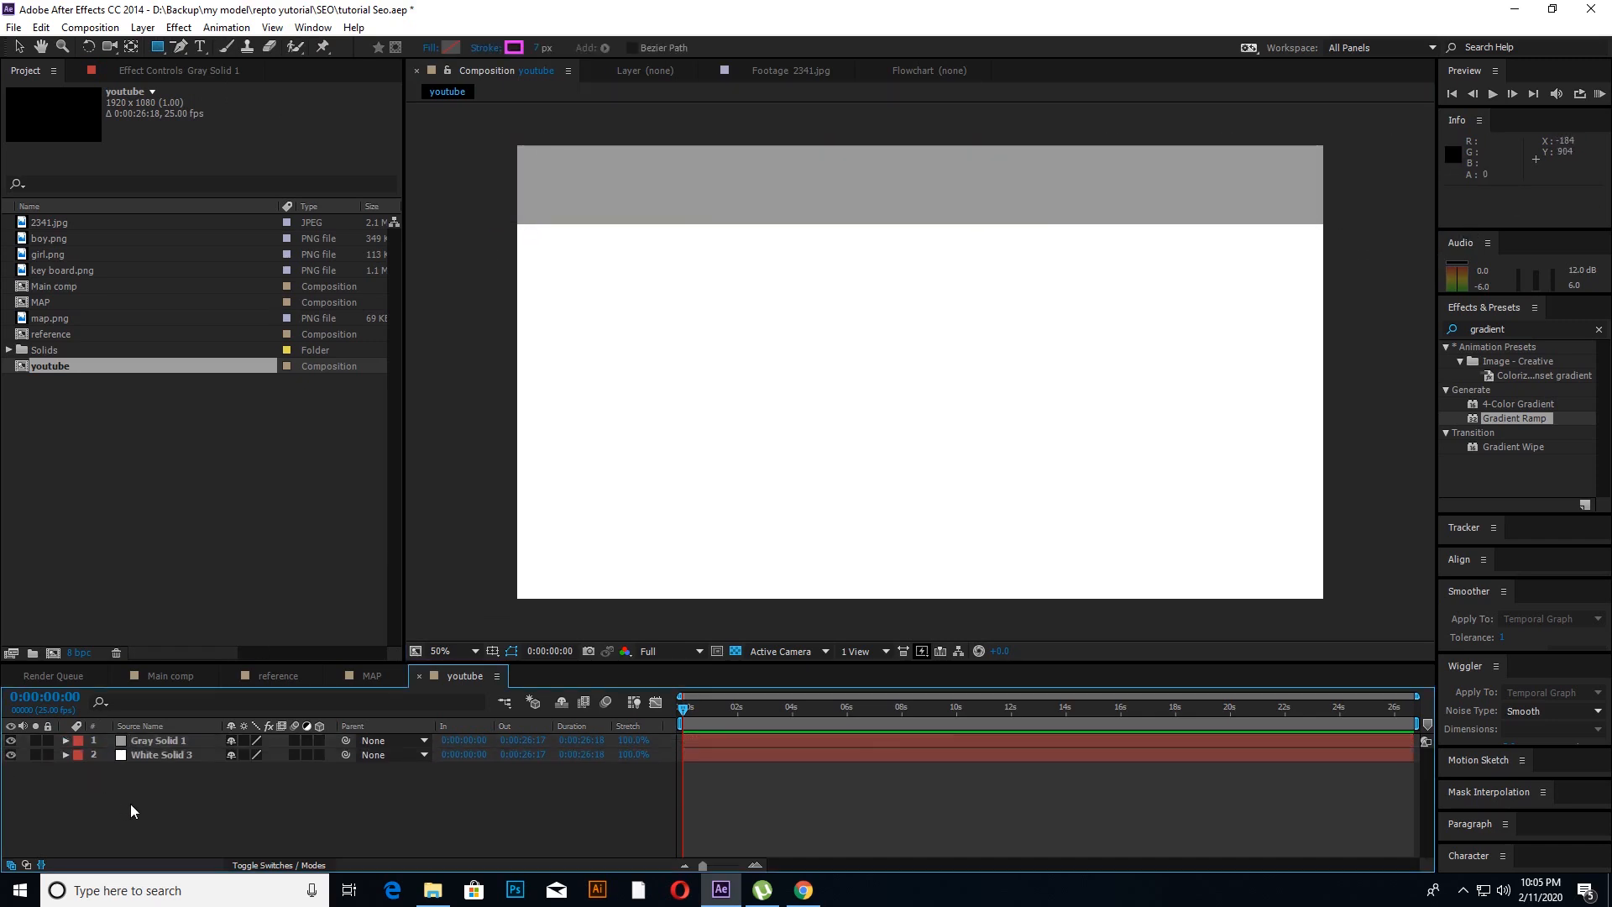
Step: Pre-compose the gray and white solids together into a new composition named background
left_click(145, 760)
left_click(152, 743, "shift")
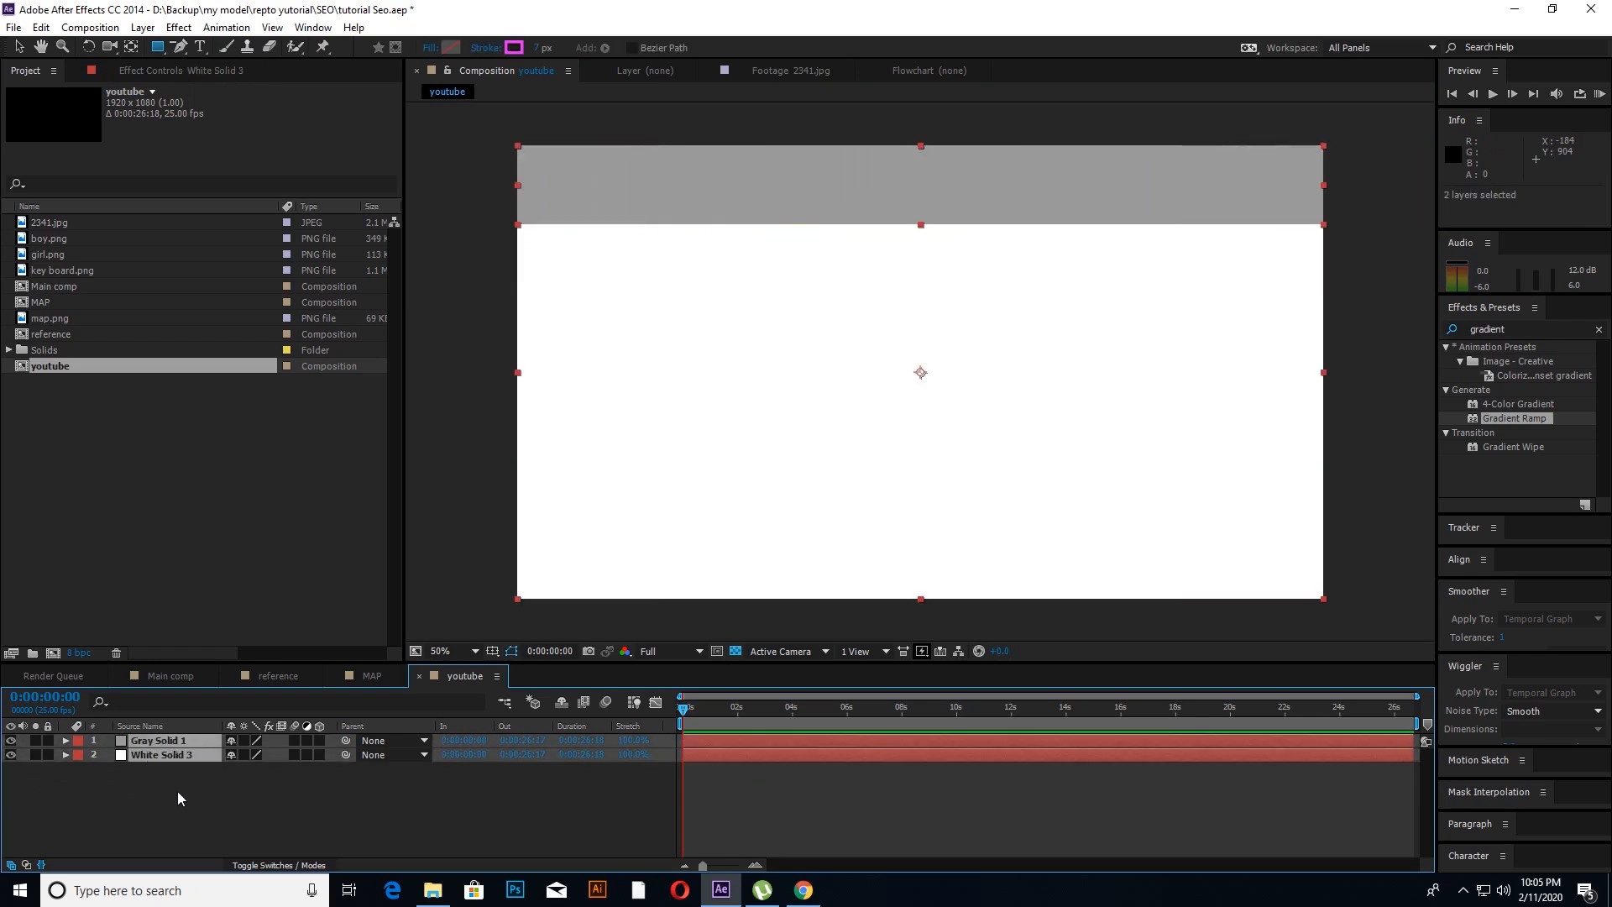
left_click(178, 791)
left_click(157, 756)
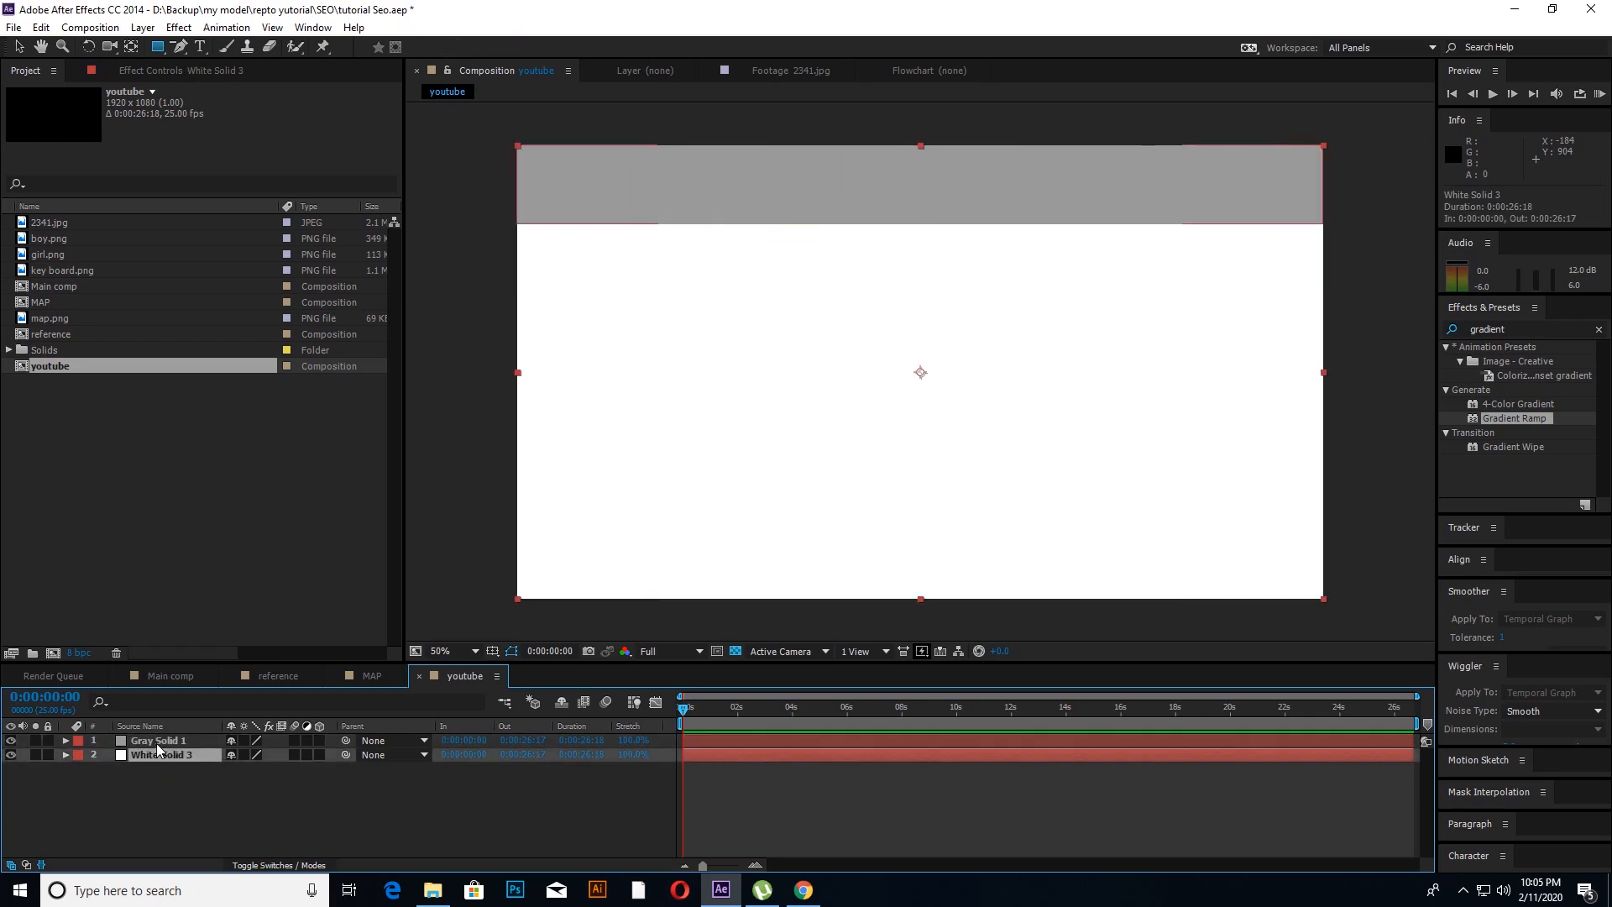
left_click(156, 742, "shift")
key("ctrl+shift+c")
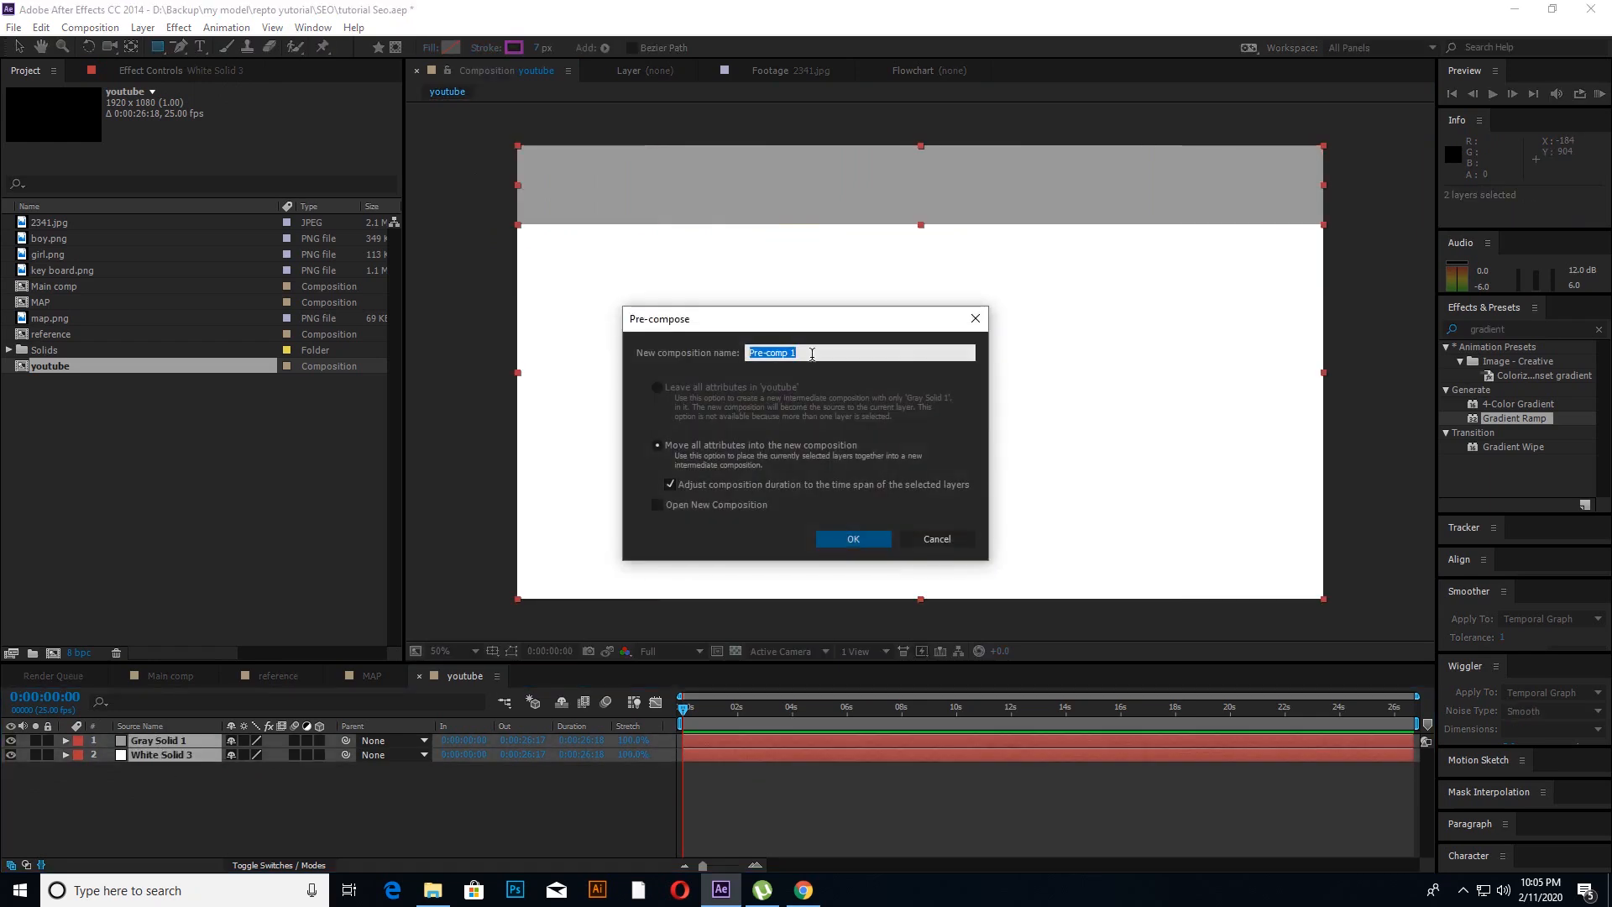
type("ba")
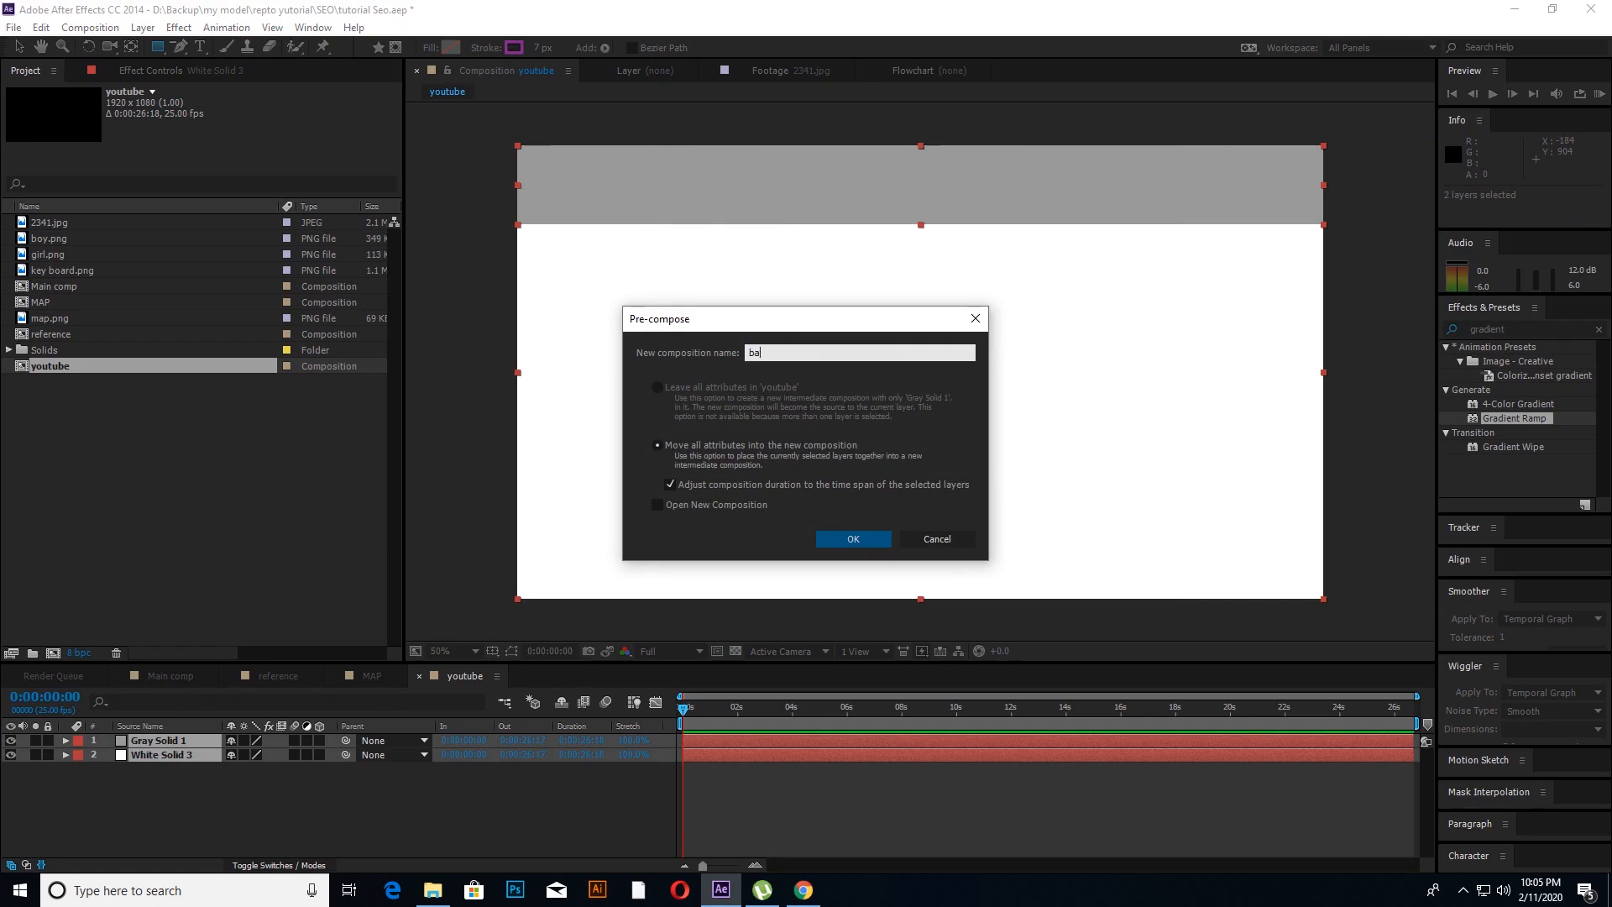
type("ckgro")
left_click(874, 543)
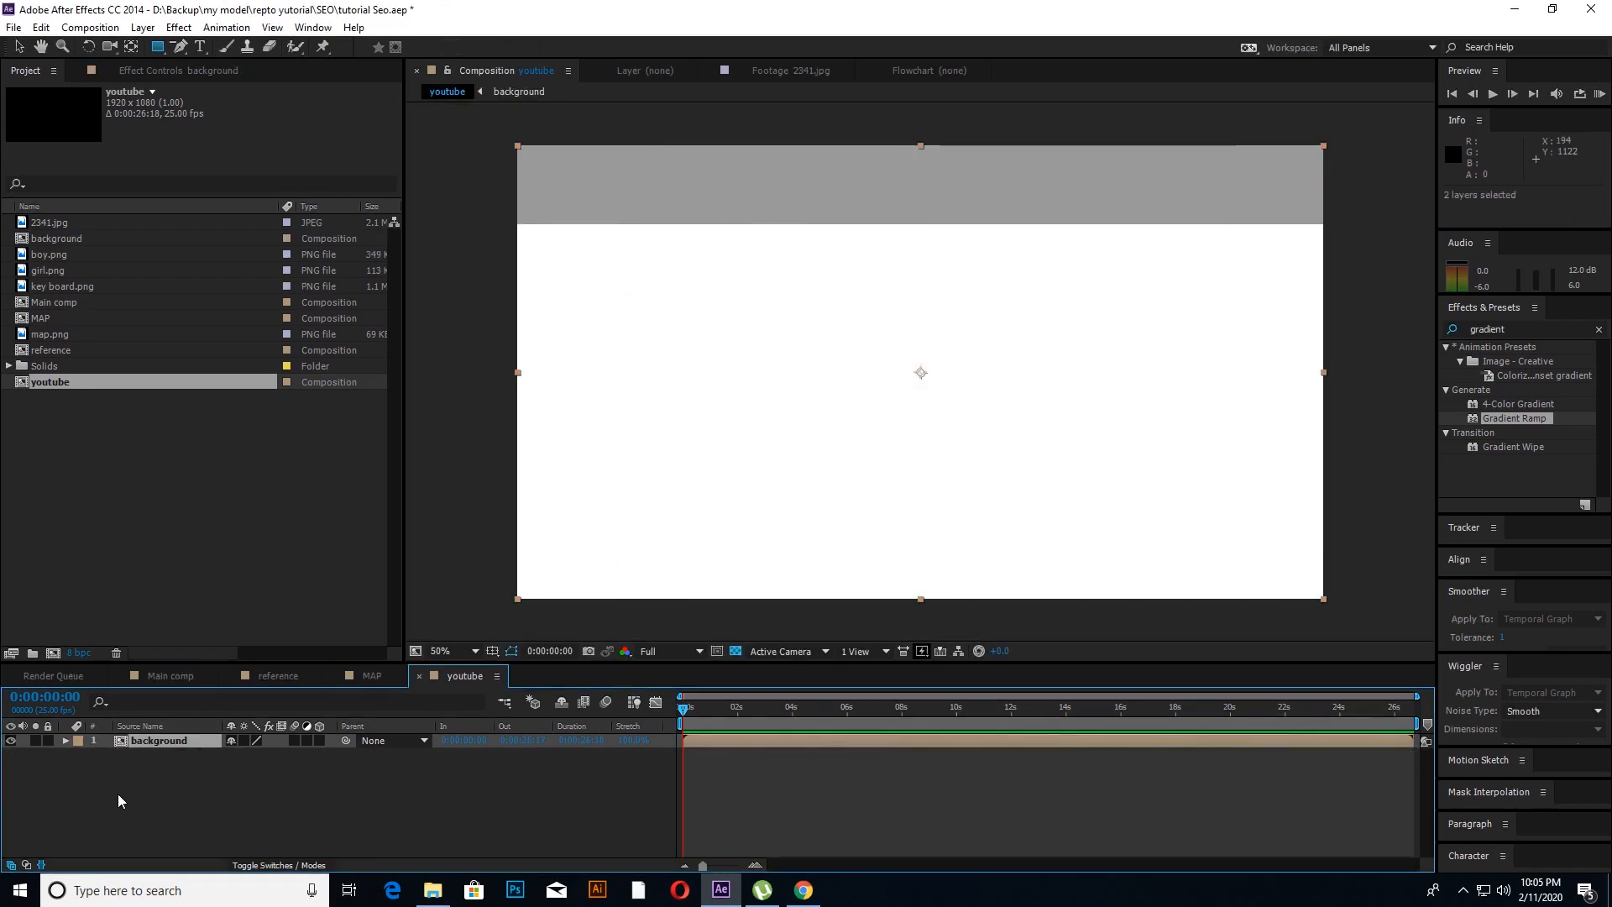
Step: Add a full-frame bright red solid above the background layer in the youtube composition
left_click(118, 794)
left_click(159, 742)
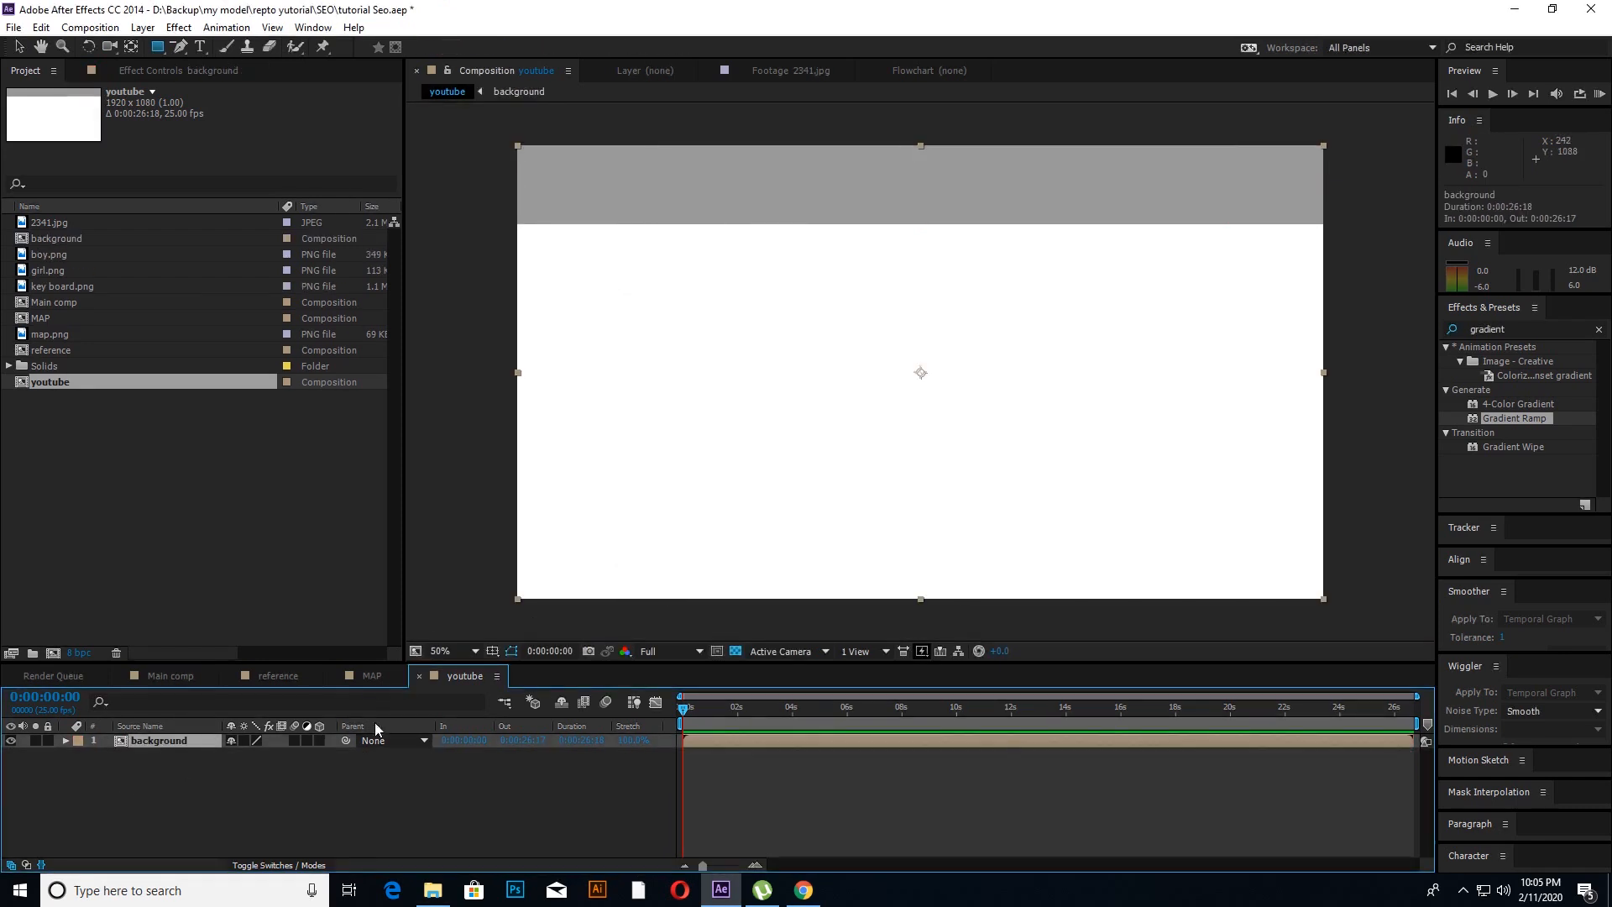
left_click(163, 789)
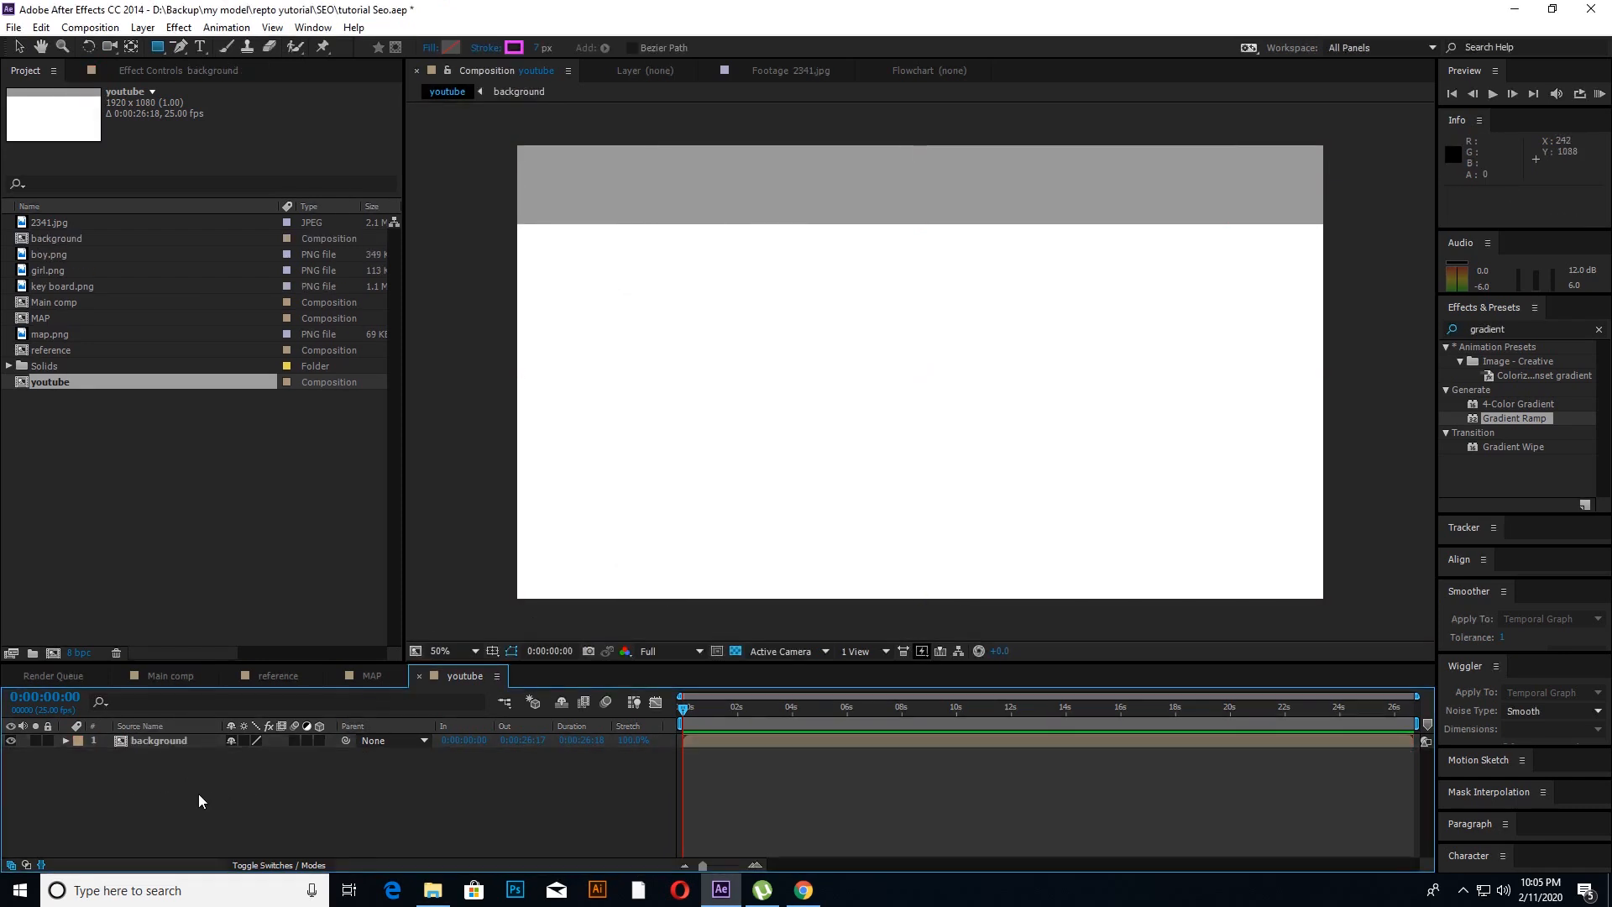
left_click(144, 744)
right_click(153, 788)
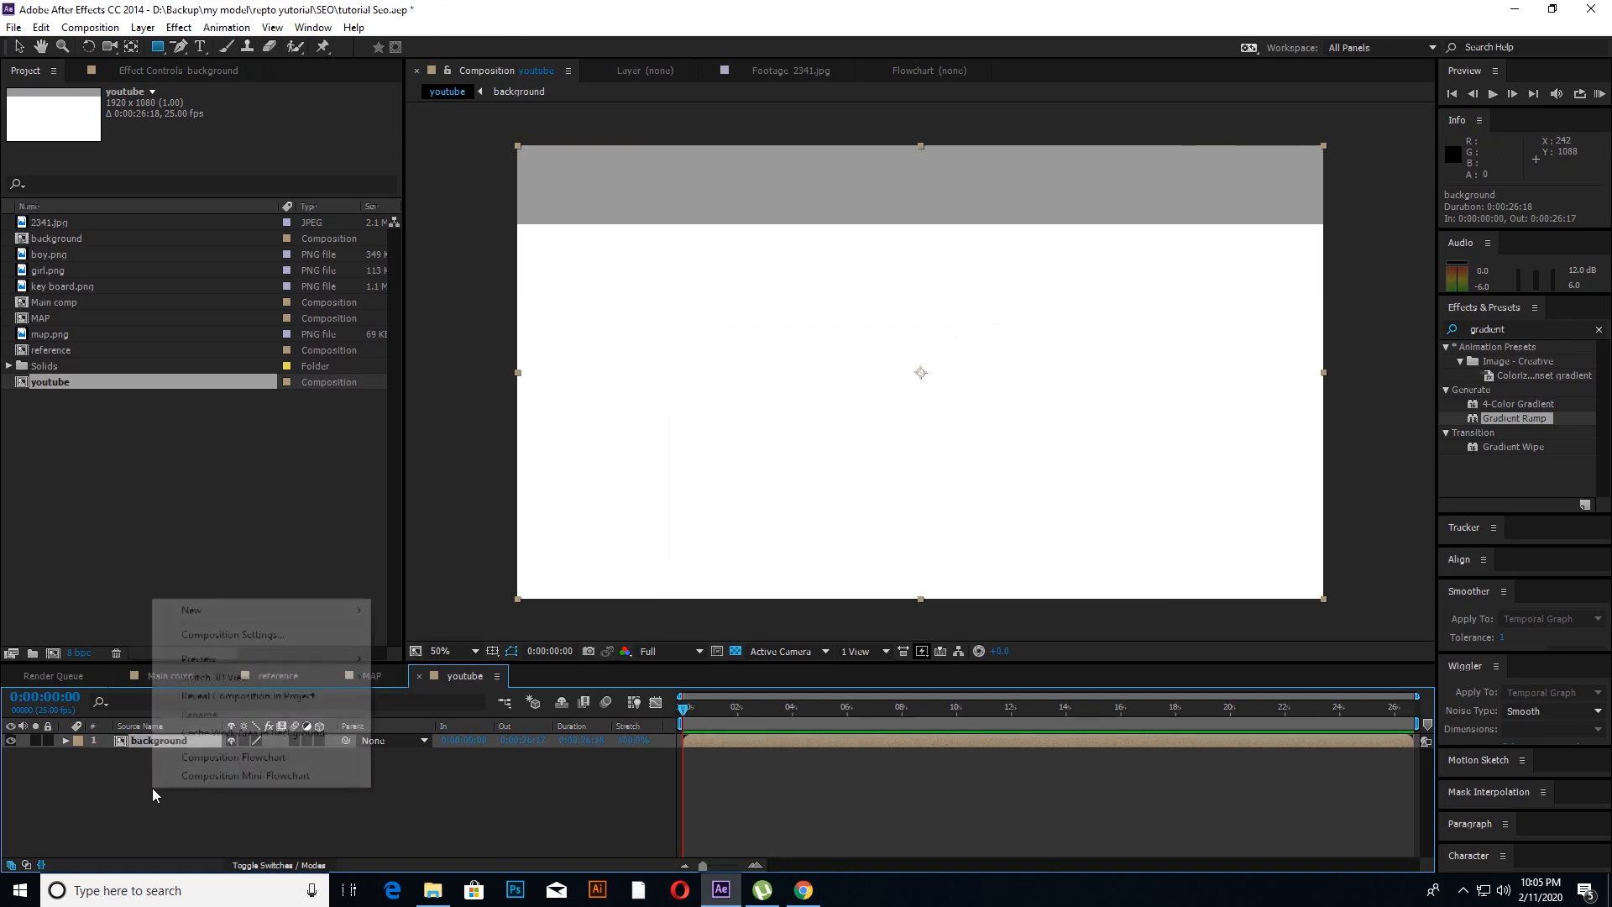
mouse_move(225, 615)
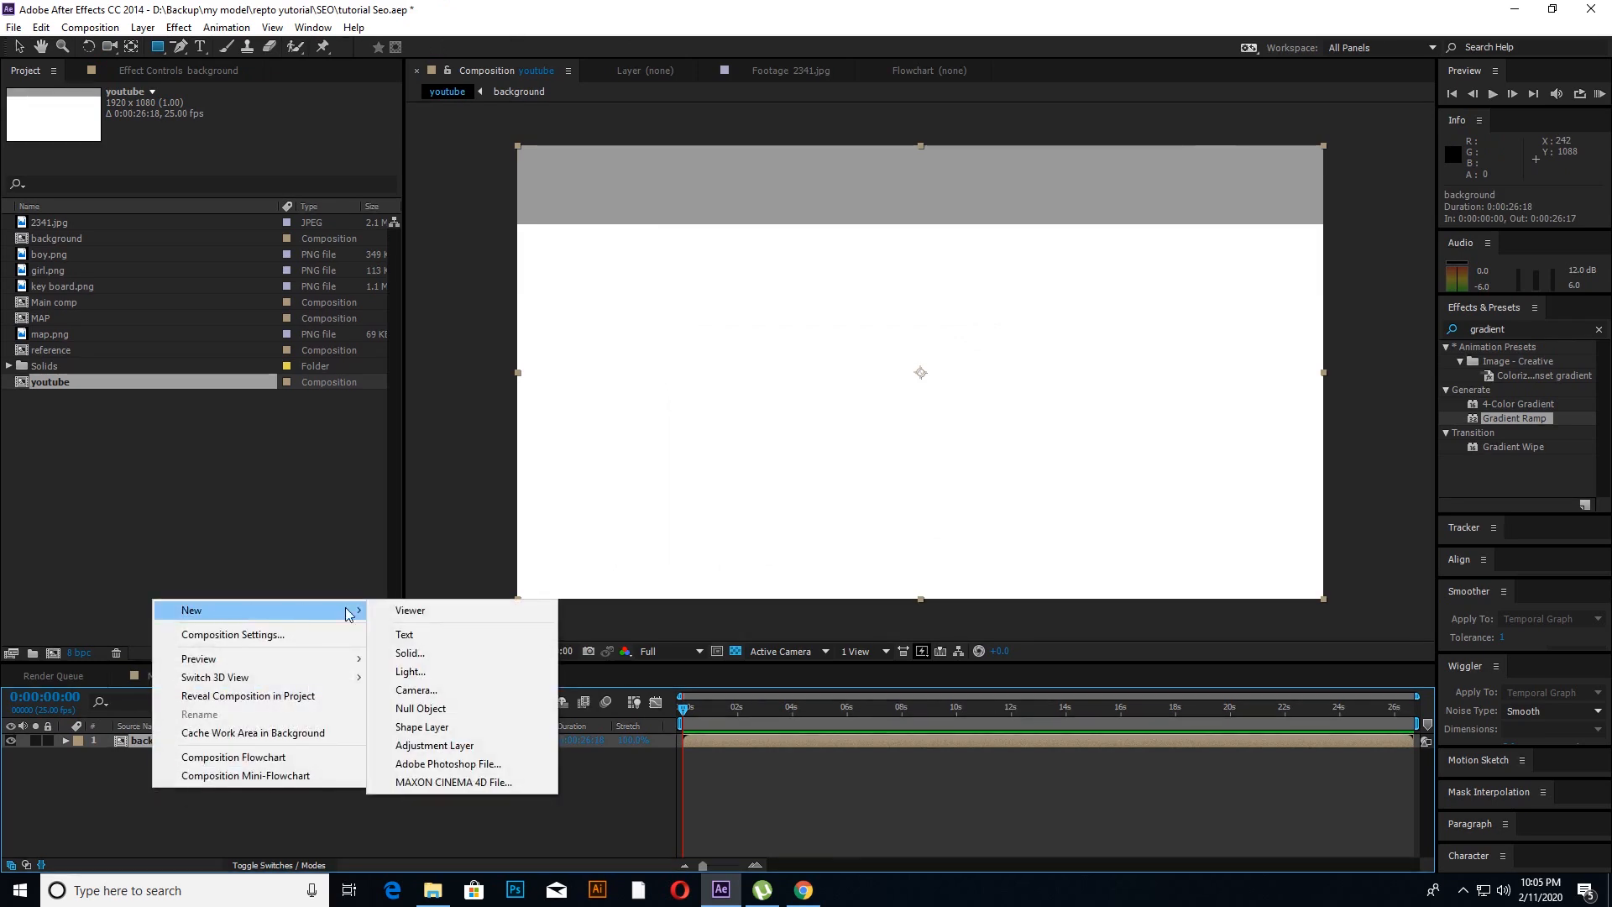
left_click(408, 648)
left_click(805, 547)
left_click_drag(519, 471, 1147, 109)
left_click(840, 370)
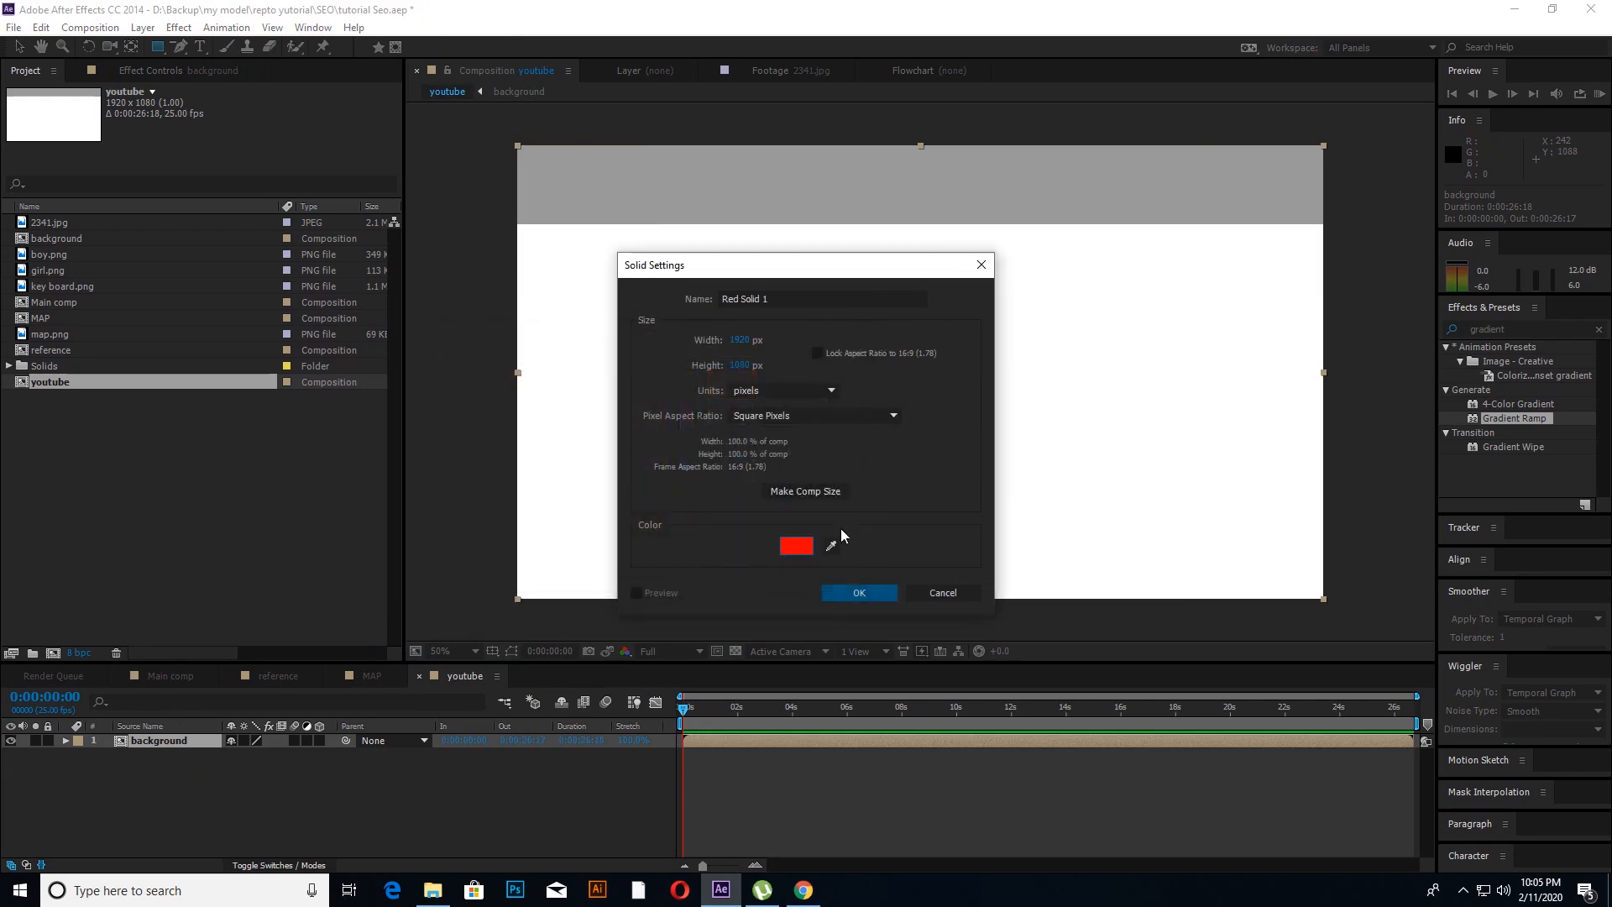
left_click(849, 584)
Step: Mask the red solid with the Ellipse Tool to a circle about 470 px in diameter near the frame's centre
left_click(198, 782)
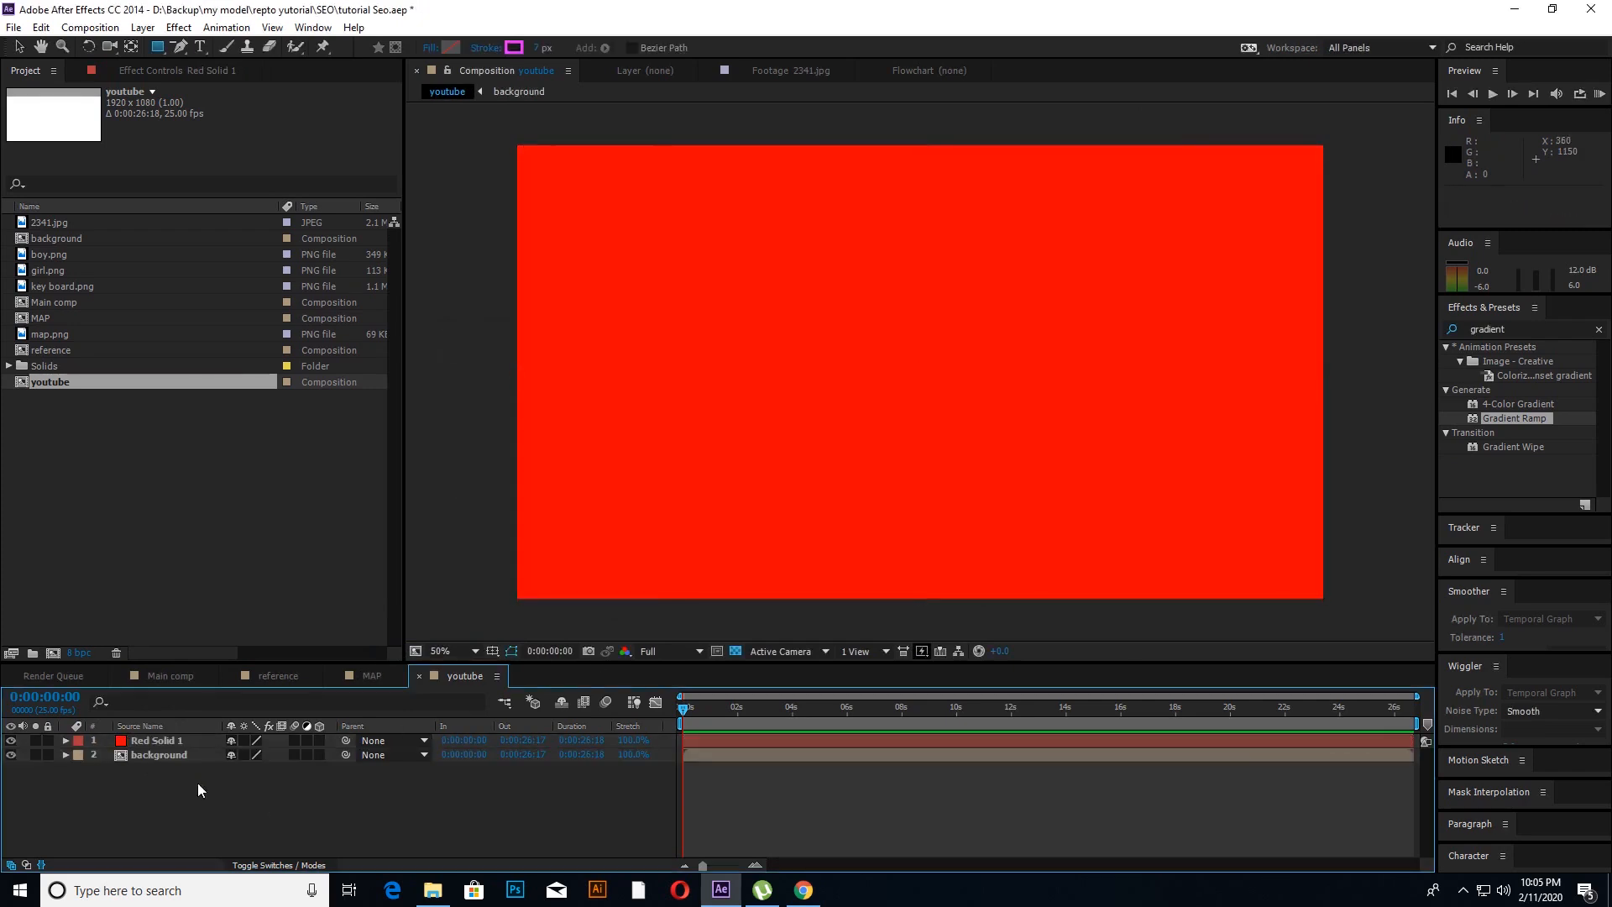
left_click(173, 744)
left_click(159, 47)
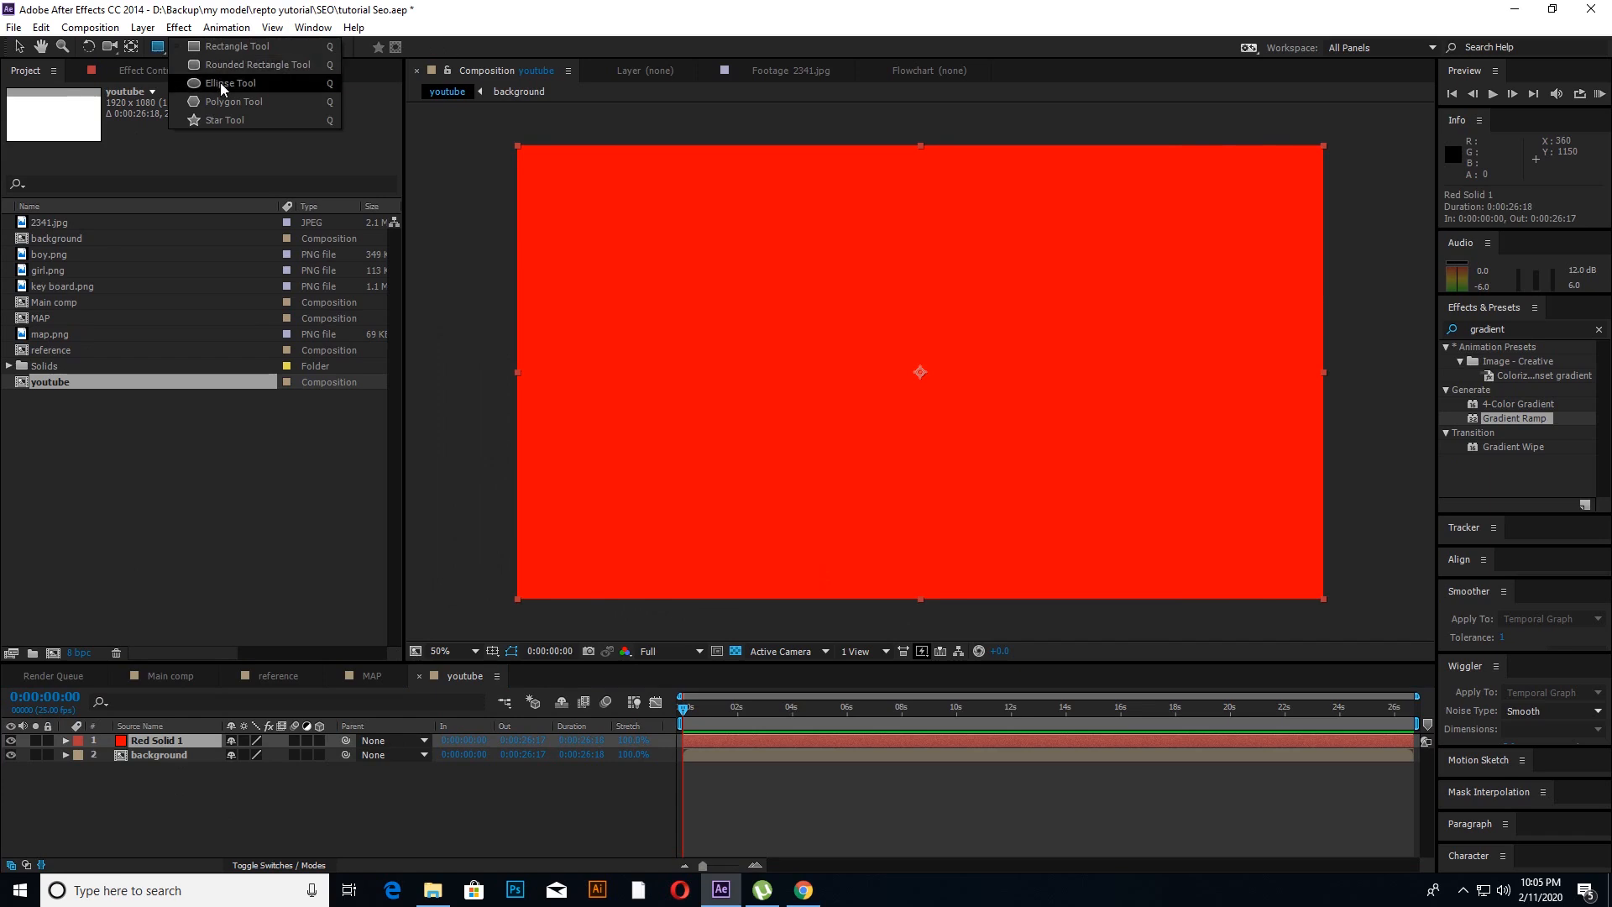
left_click(231, 82)
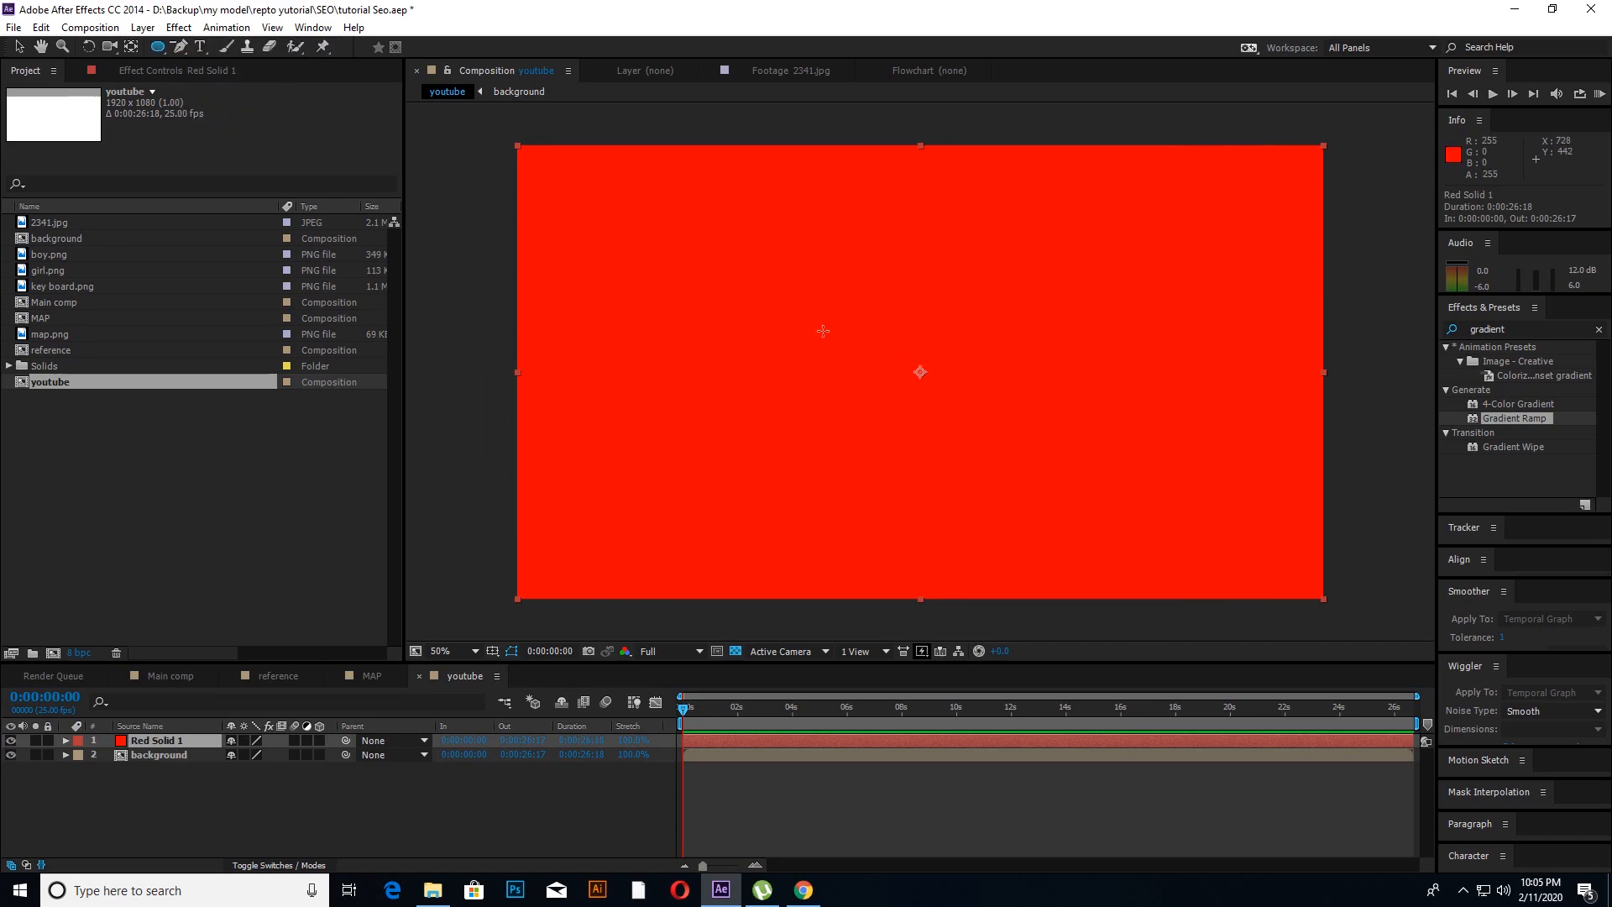
left_click_drag(809, 297, 1007, 422)
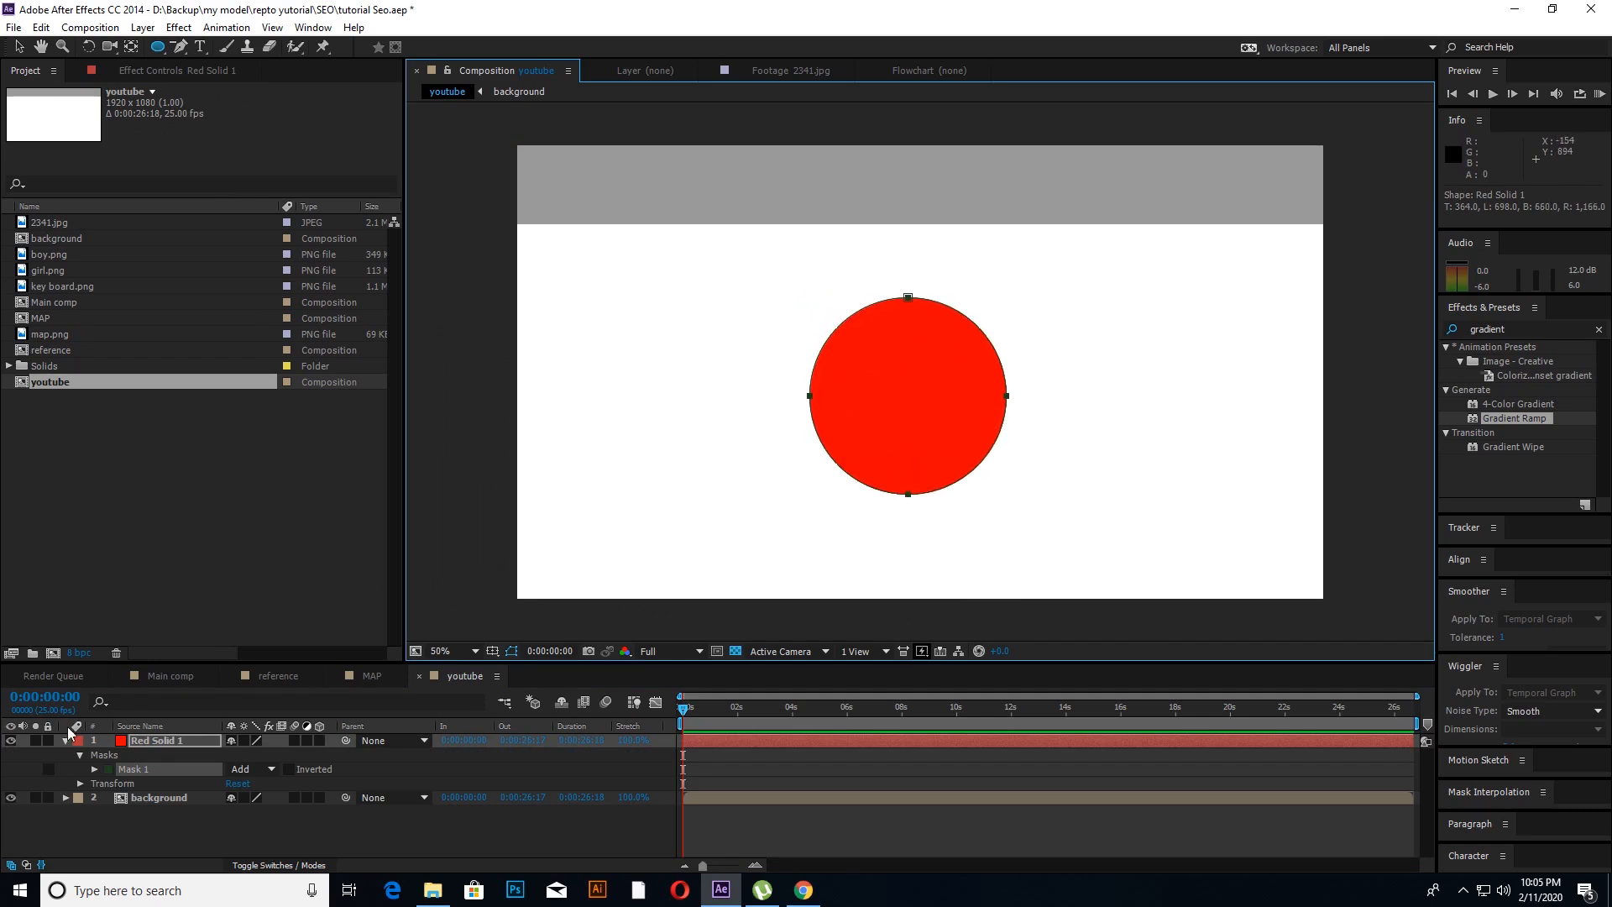
Step: Centre the red solid's anchor point on its masked circle
left_click(65, 741)
left_click(145, 796)
left_click(915, 370)
key("c")
key("v")
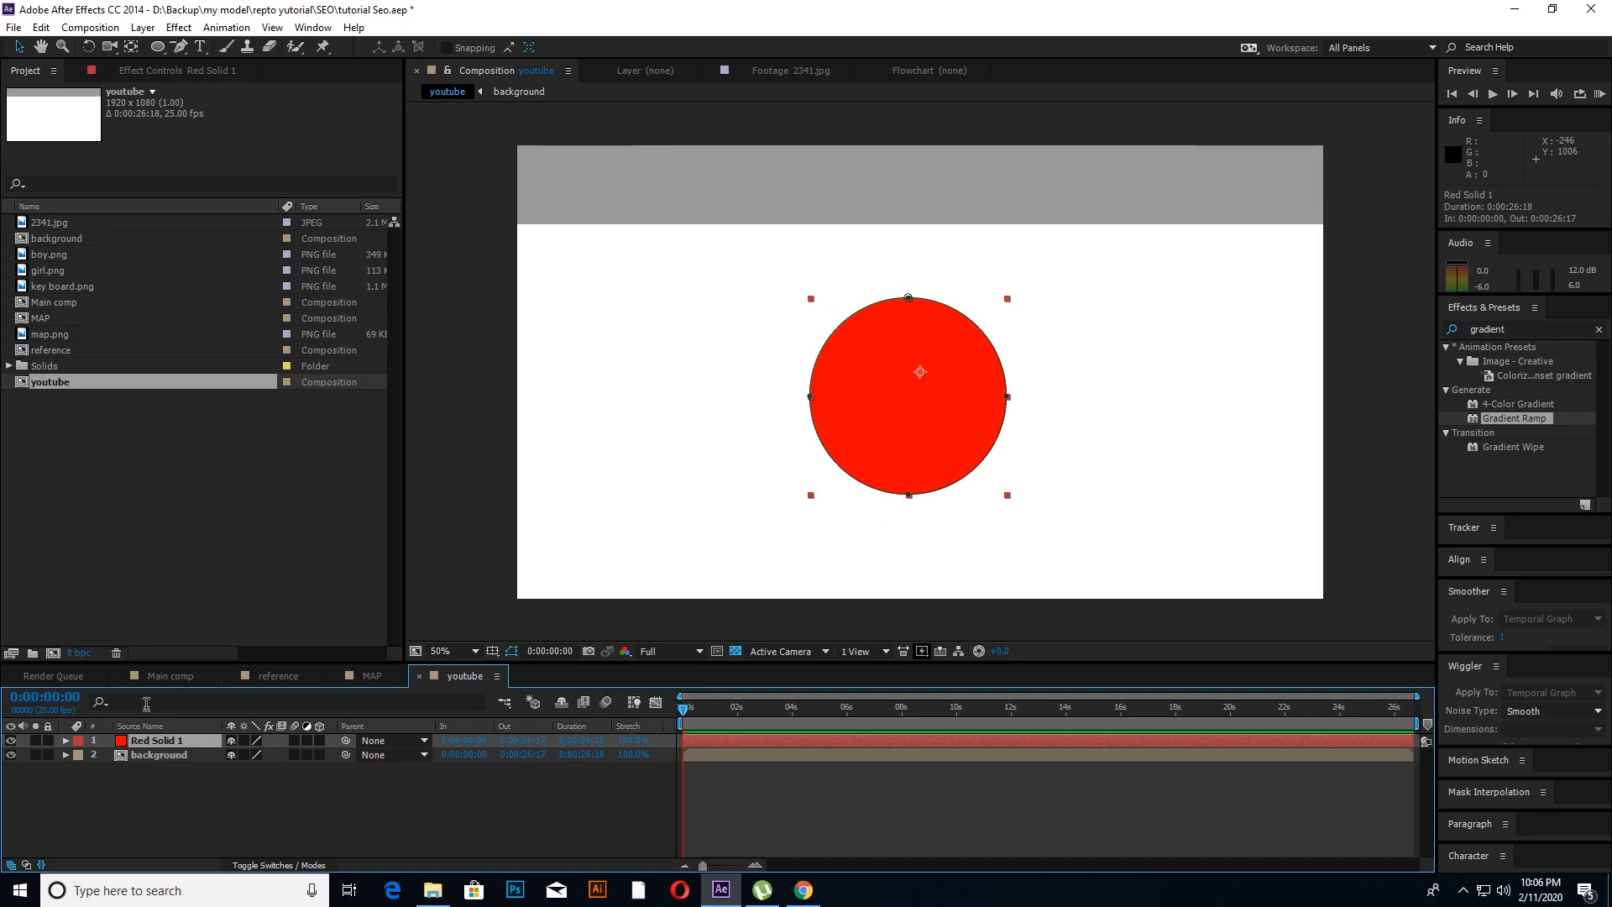
left_click(158, 754)
left_click(185, 743)
double_click(130, 48)
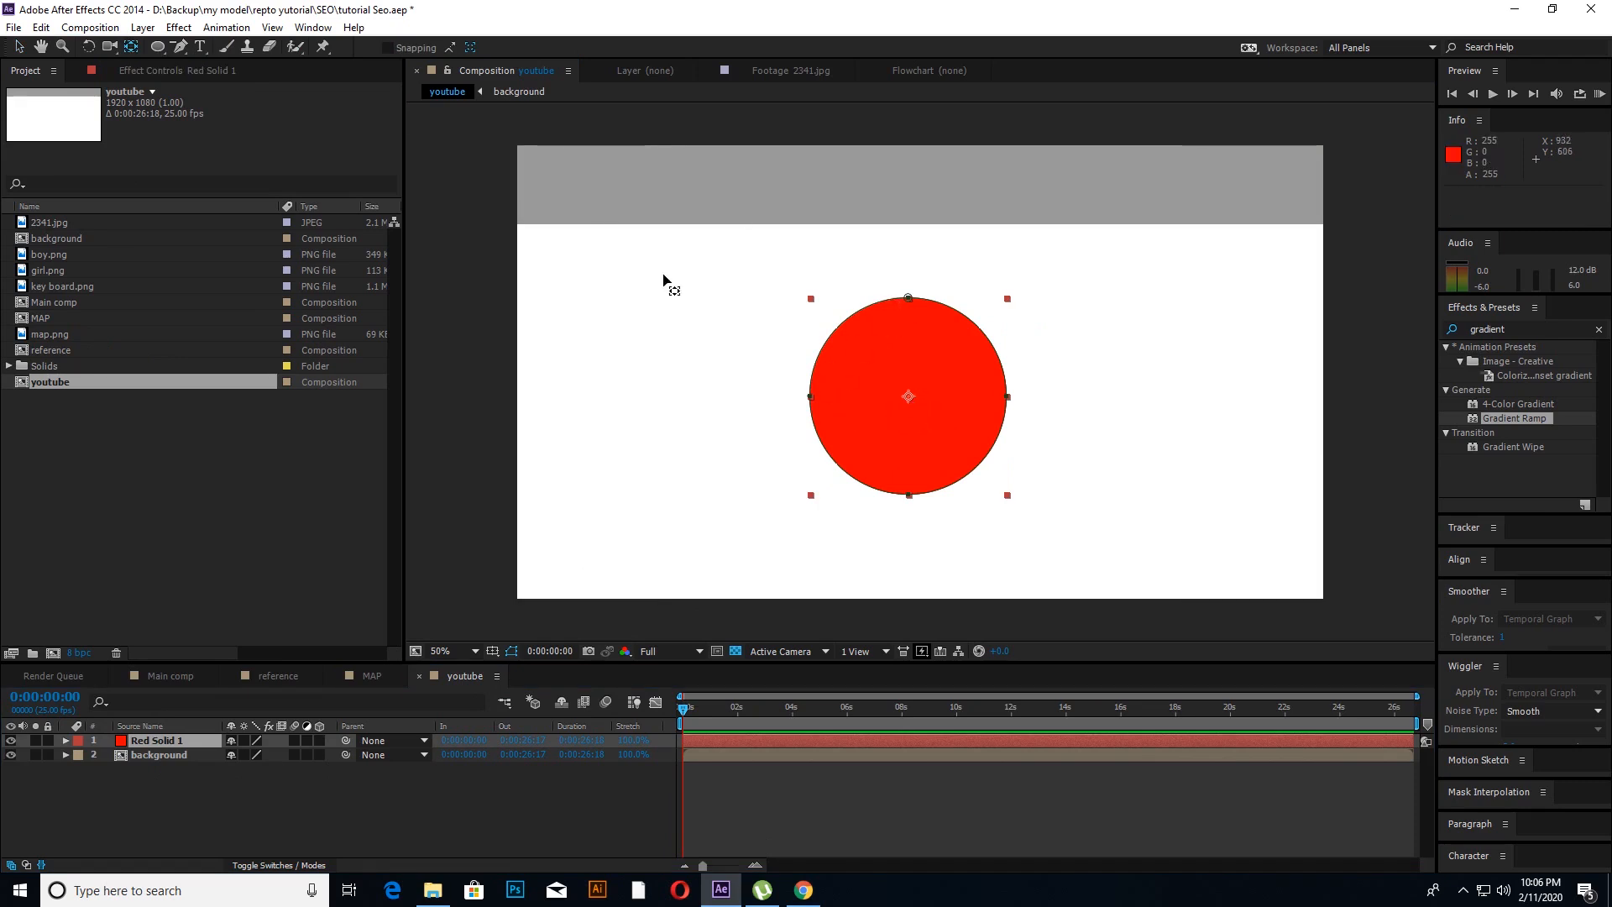
left_click(16, 48)
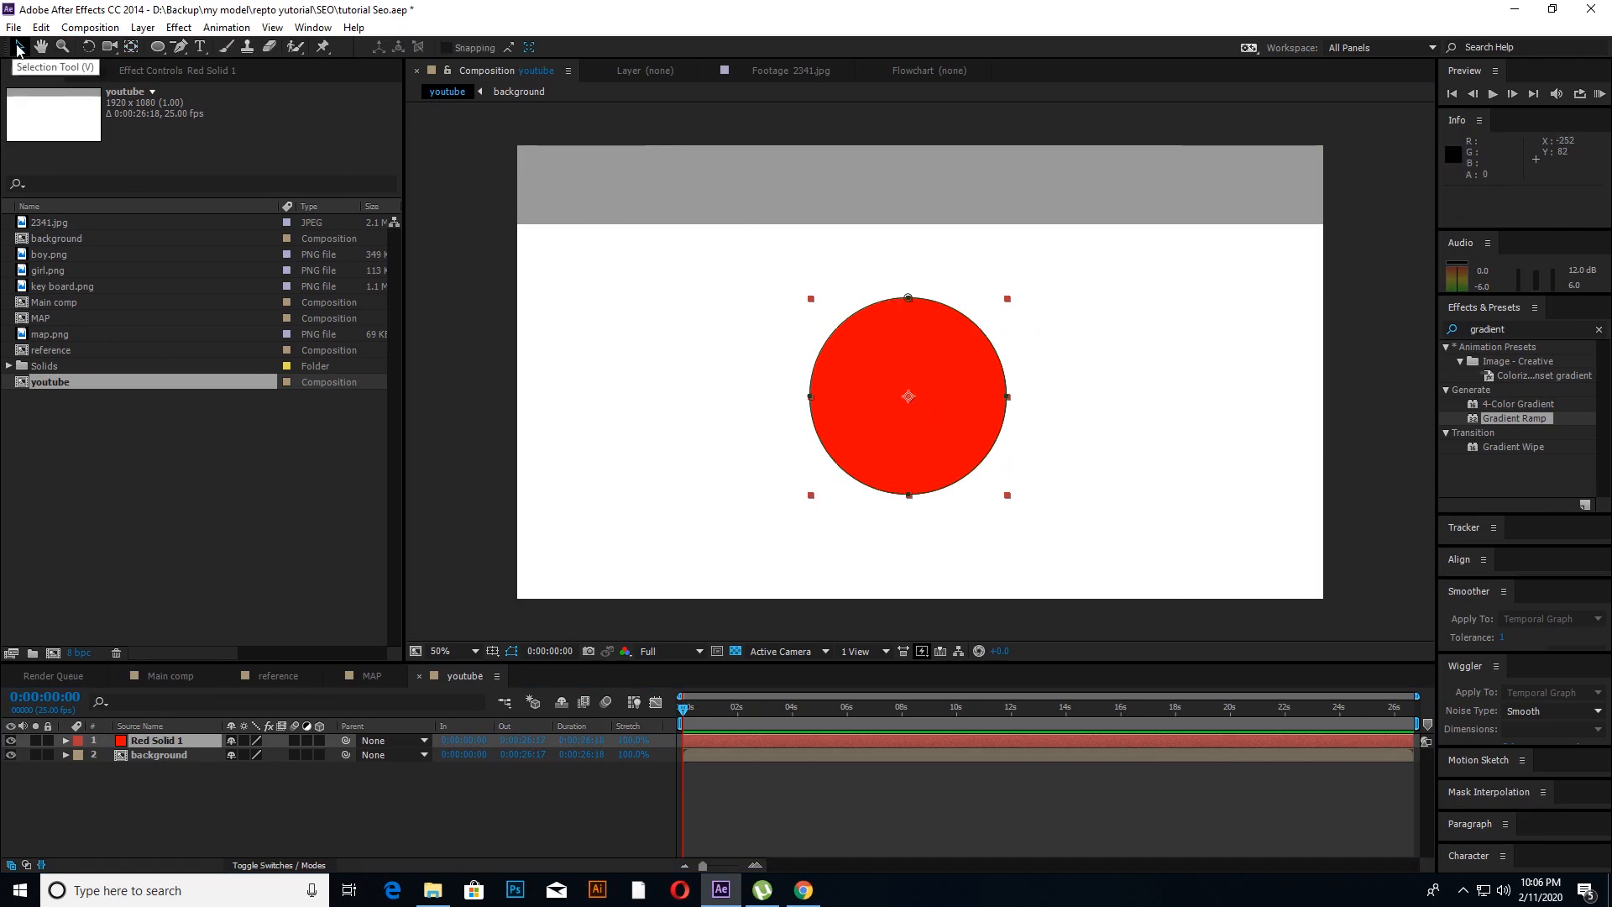
Step: Align the red circle to the composition's horizontal centre and raise it to about position 960, 484
left_click(132, 743)
left_click_drag(1462, 526, 1462, 374)
left_click(1484, 451)
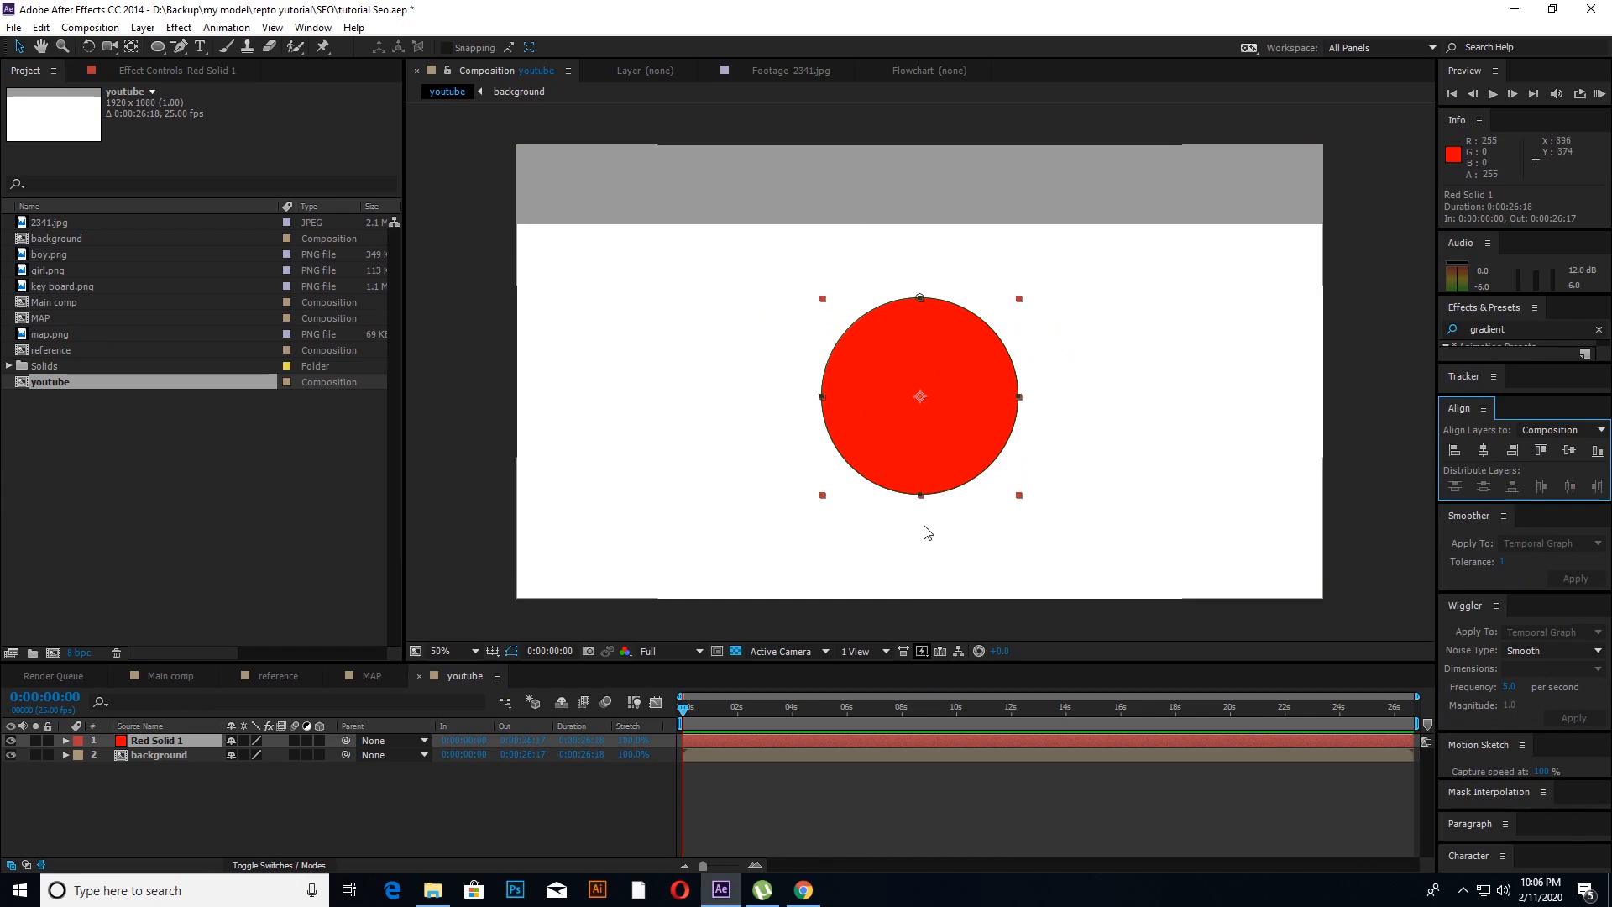
left_click(144, 804)
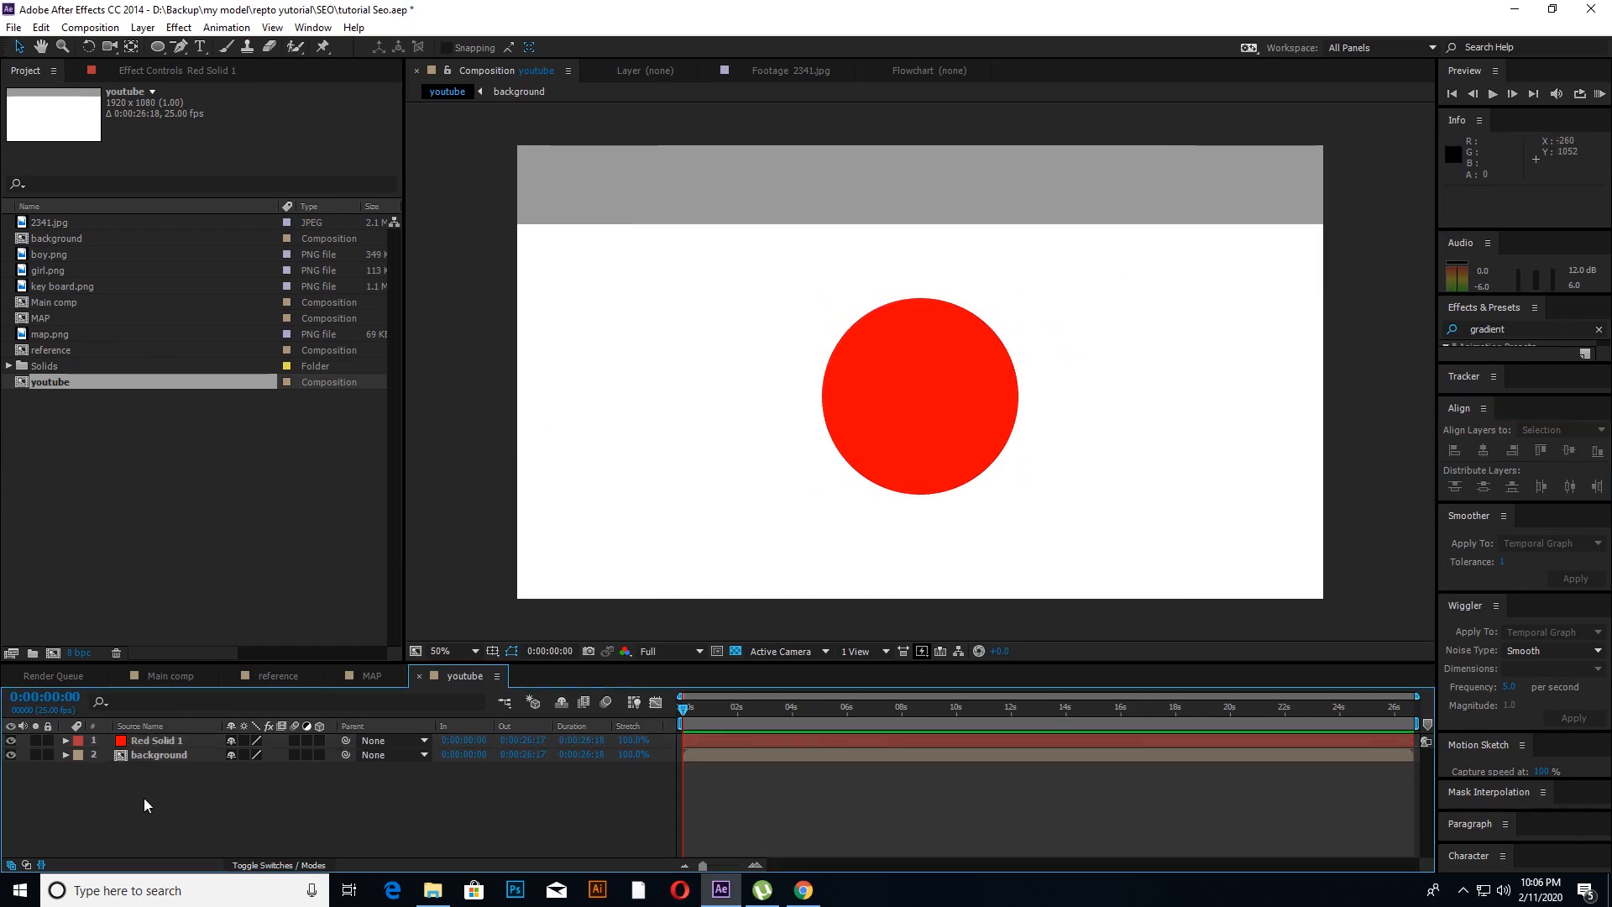
left_click(941, 389)
left_click_drag(936, 390, 942, 347)
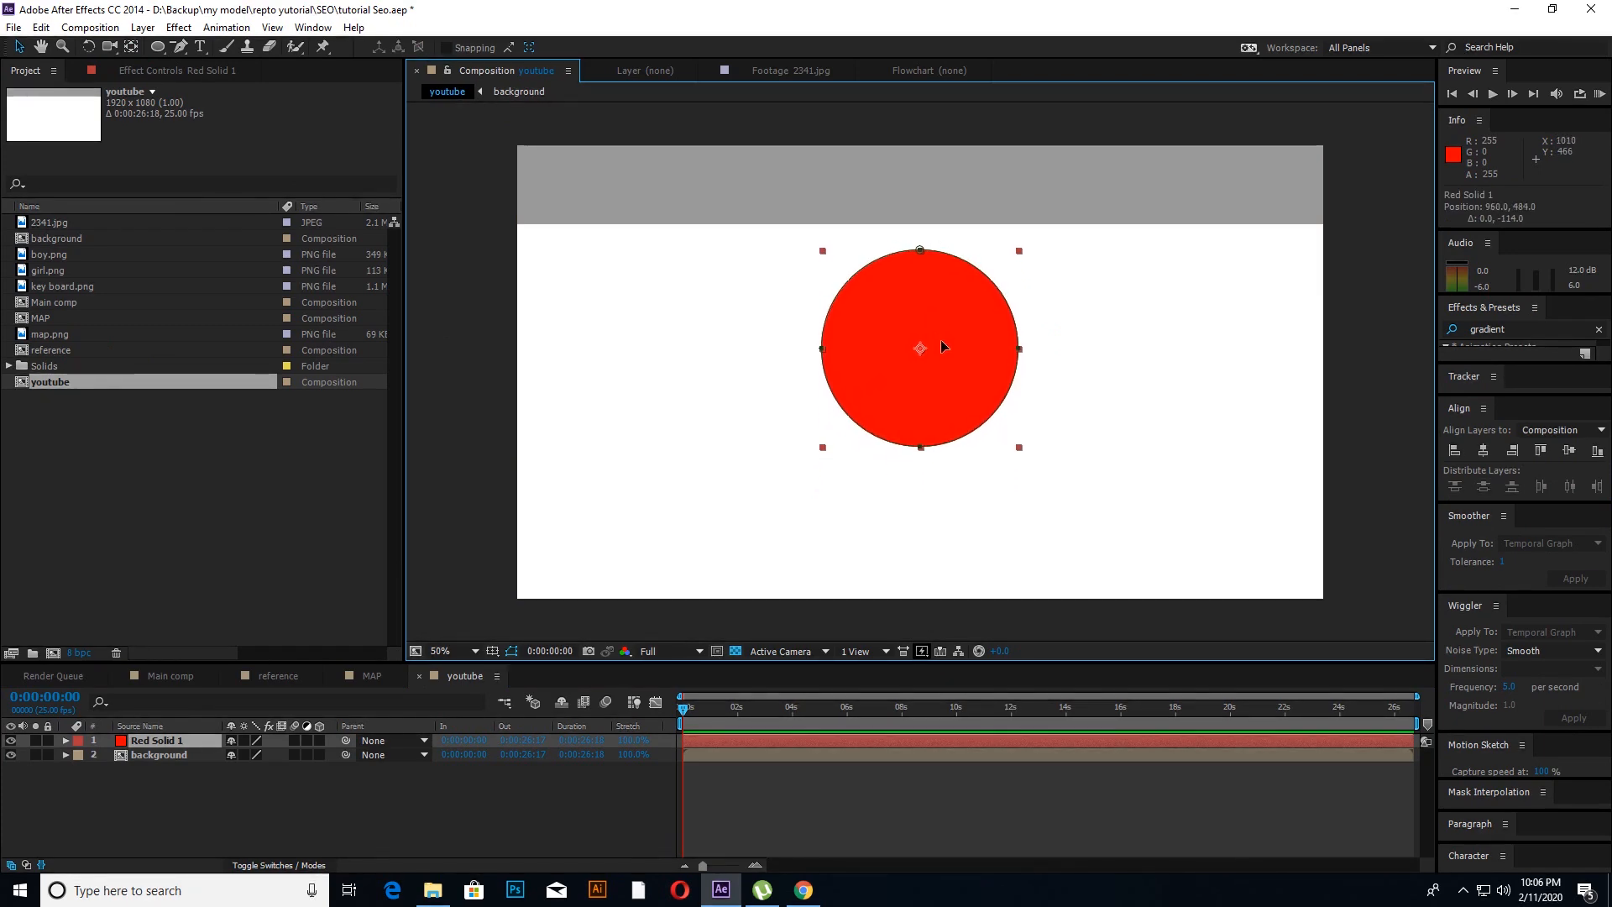
left_click(138, 825)
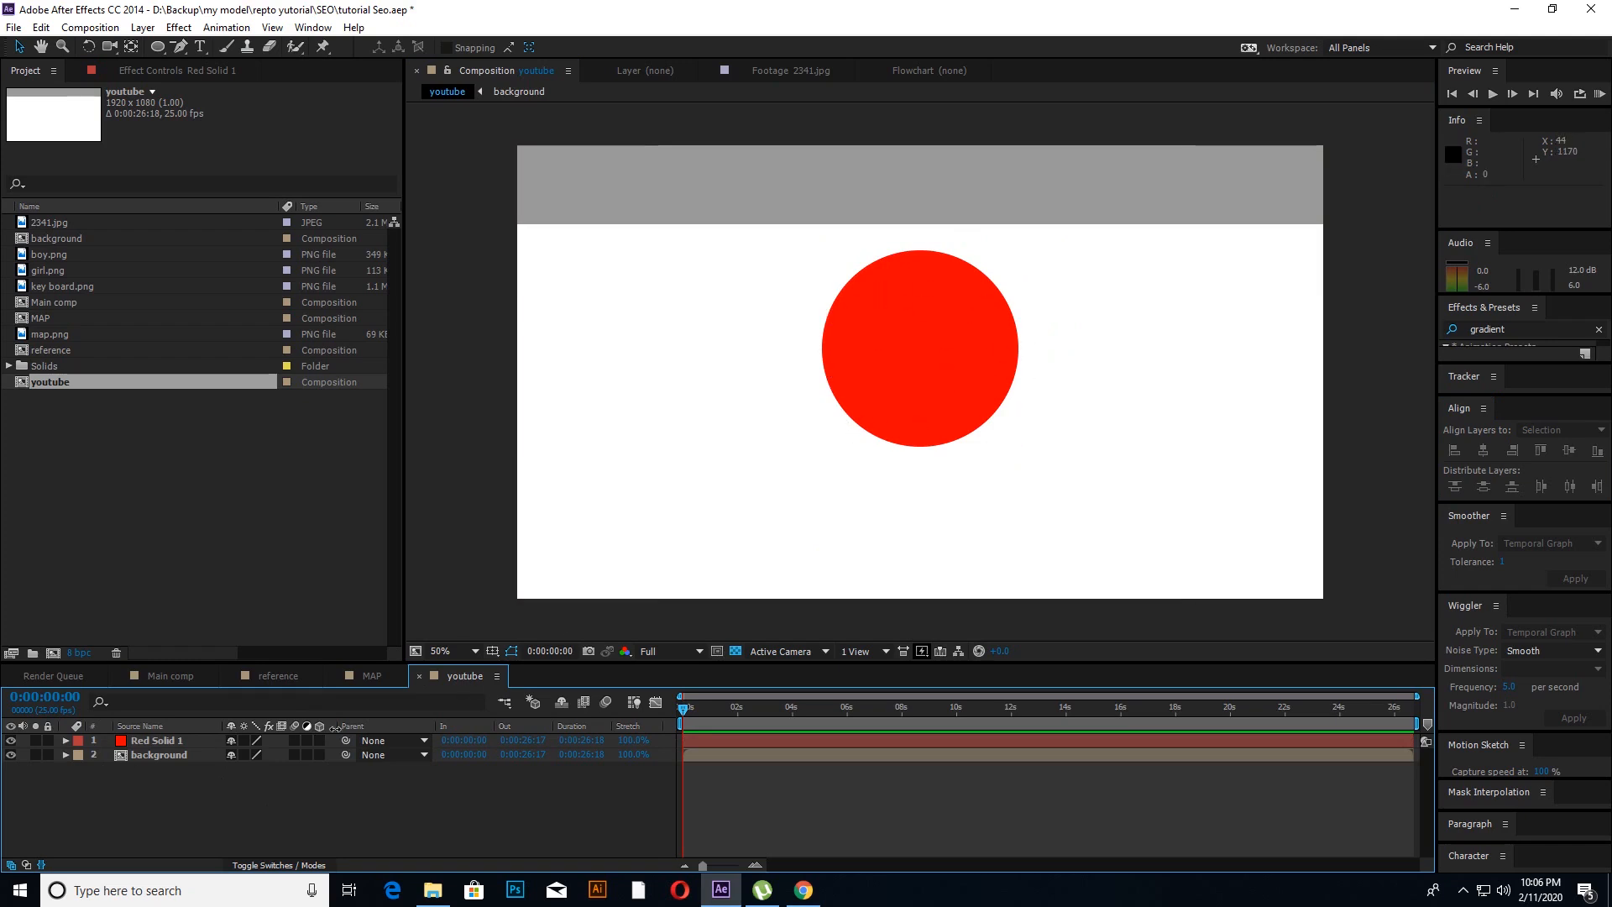
Step: Add a full-frame white (FFFFFF) solid above the red circle layer
right_click(139, 809)
mouse_move(190, 636)
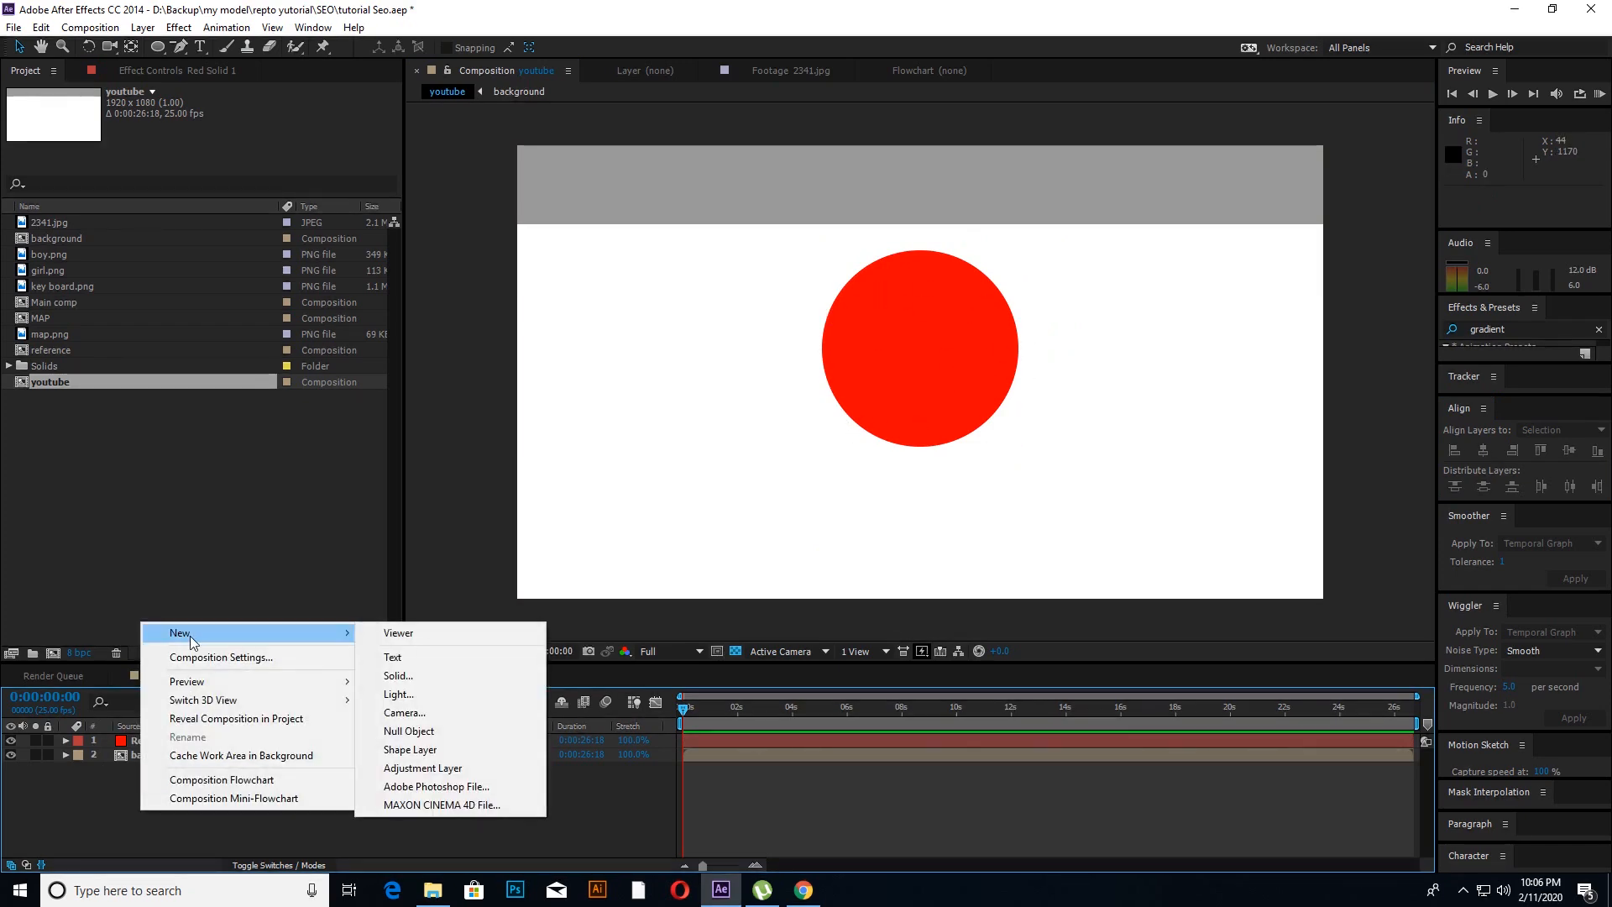
left_click(398, 675)
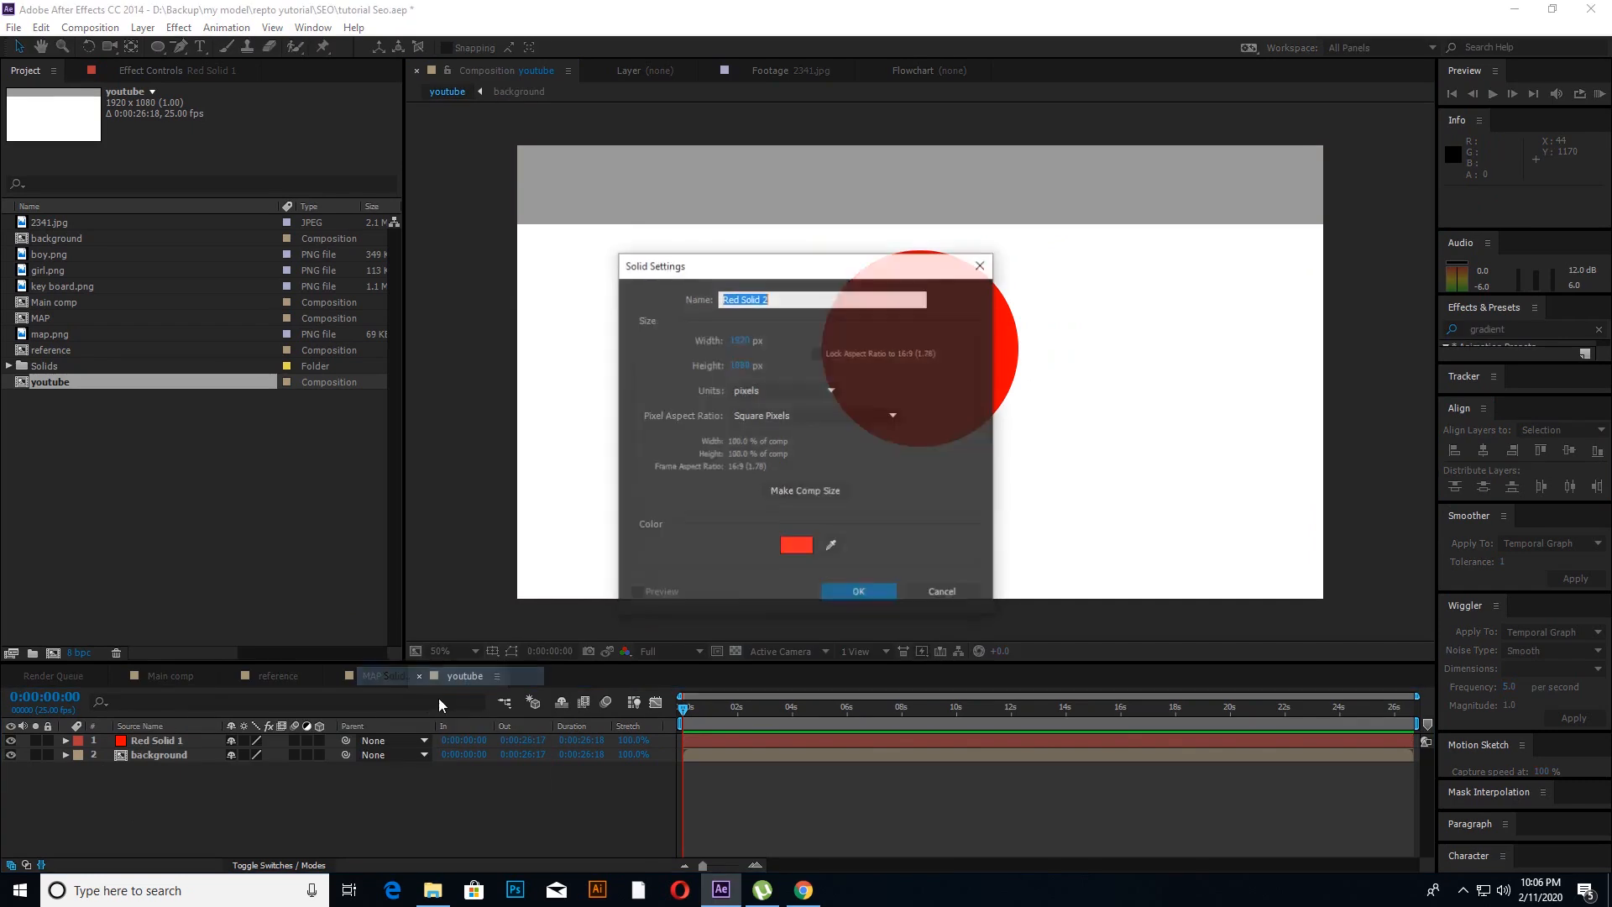
left_click(785, 548)
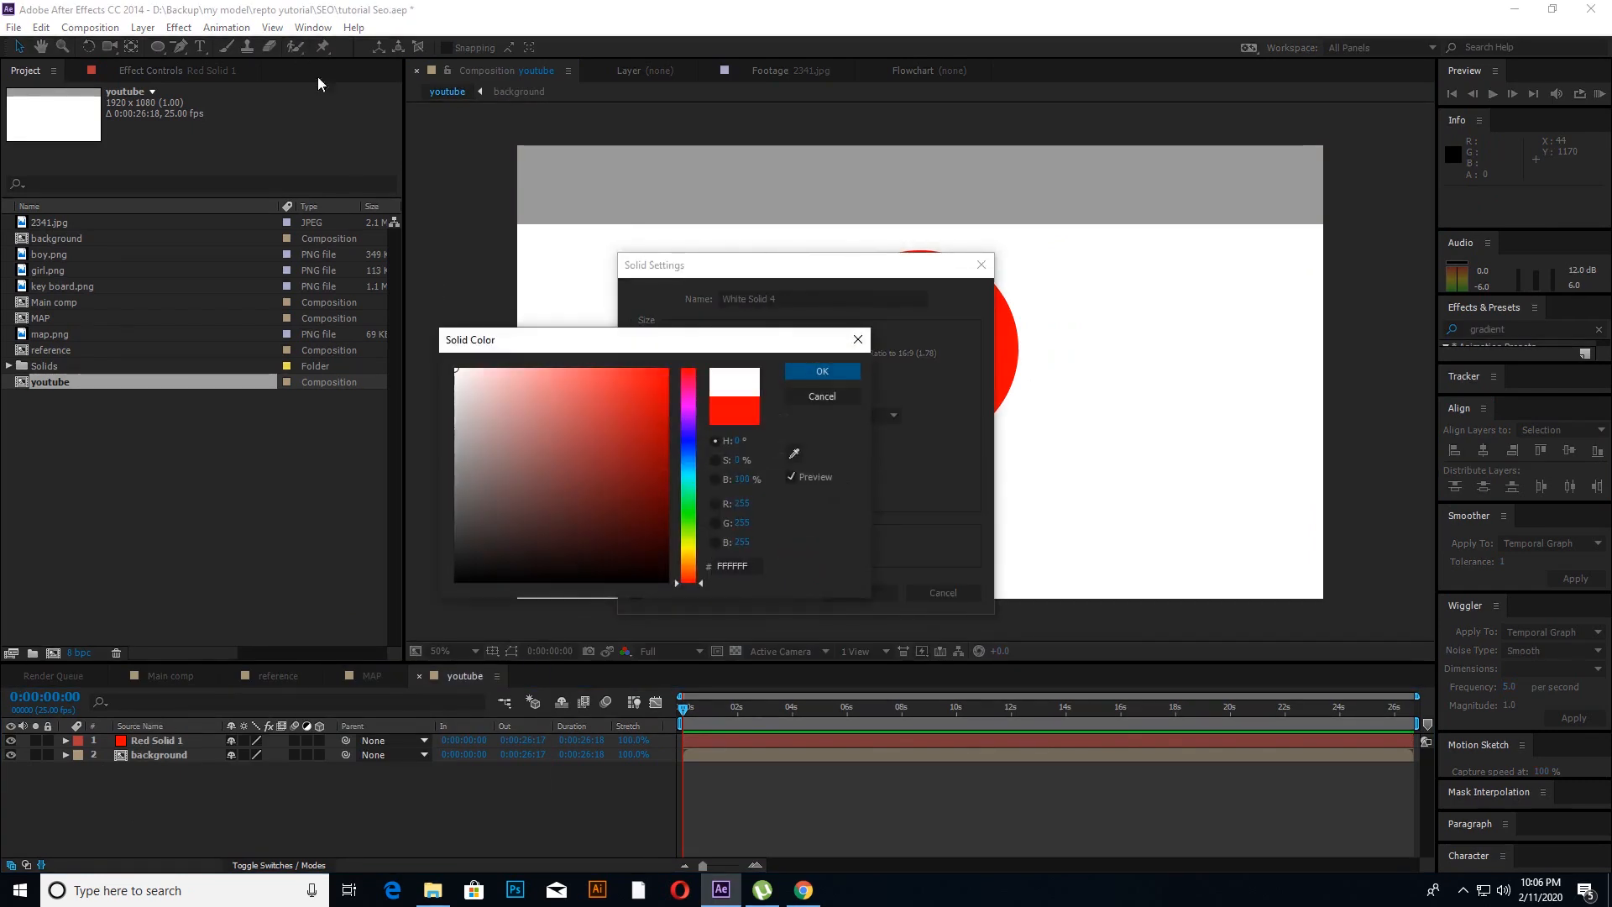
left_click(822, 371)
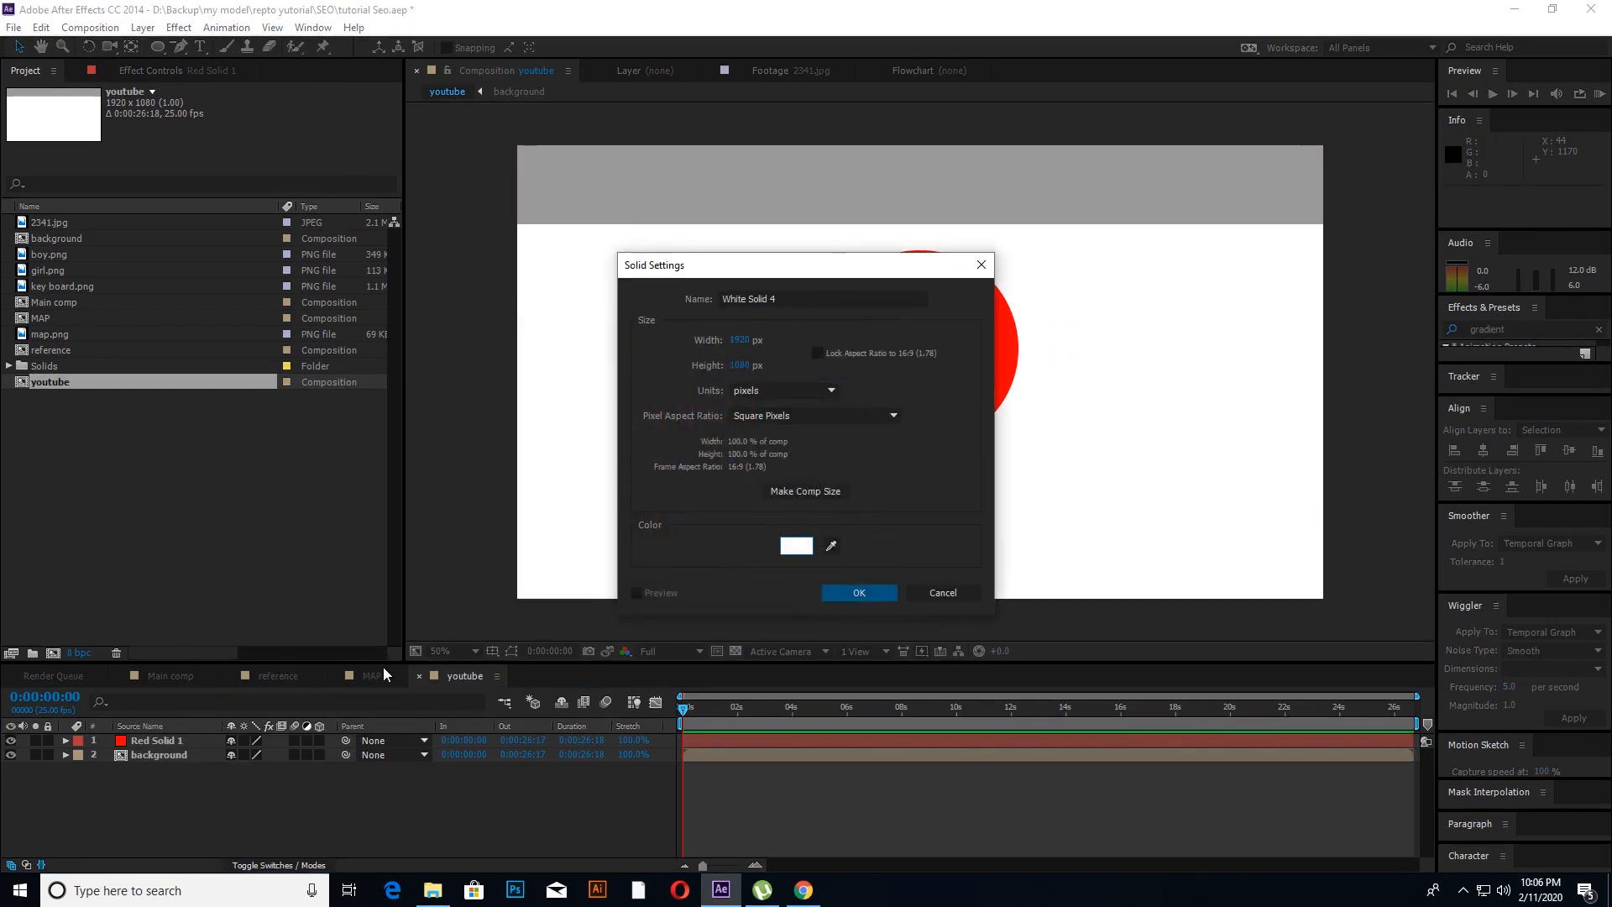
left_click(840, 595)
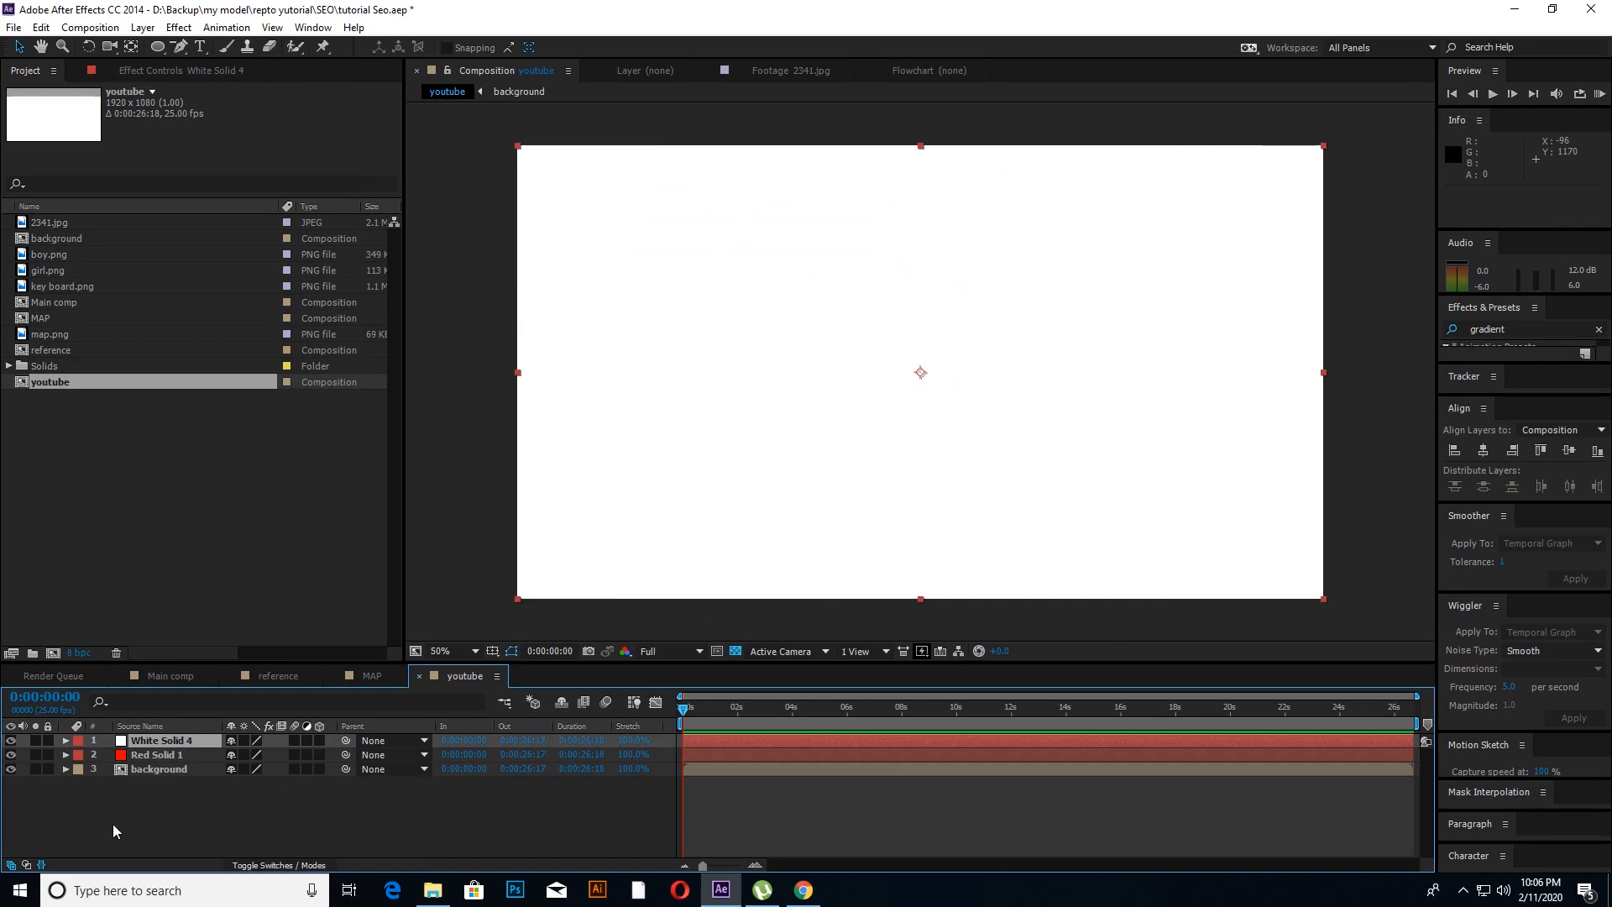
Step: Mask the new white solid with the Rounded Rectangle Tool to a square about 500 px wide over the red circle
left_click(150, 744)
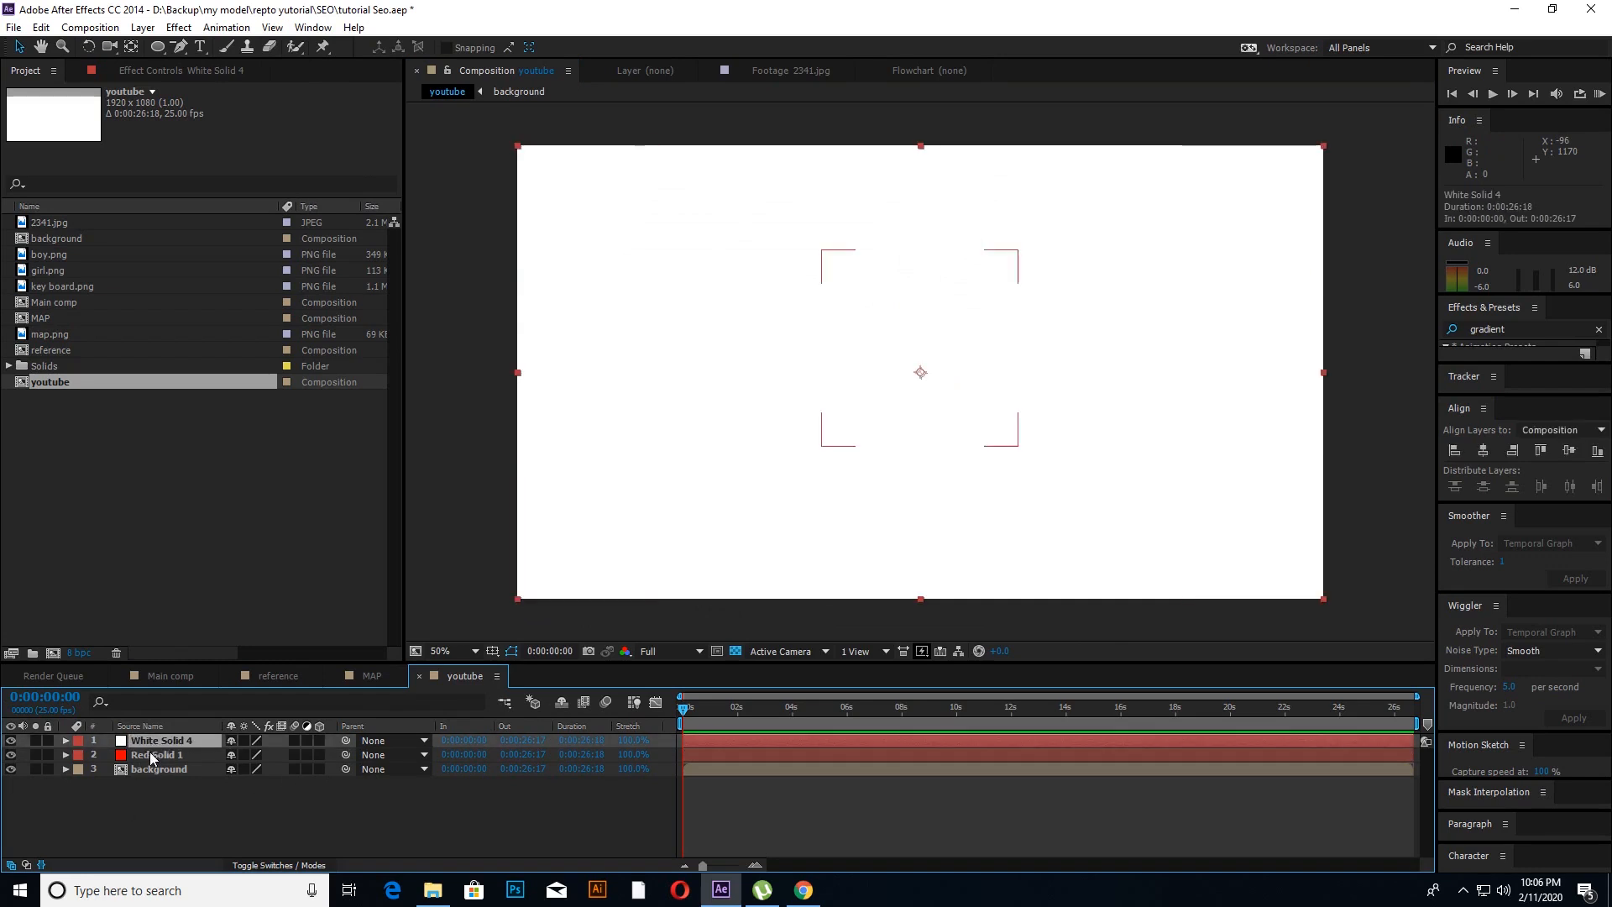
left_click(160, 48)
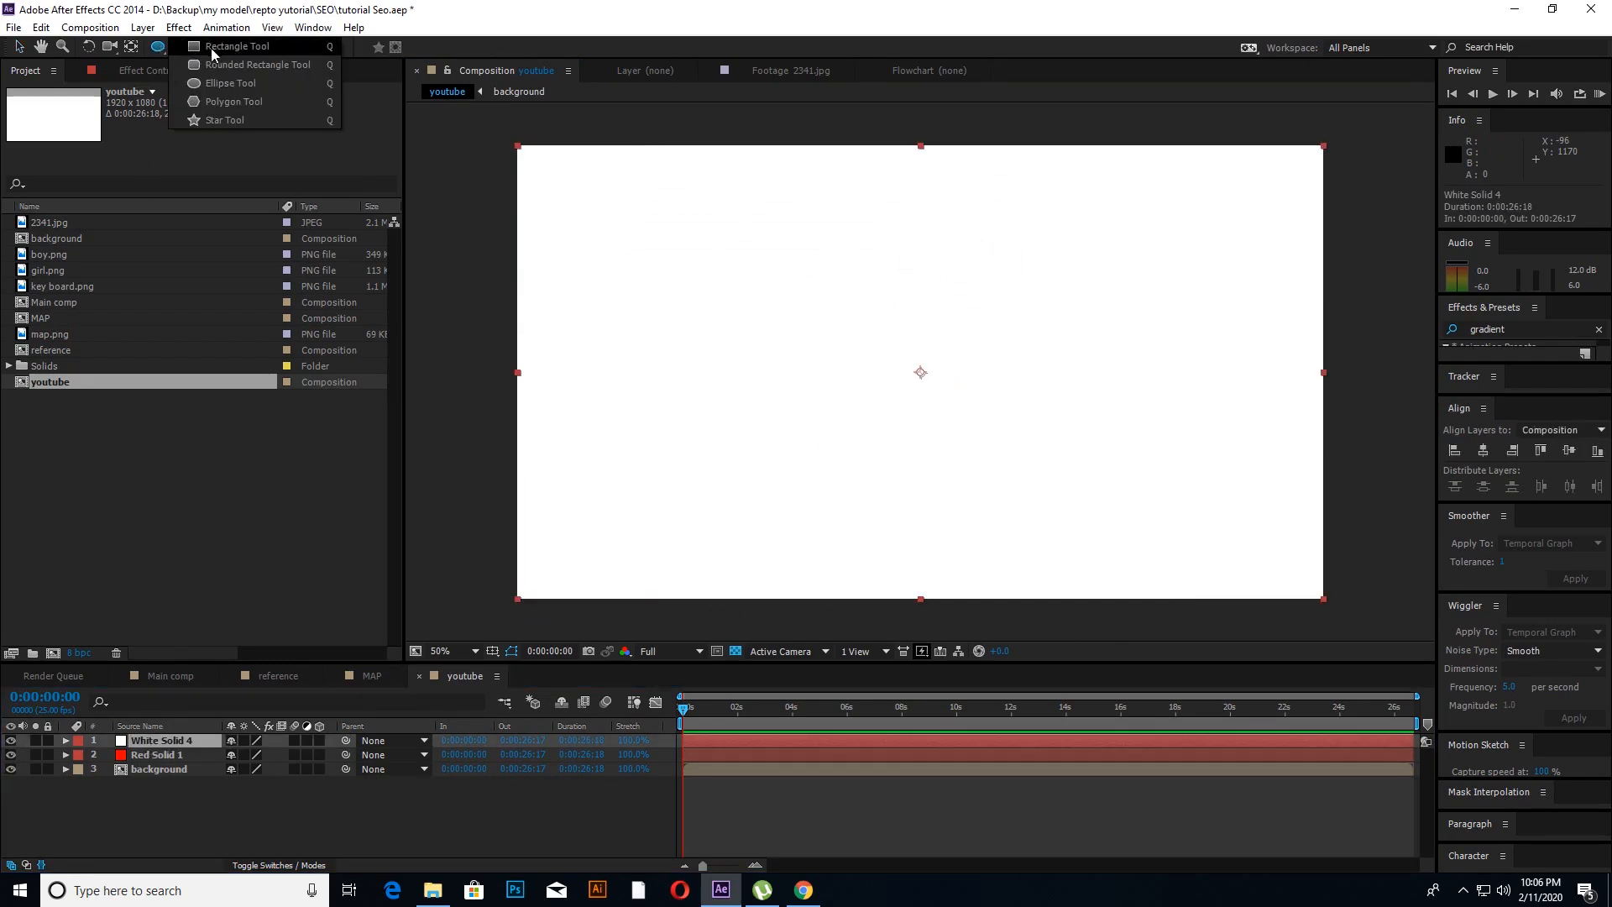
left_click(230, 65)
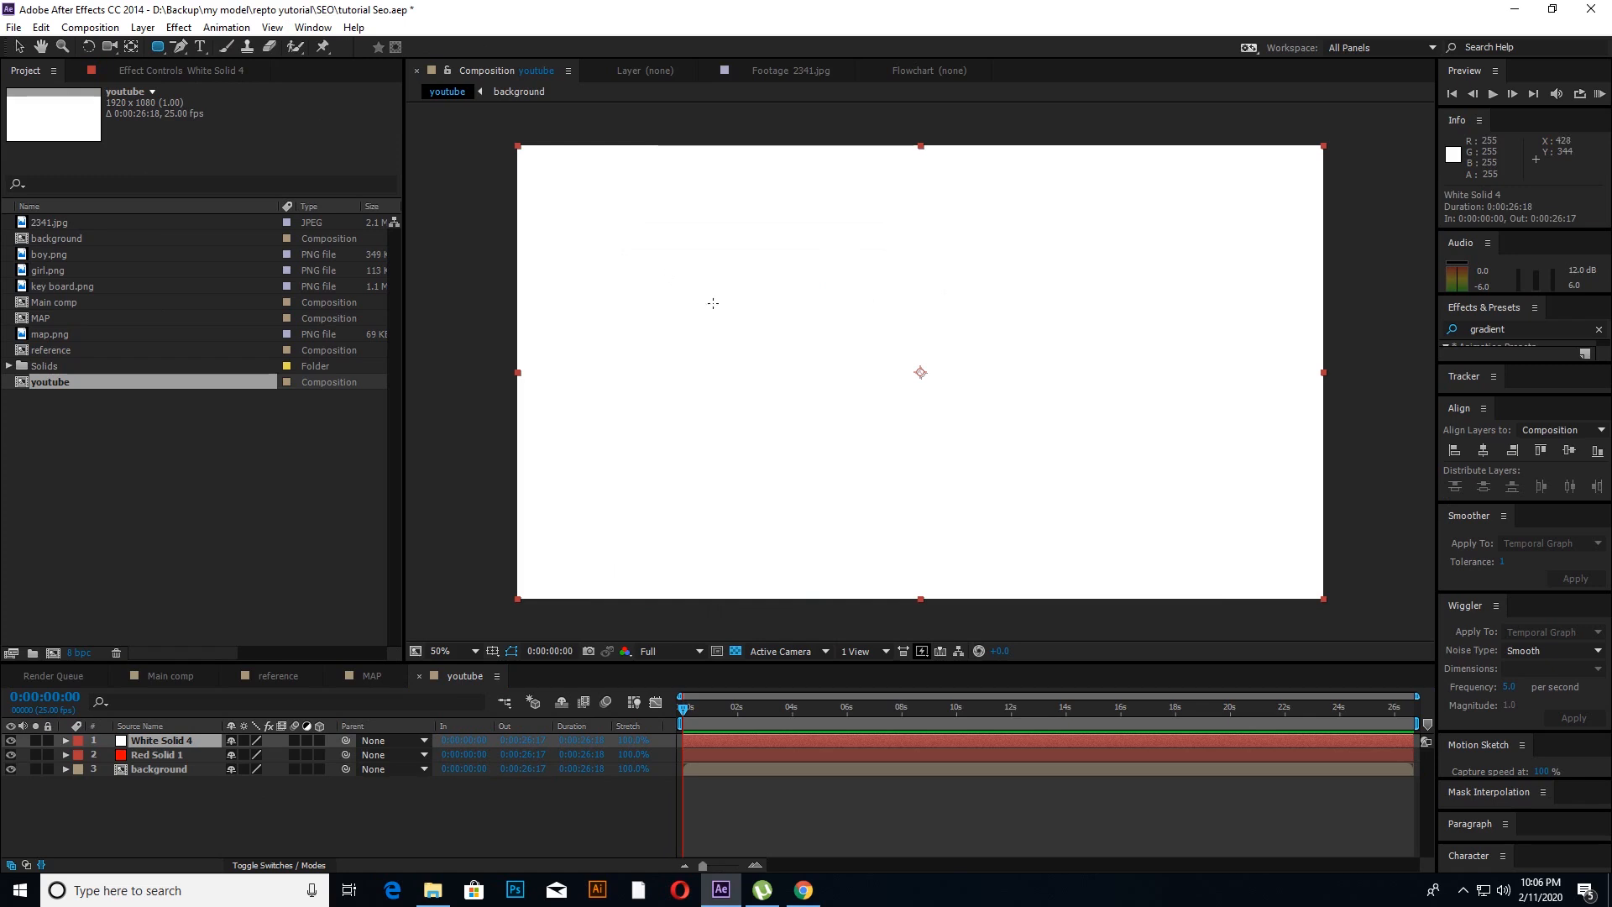
left_click_drag(798, 284, 1002, 493)
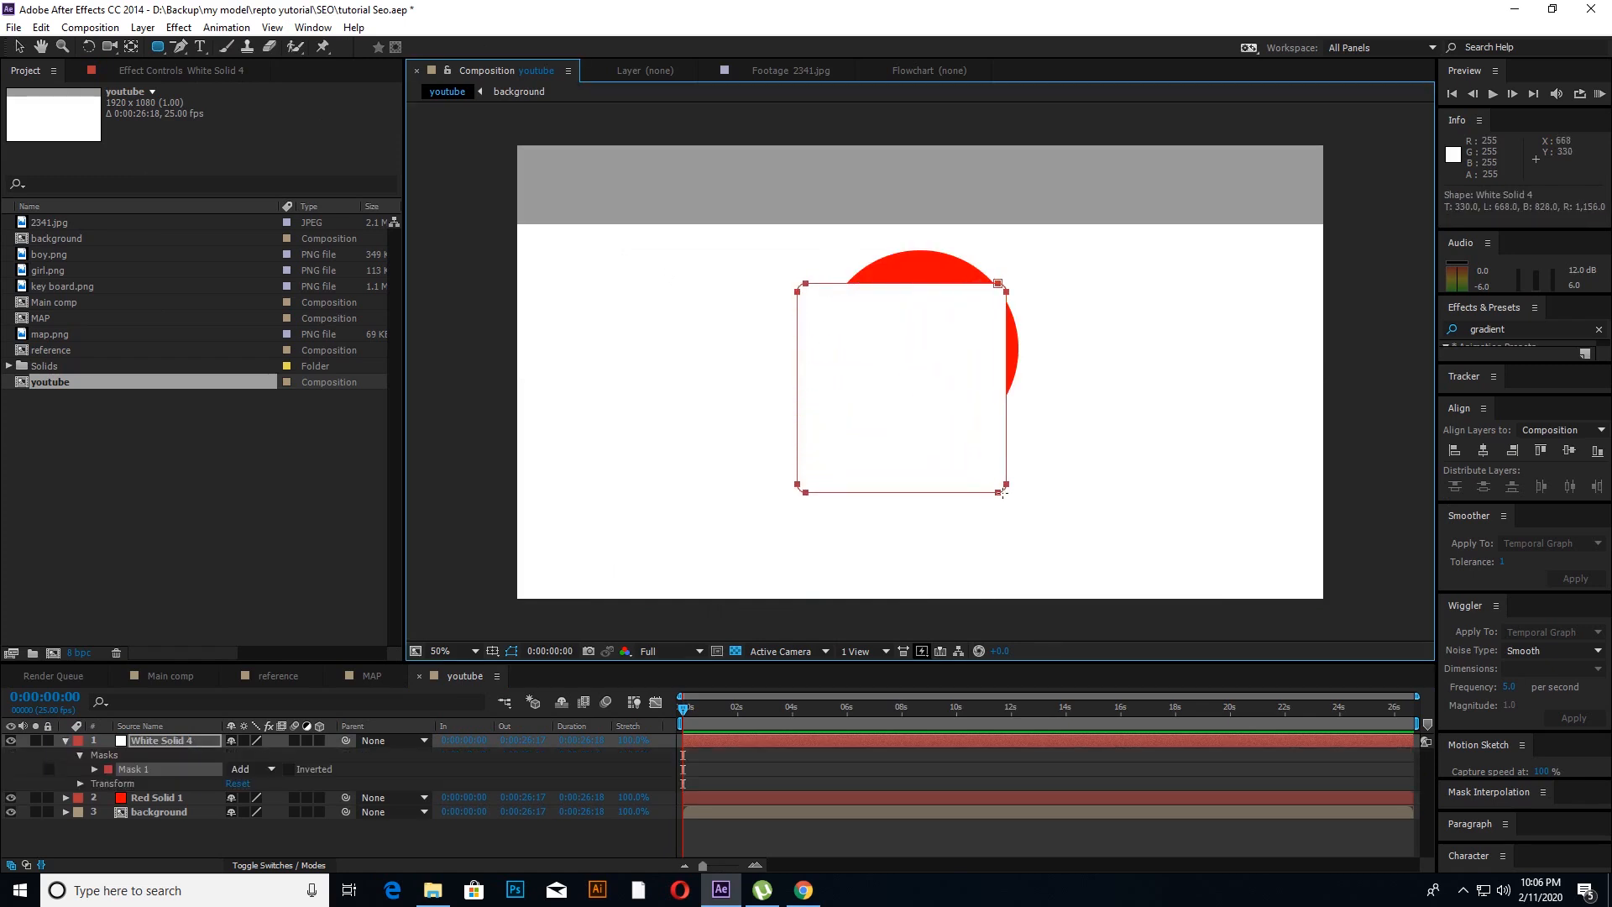
key("v")
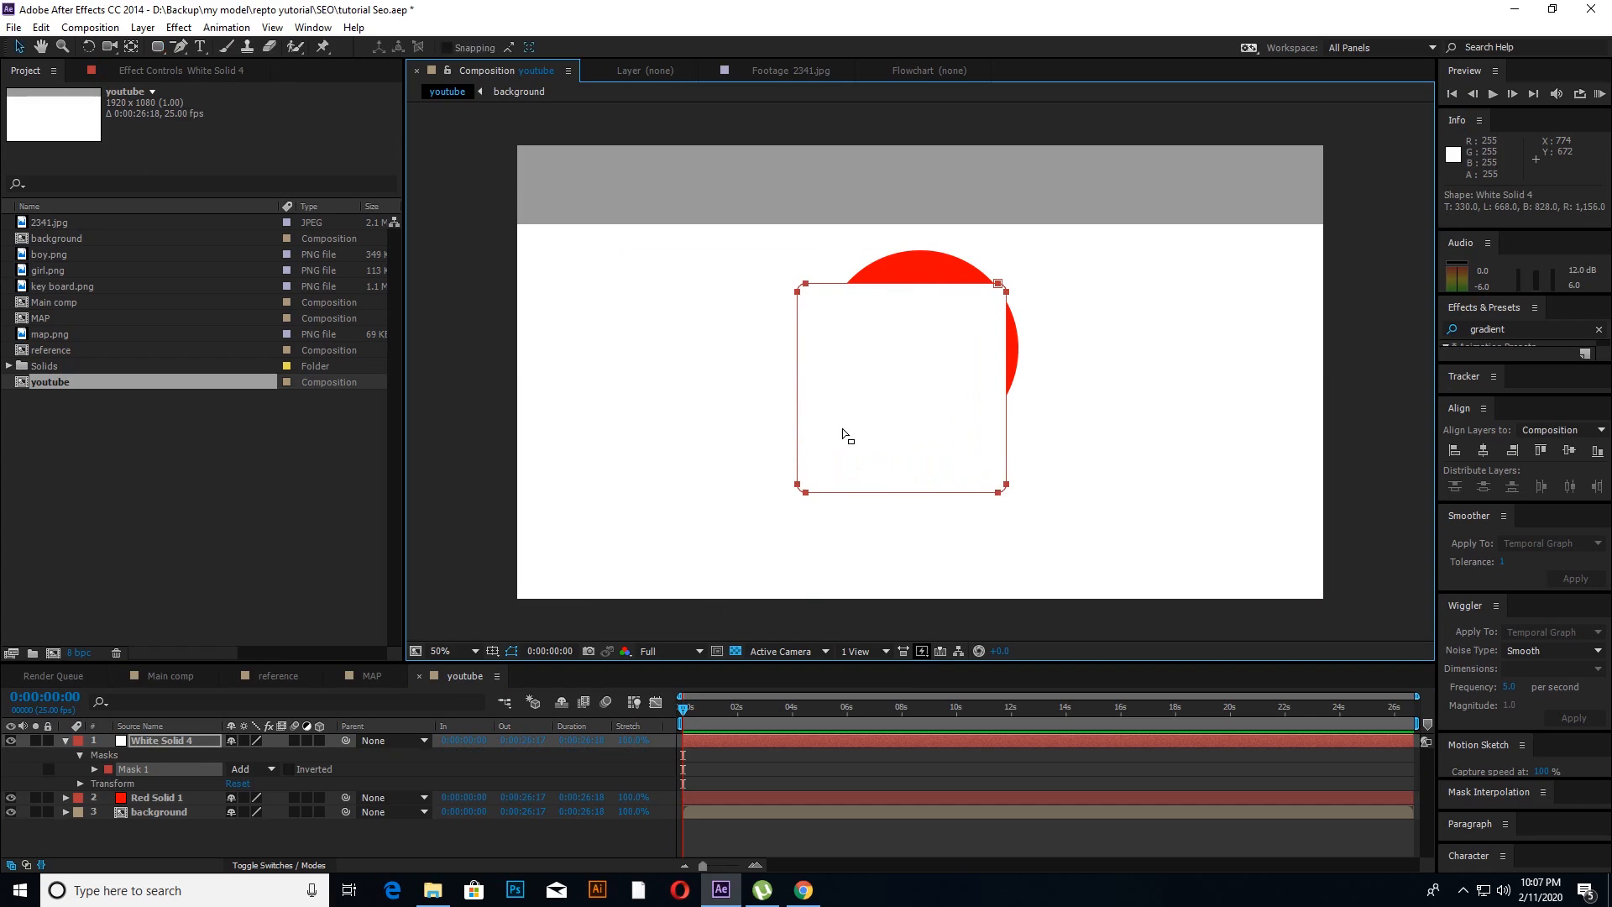
Step: Delete the two vertices at the upper-left corner of the white square's mask to turn it into a right triangle
left_click(65, 741)
left_click(144, 740)
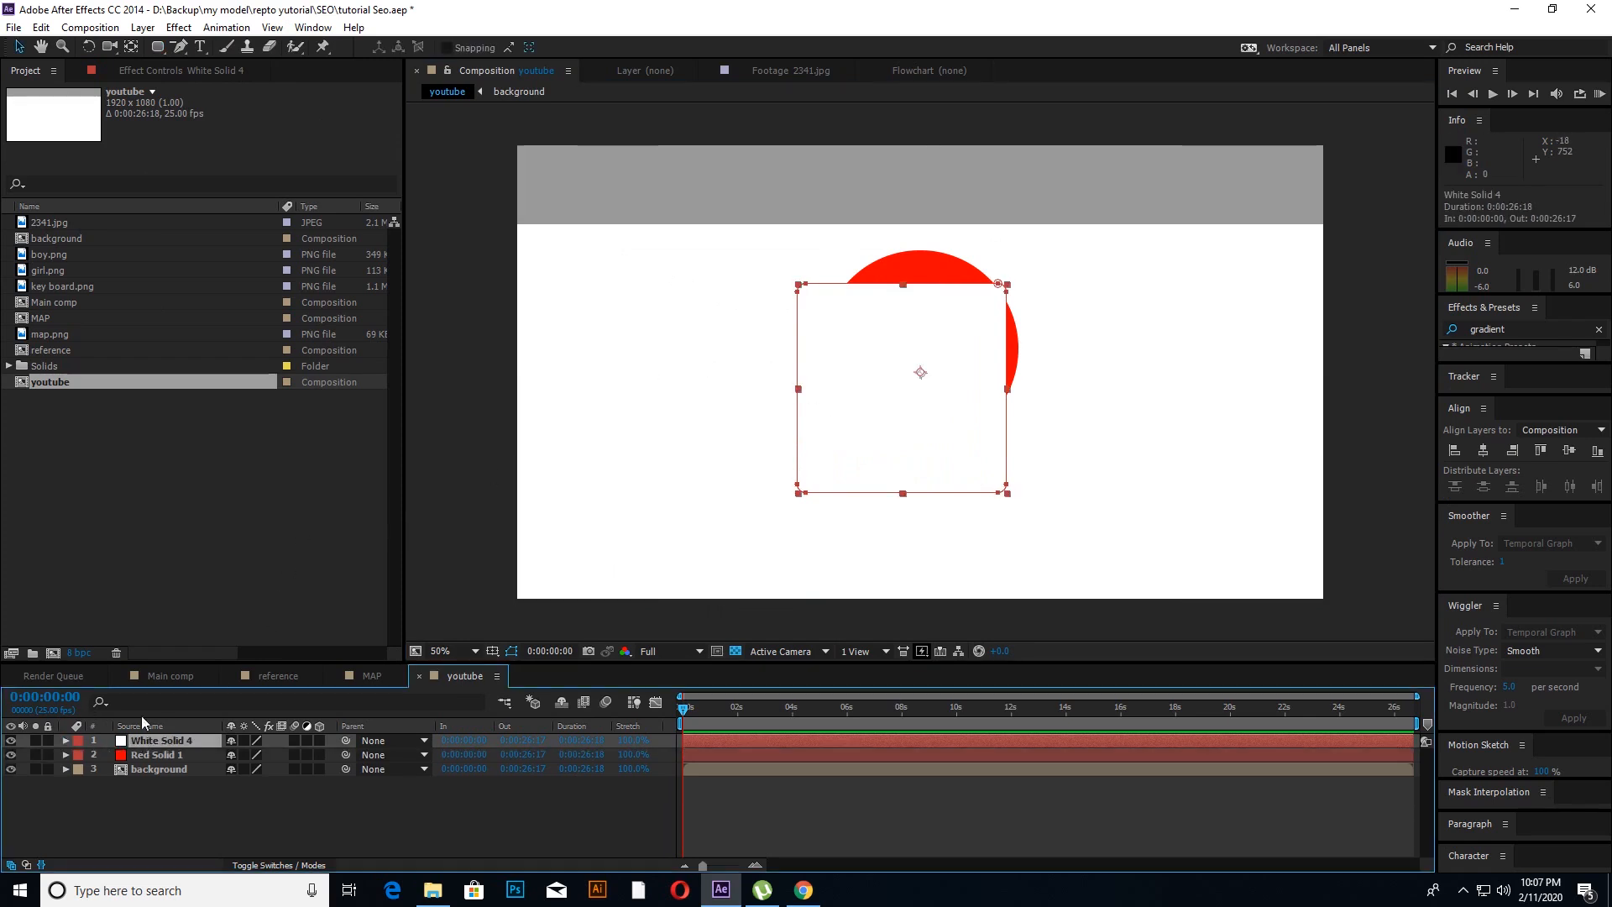
left_click(180, 46)
left_click(219, 47)
left_click(177, 51)
left_click(237, 87)
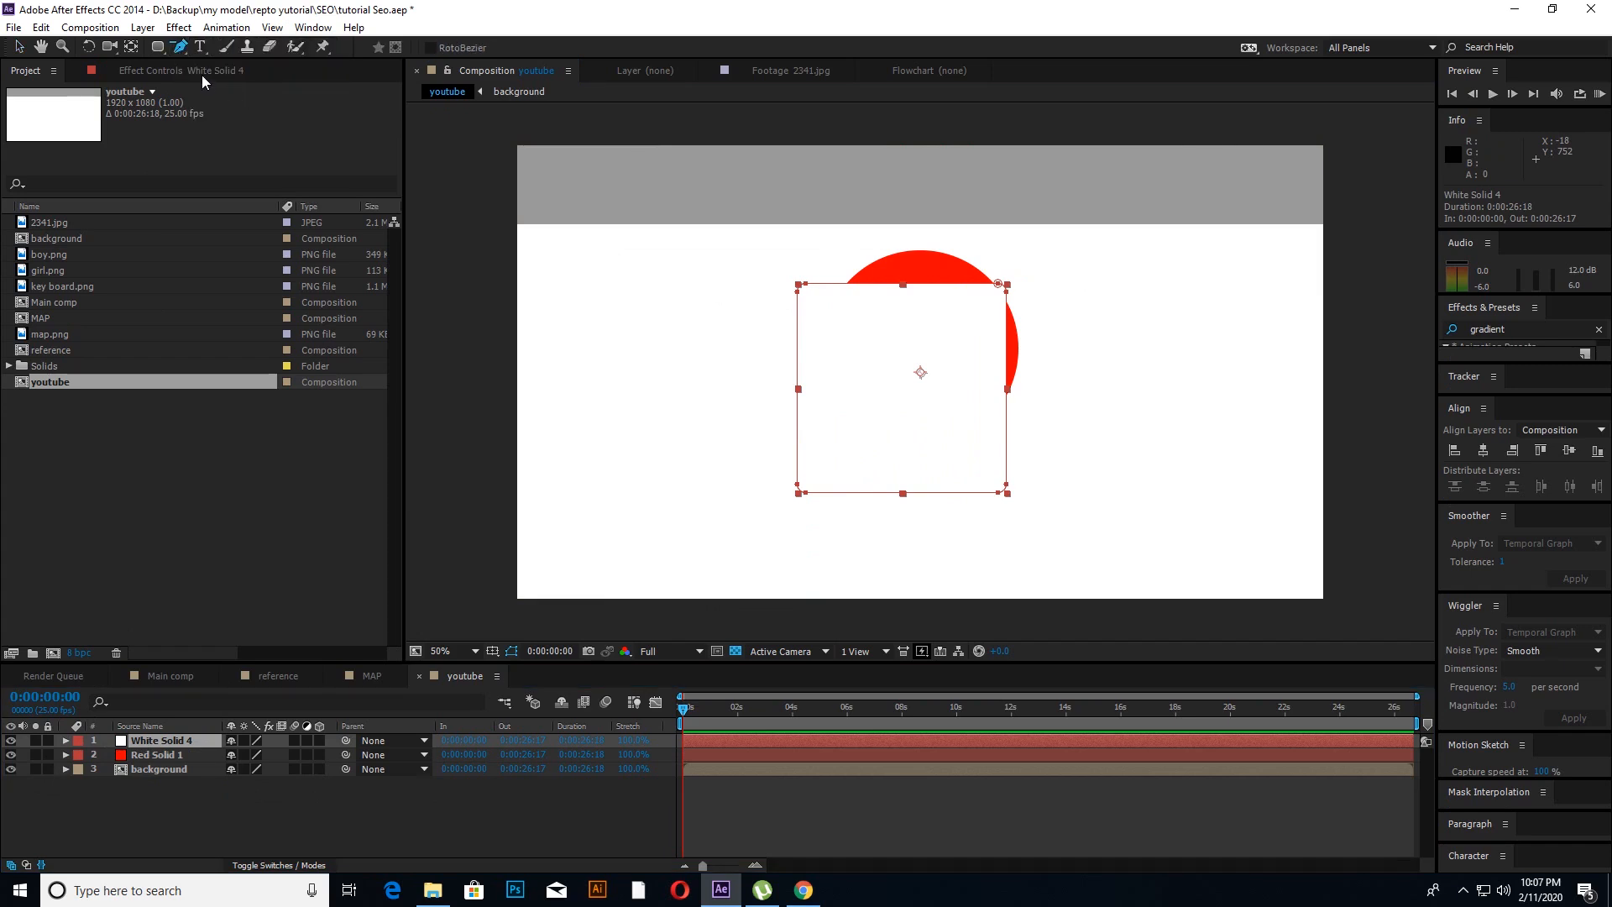
left_click(806, 284)
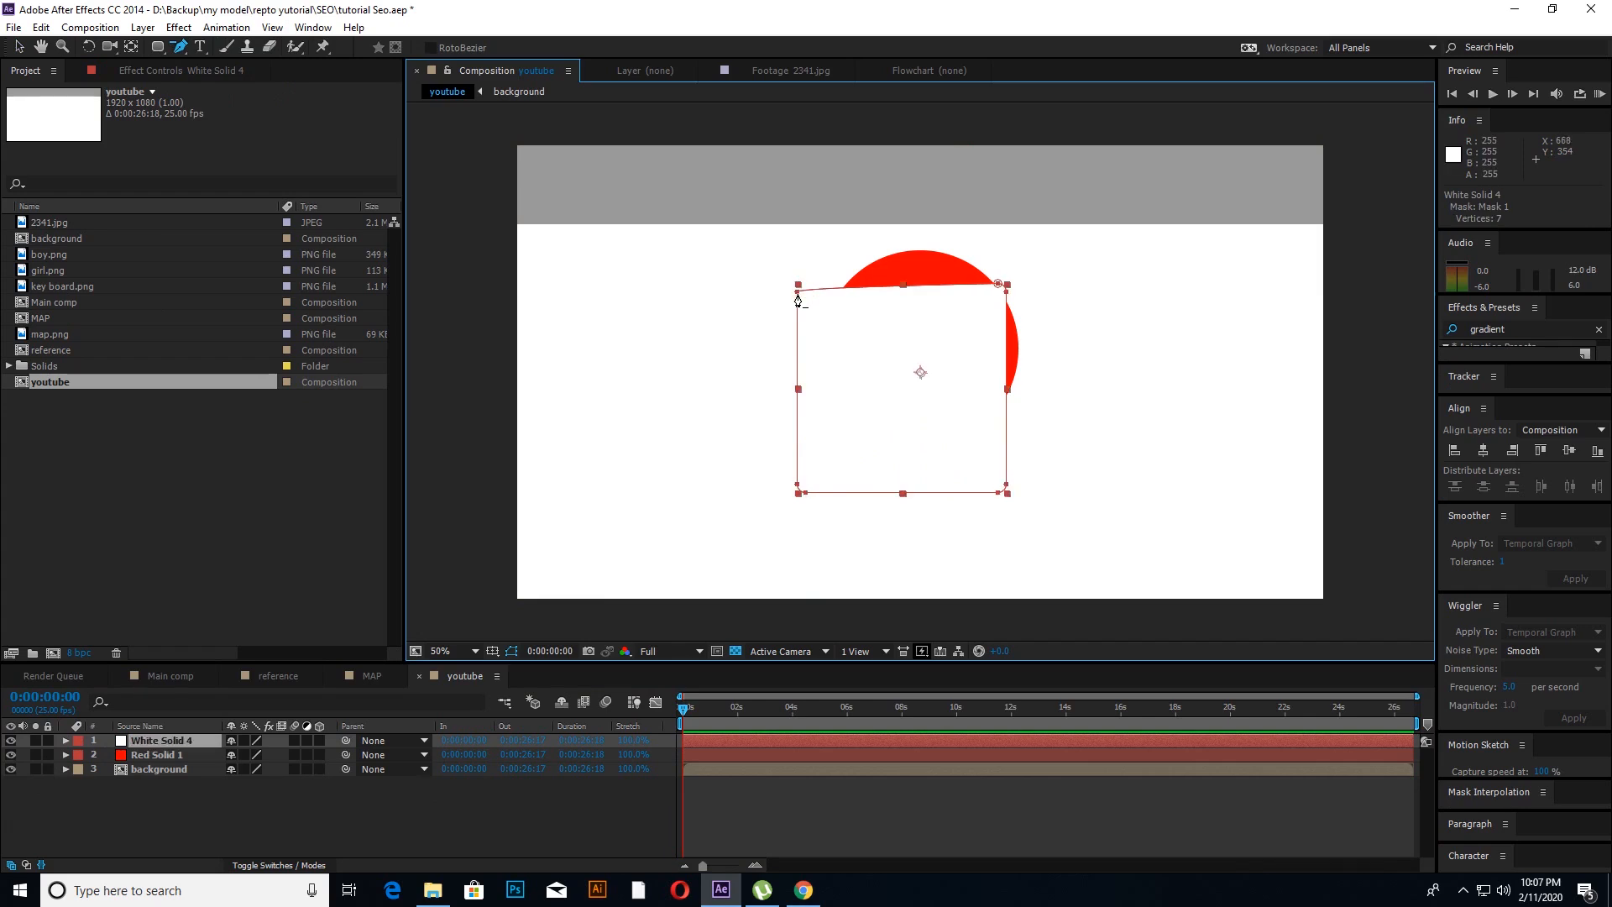
left_click(795, 295)
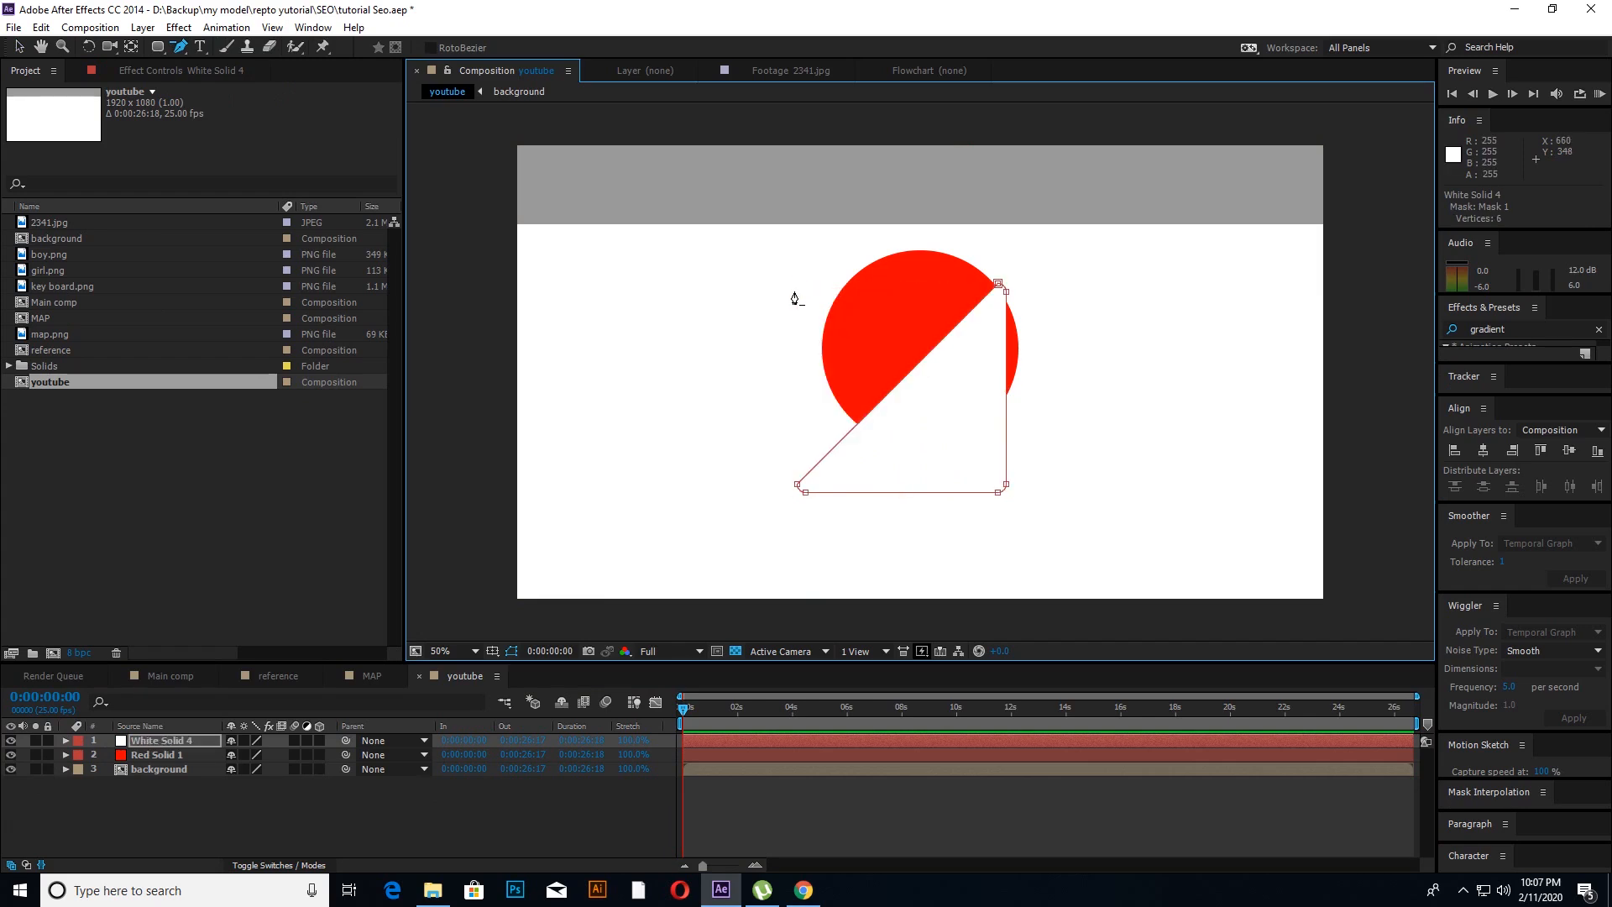
left_click(462, 417)
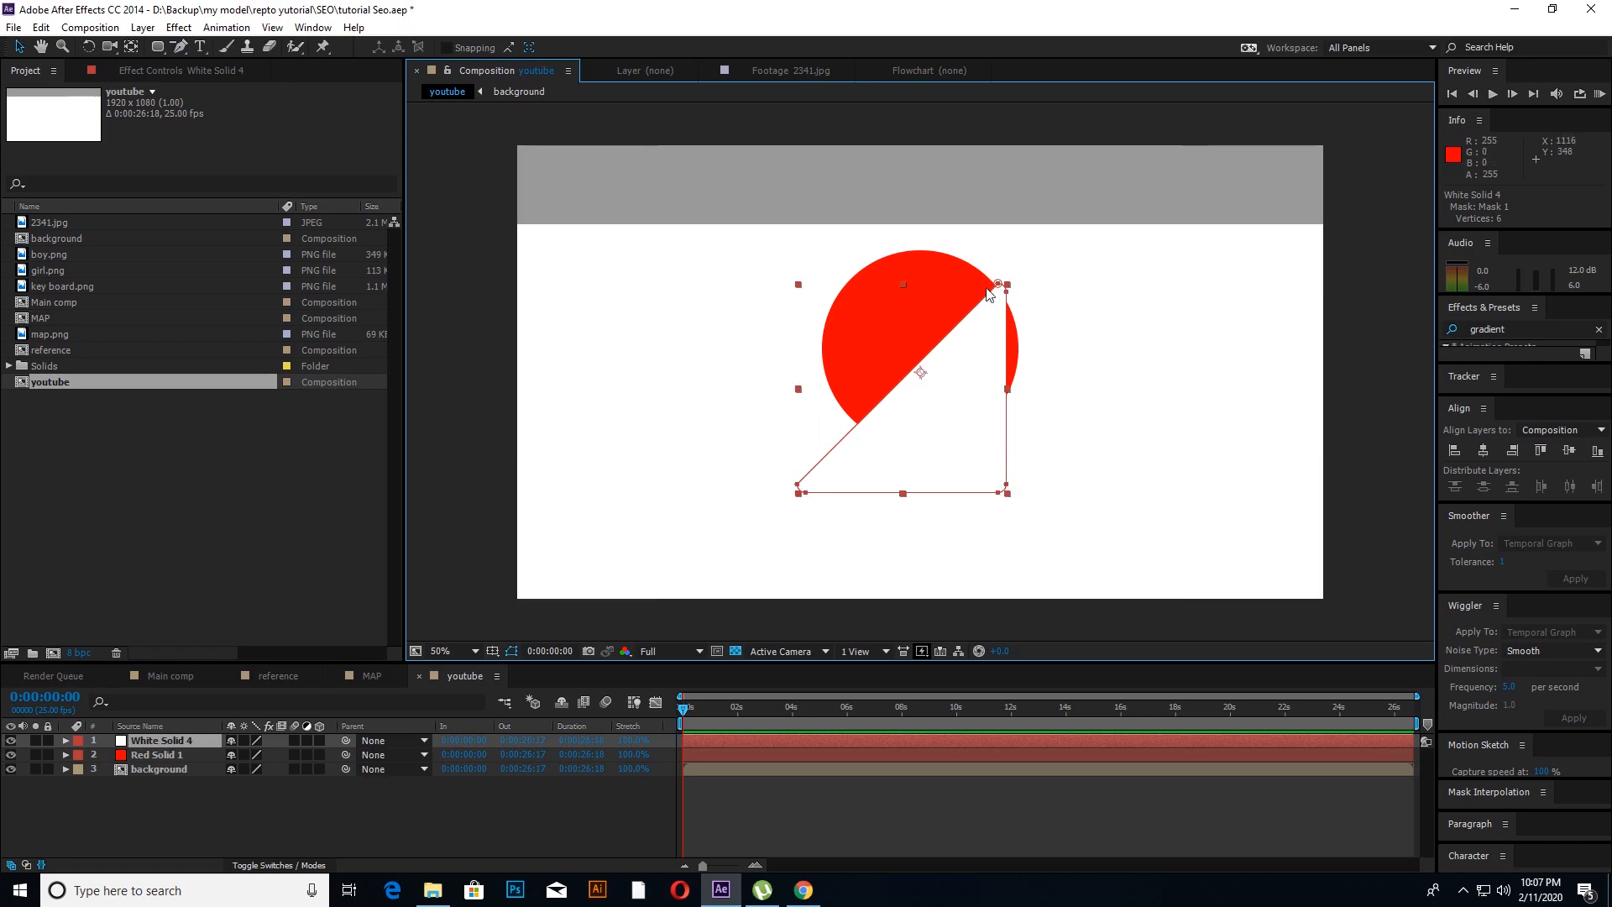
Step: Centre the white triangle's anchor point on its shape and align the layer to the composition's horizontal centre
left_click(104, 839)
left_click(138, 742)
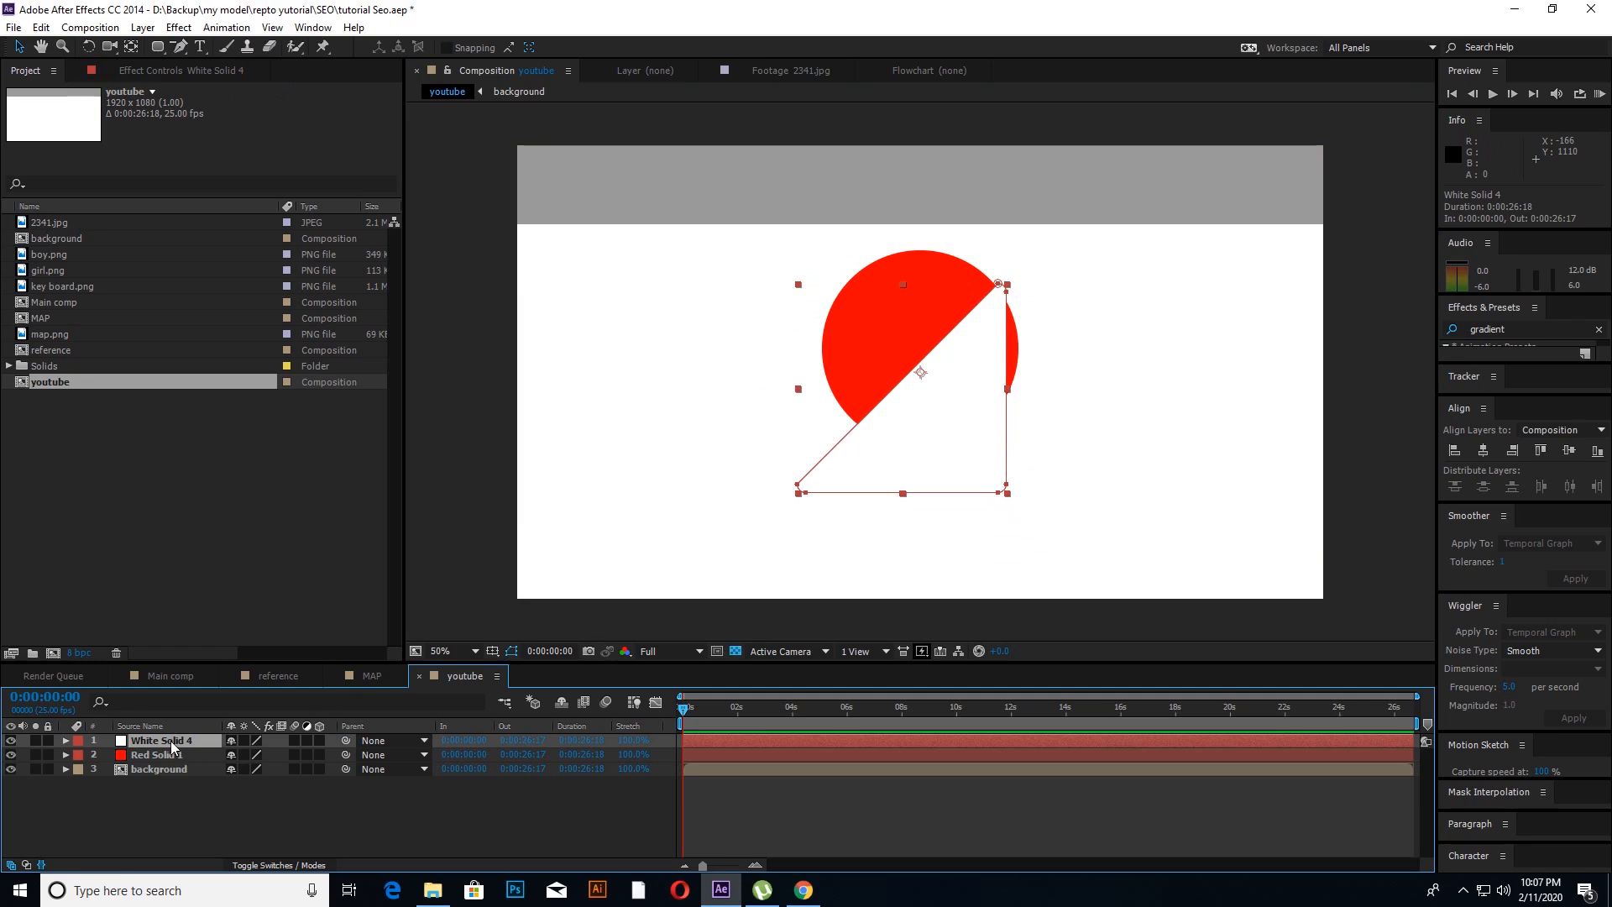
left_click(131, 46)
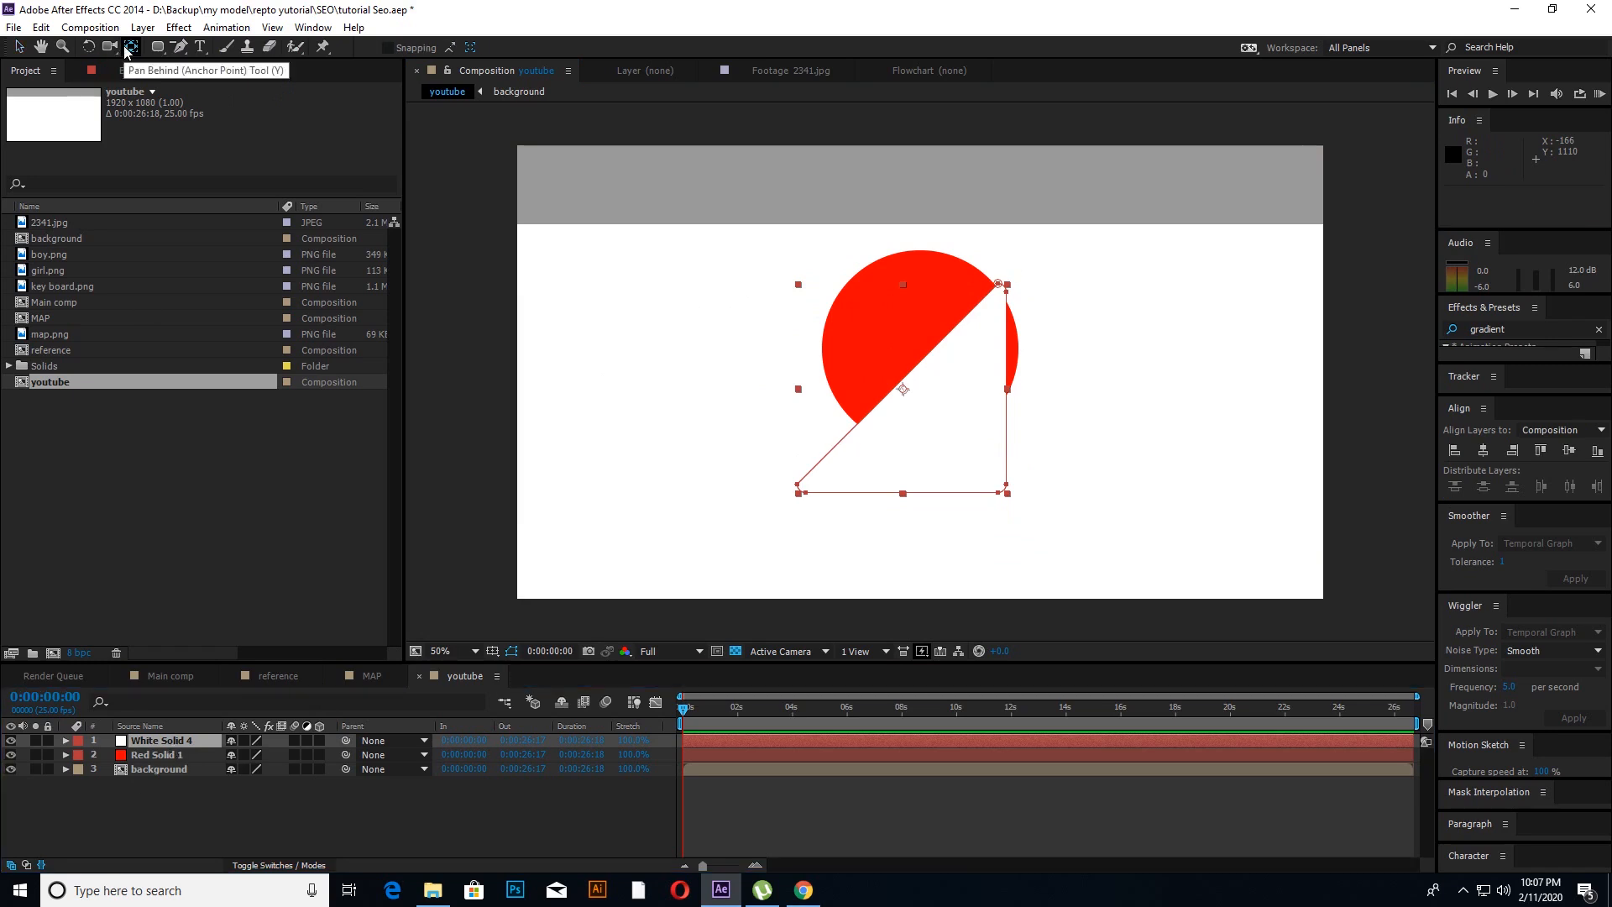
left_click(19, 46)
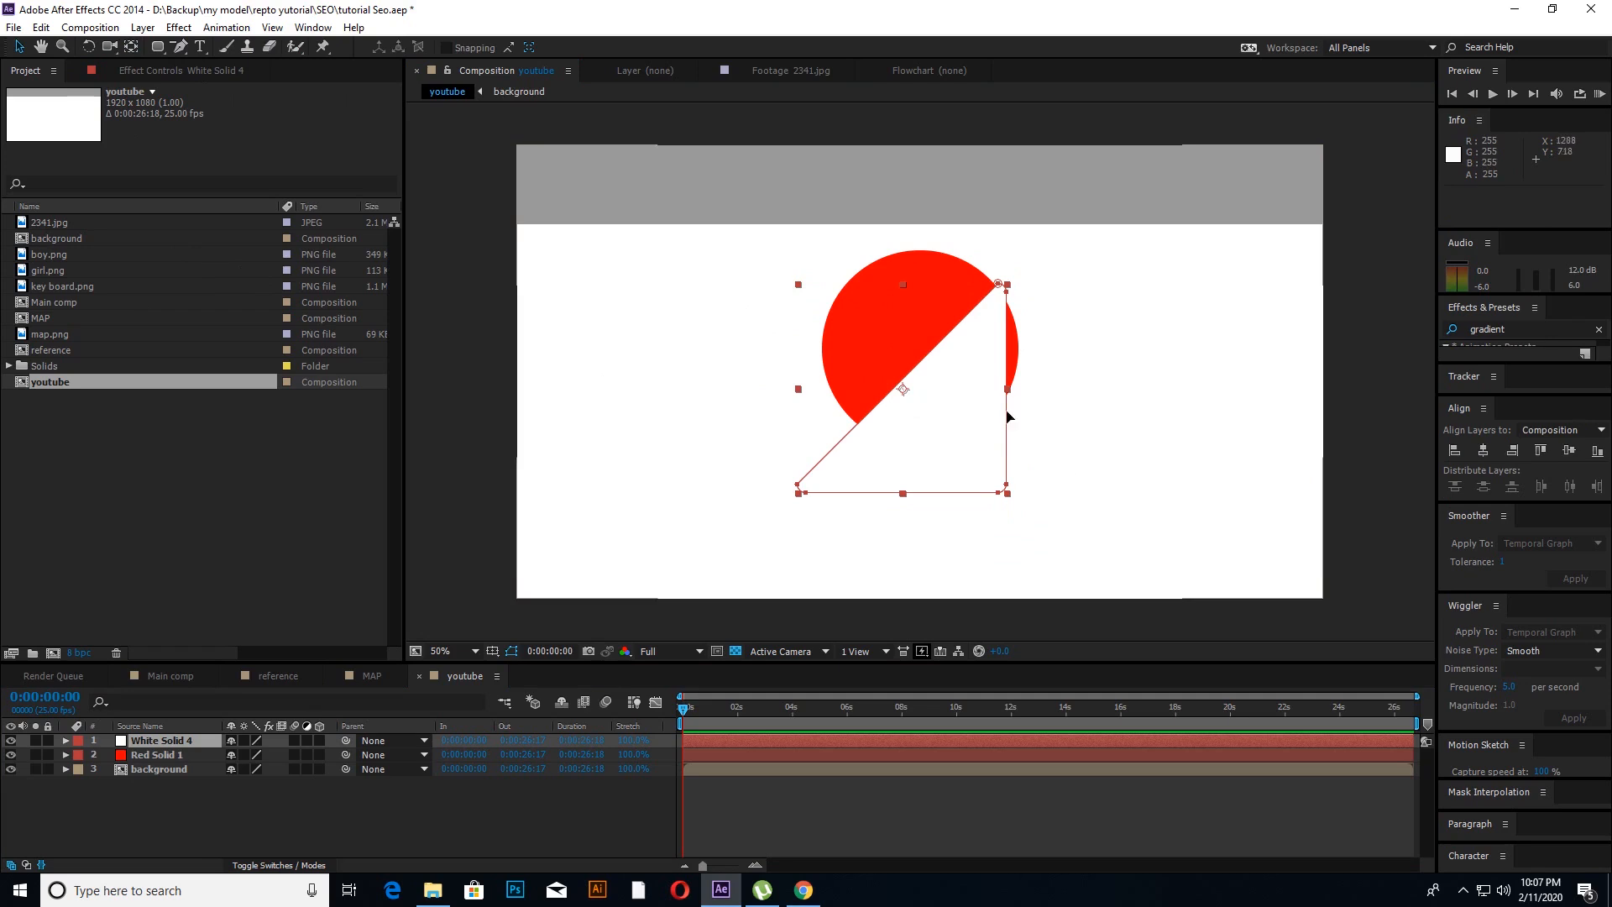
left_click(1483, 450)
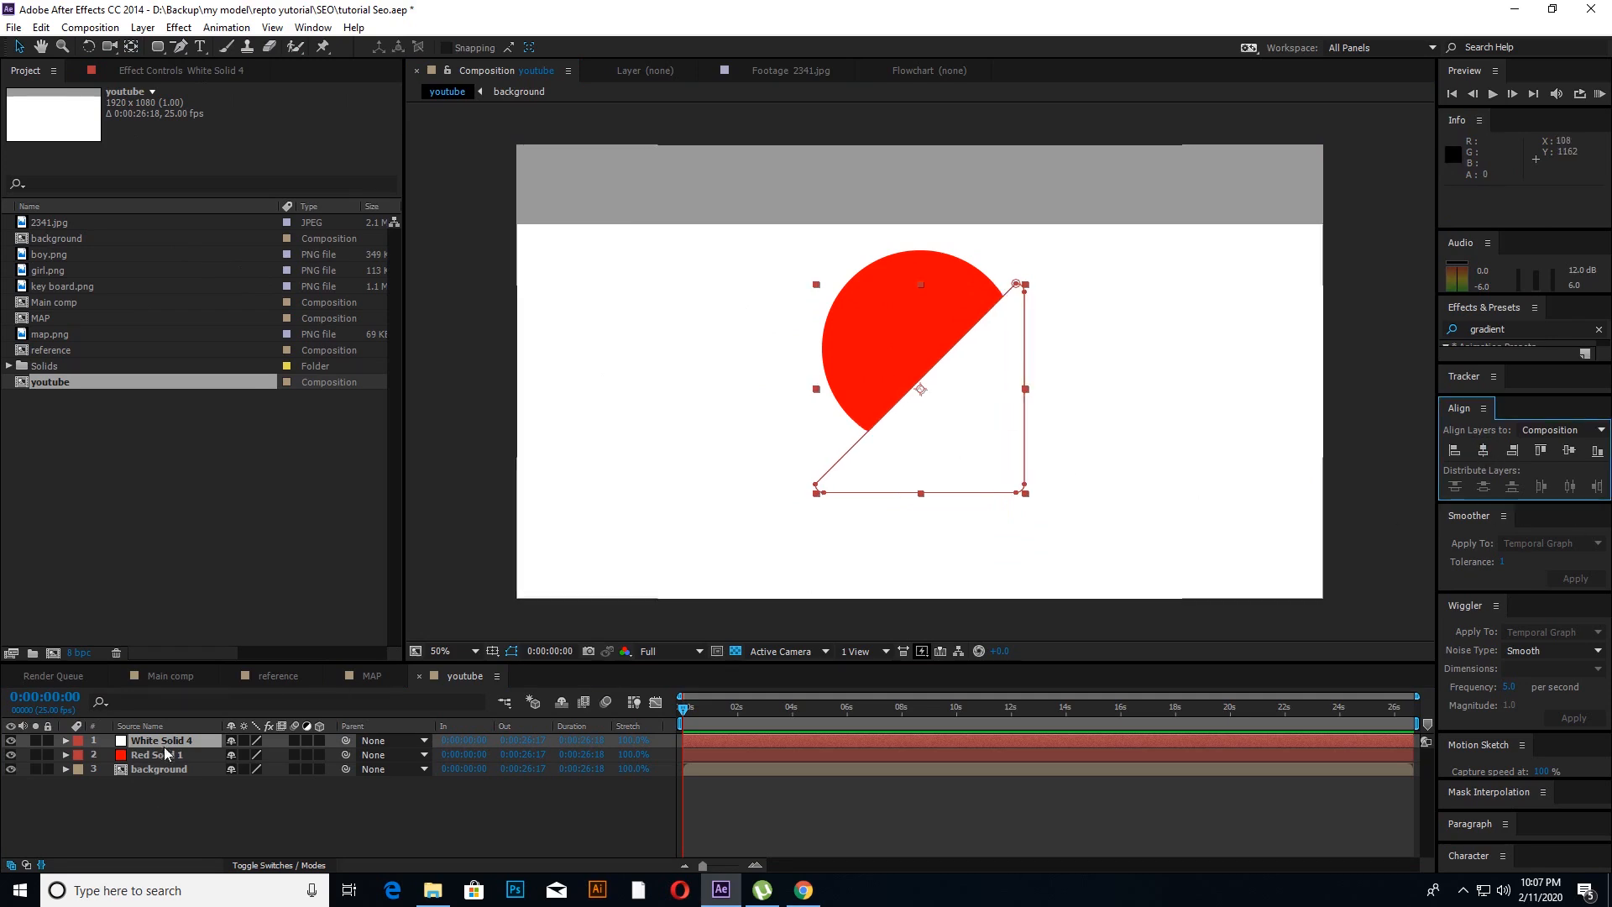
Step: Scale the white triangle to 61% and move it up onto the red circle
key("s")
left_click_drag(271, 761, 238, 761)
left_click_drag(949, 396, 940, 345)
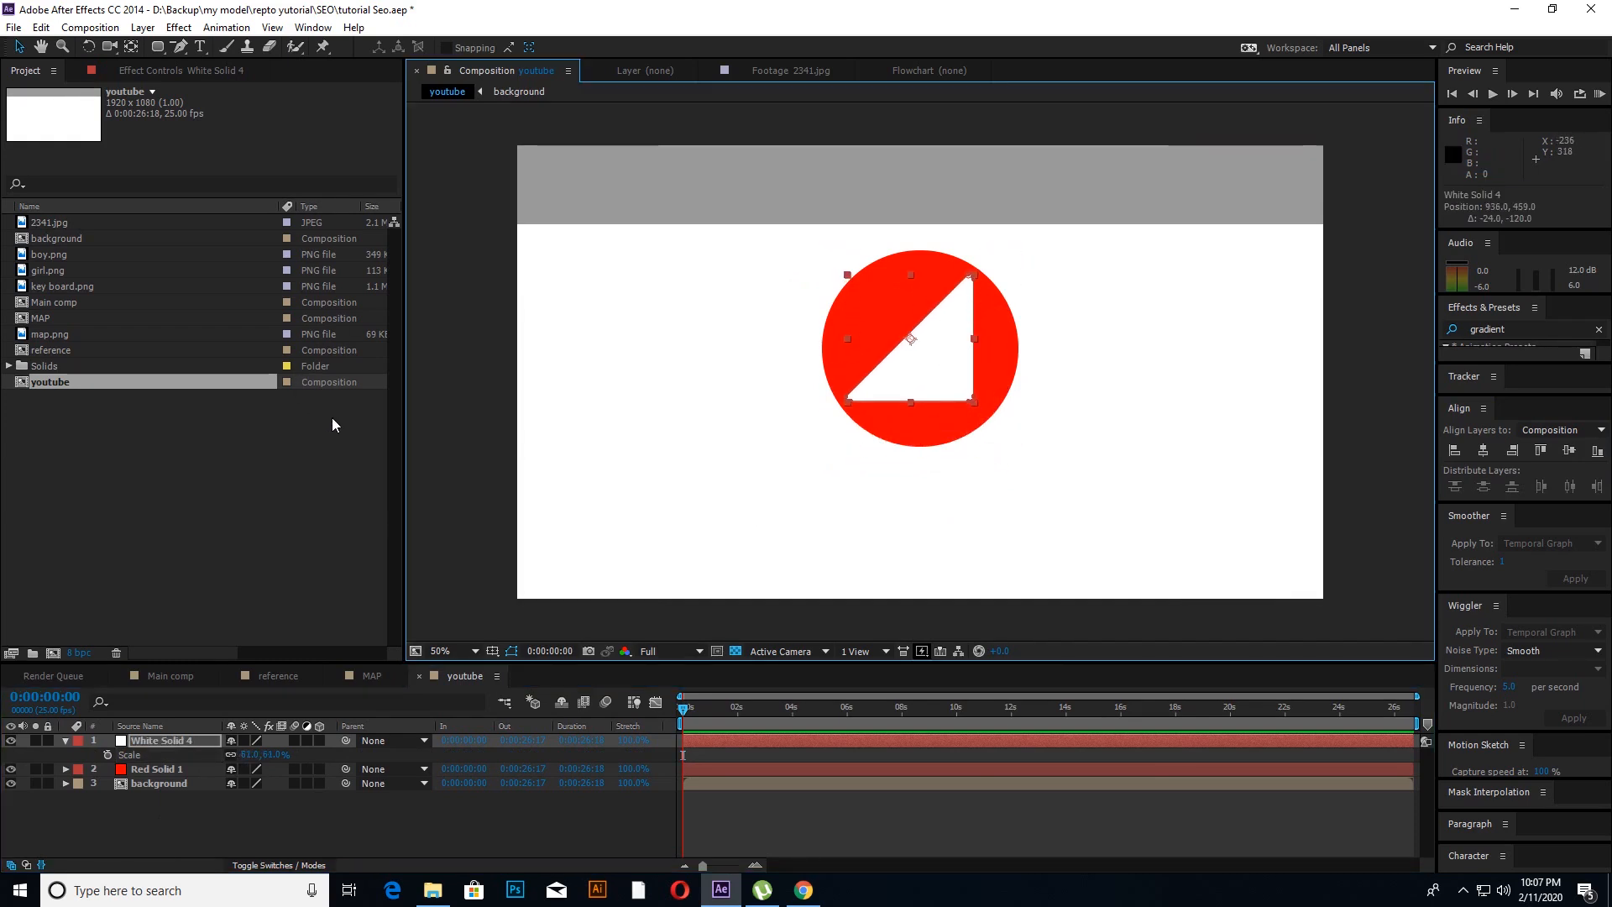
Step: Rotate the white triangle to -45° and reposition it inside the red circle at about 906, 481 as a play symbol
key("r")
left_click_drag(247, 754, 249, 761)
left_click(249, 761)
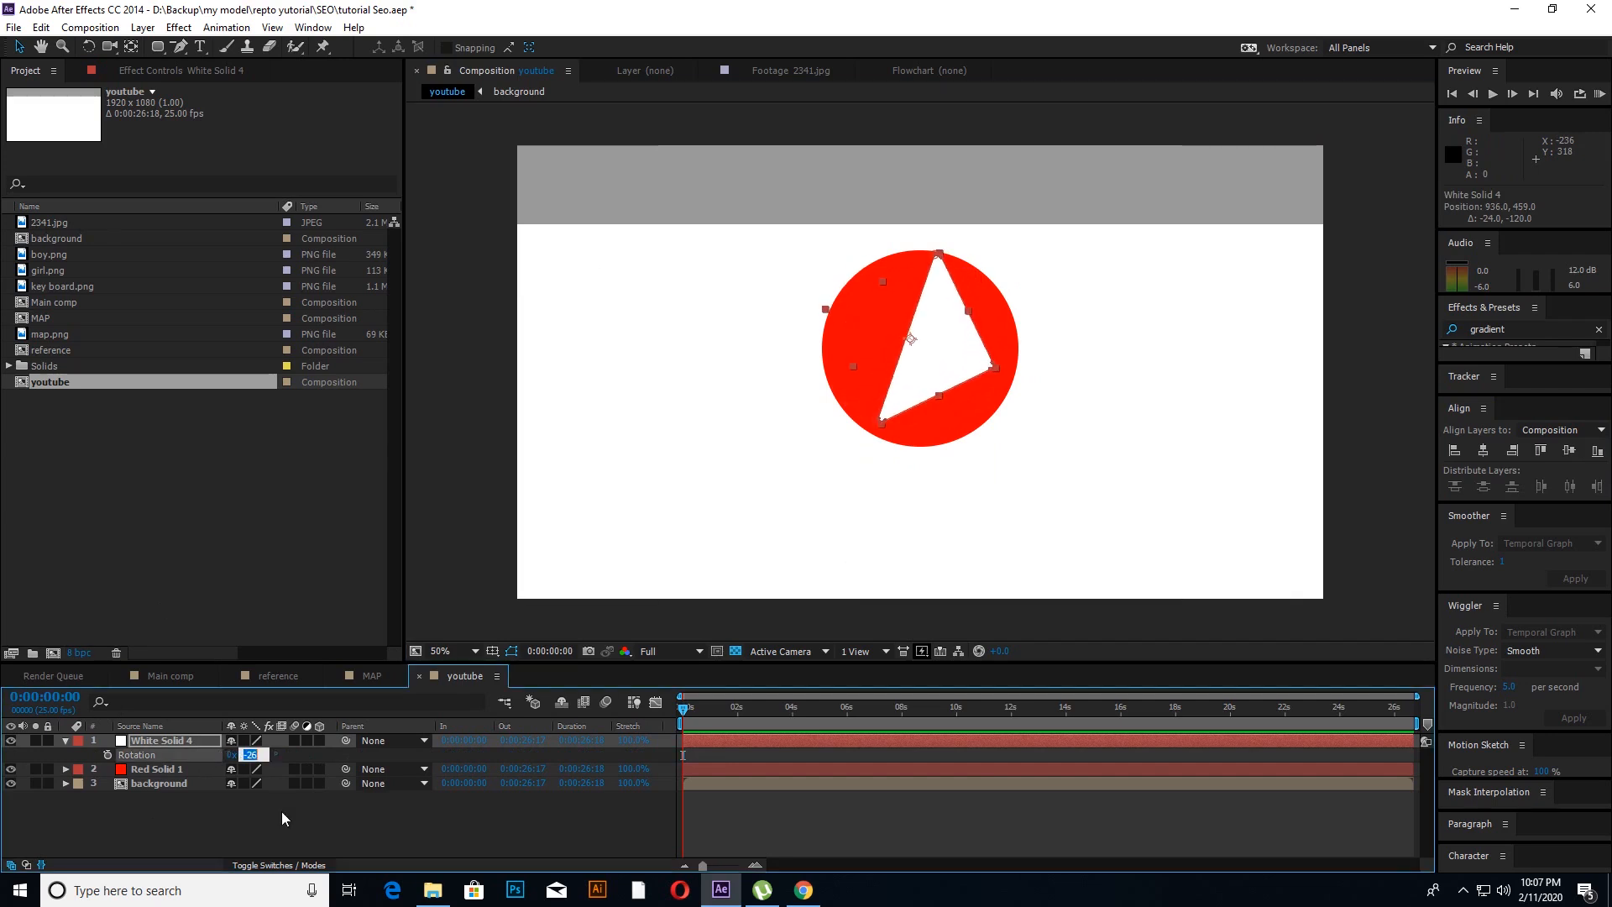
type("-45")
key("Return")
left_click_drag(923, 338, 913, 344)
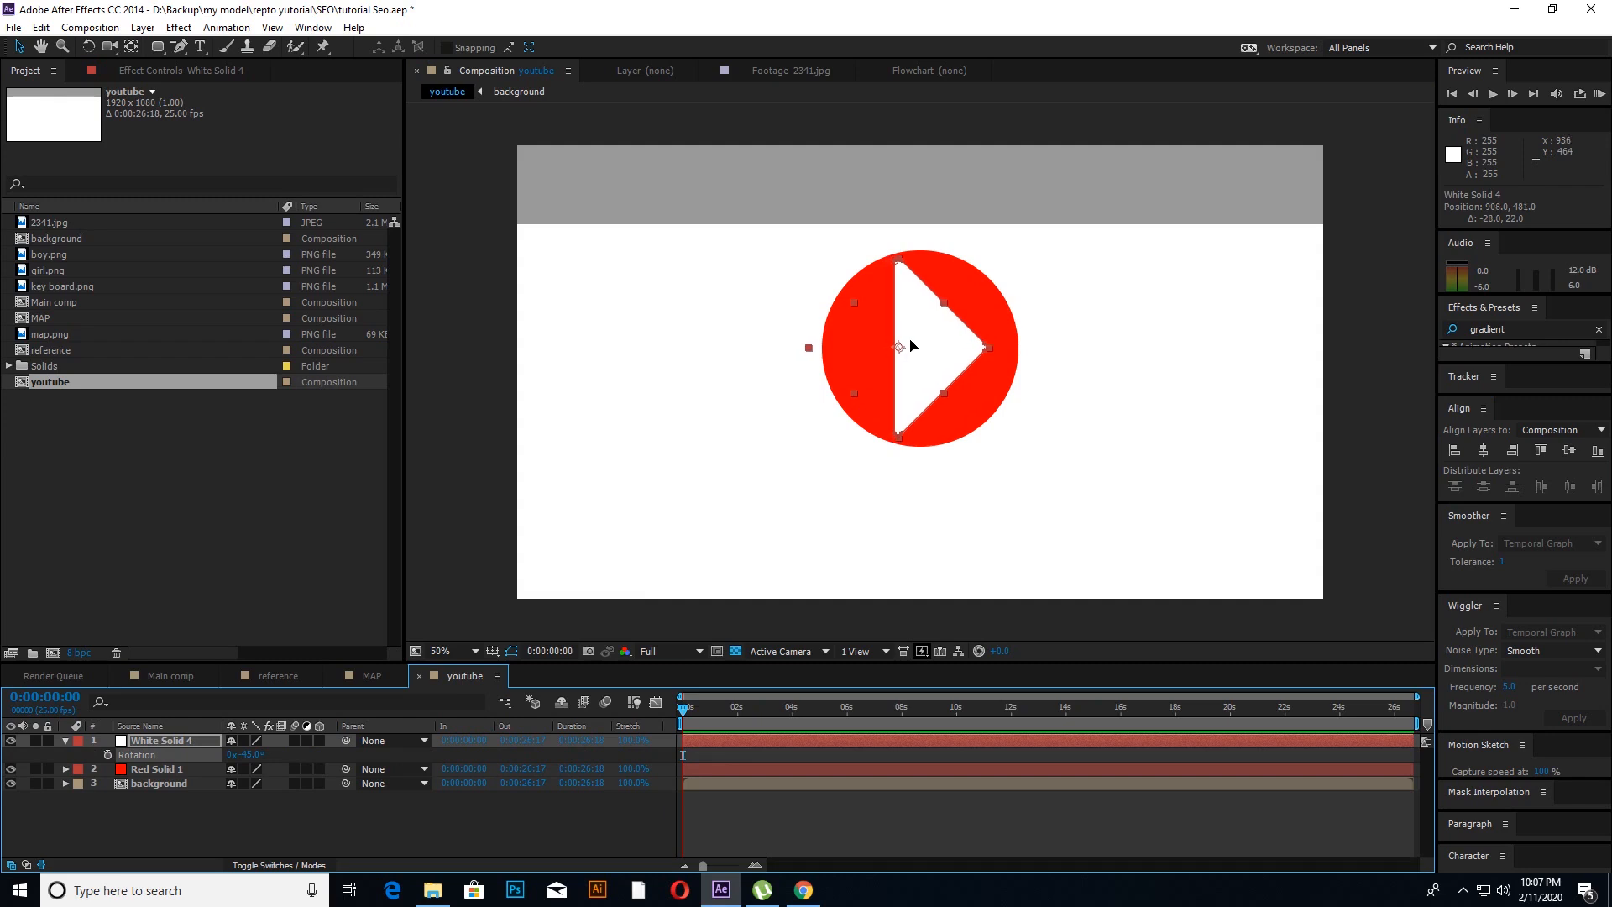
left_click(65, 741)
left_click(129, 806)
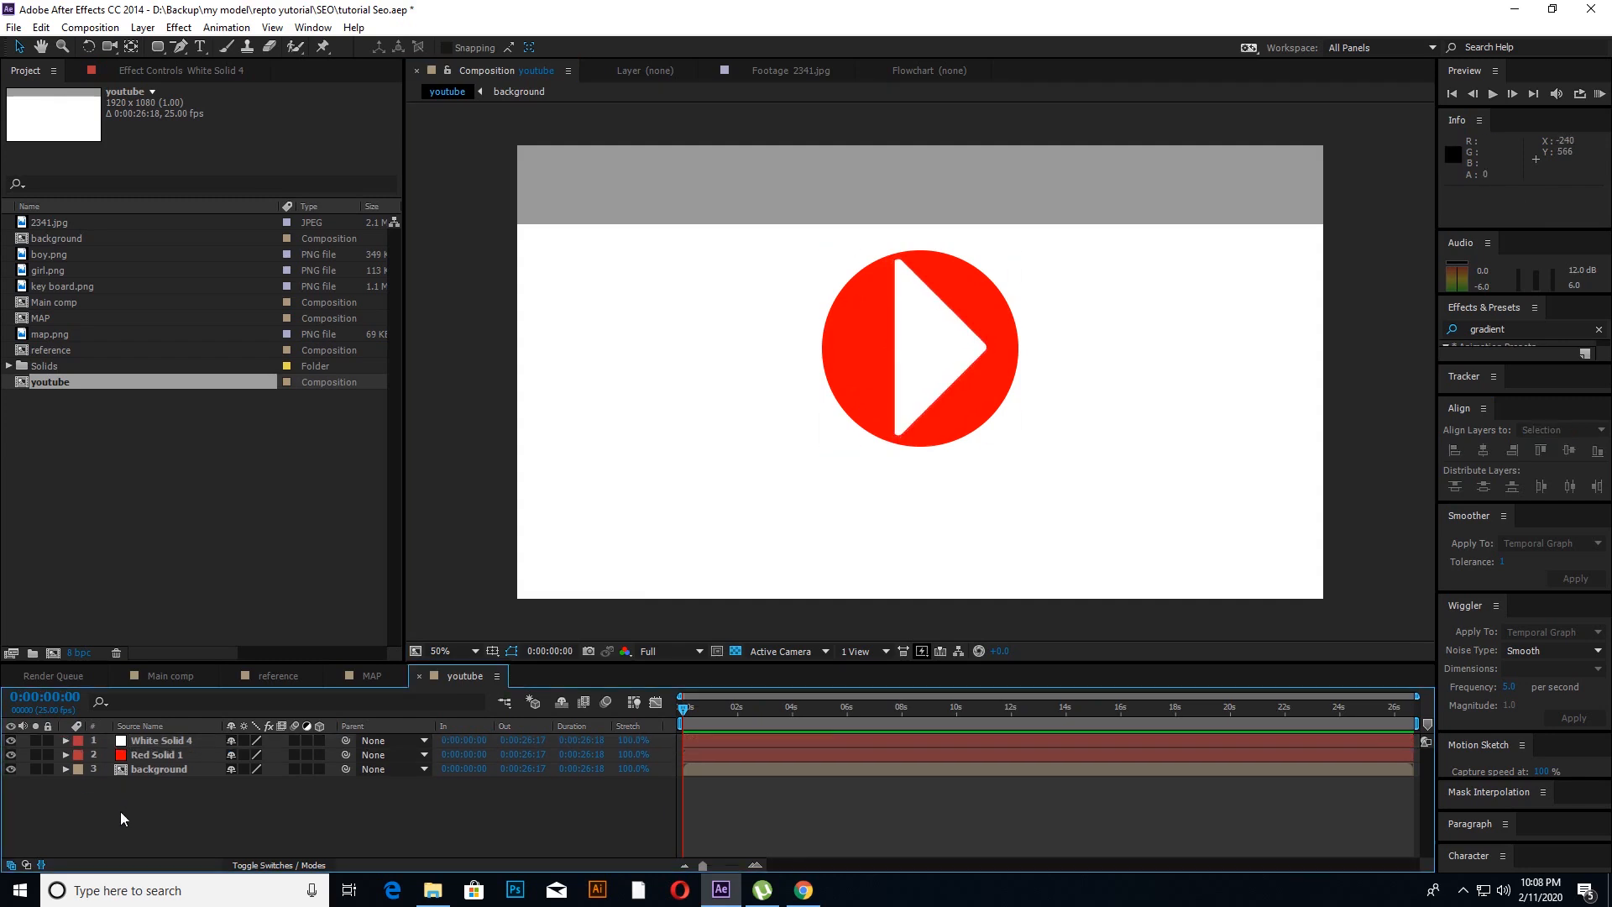
Step: Save the project and add a second full-frame bright red solid above the play symbol layers
key("ctrl+s")
right_click(121, 812)
left_click(90, 805)
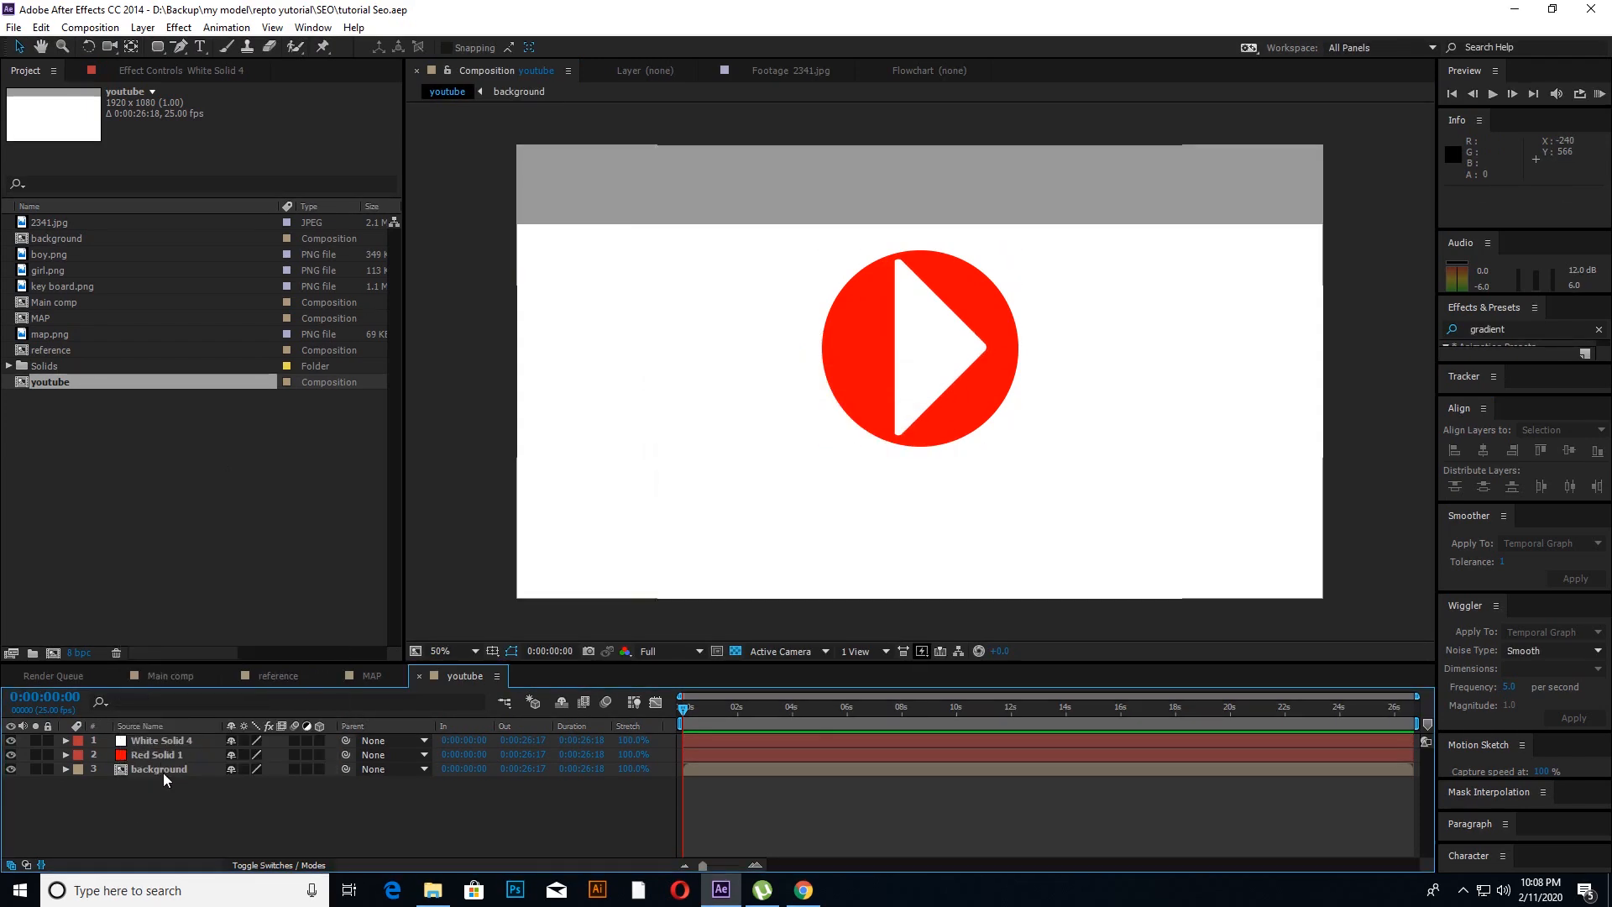
right_click(115, 807)
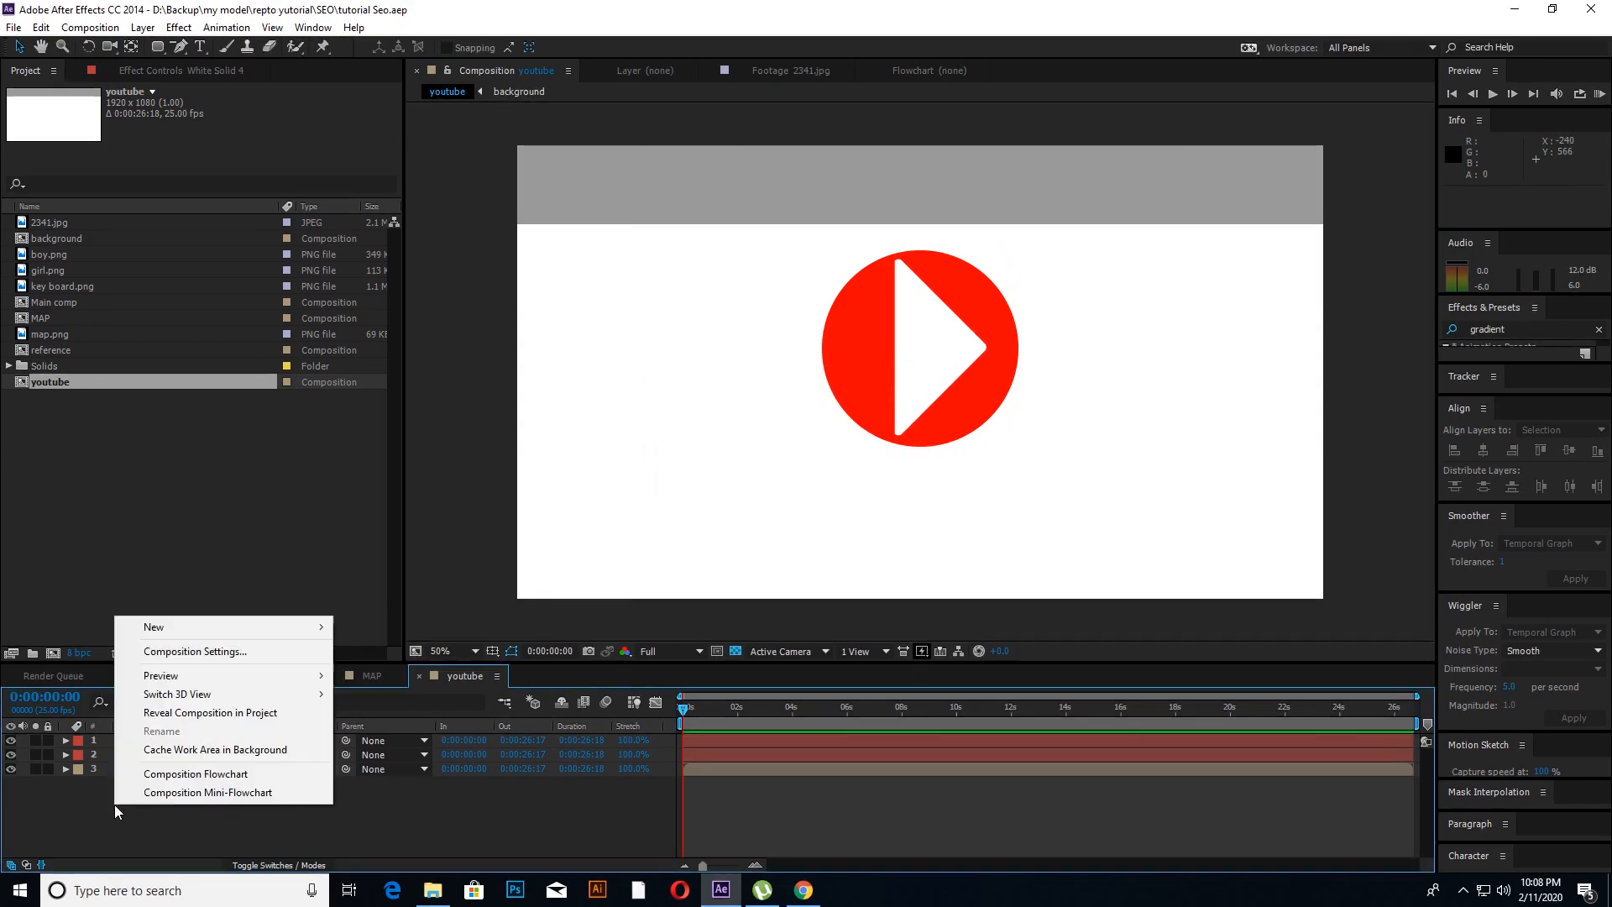
mouse_move(171, 630)
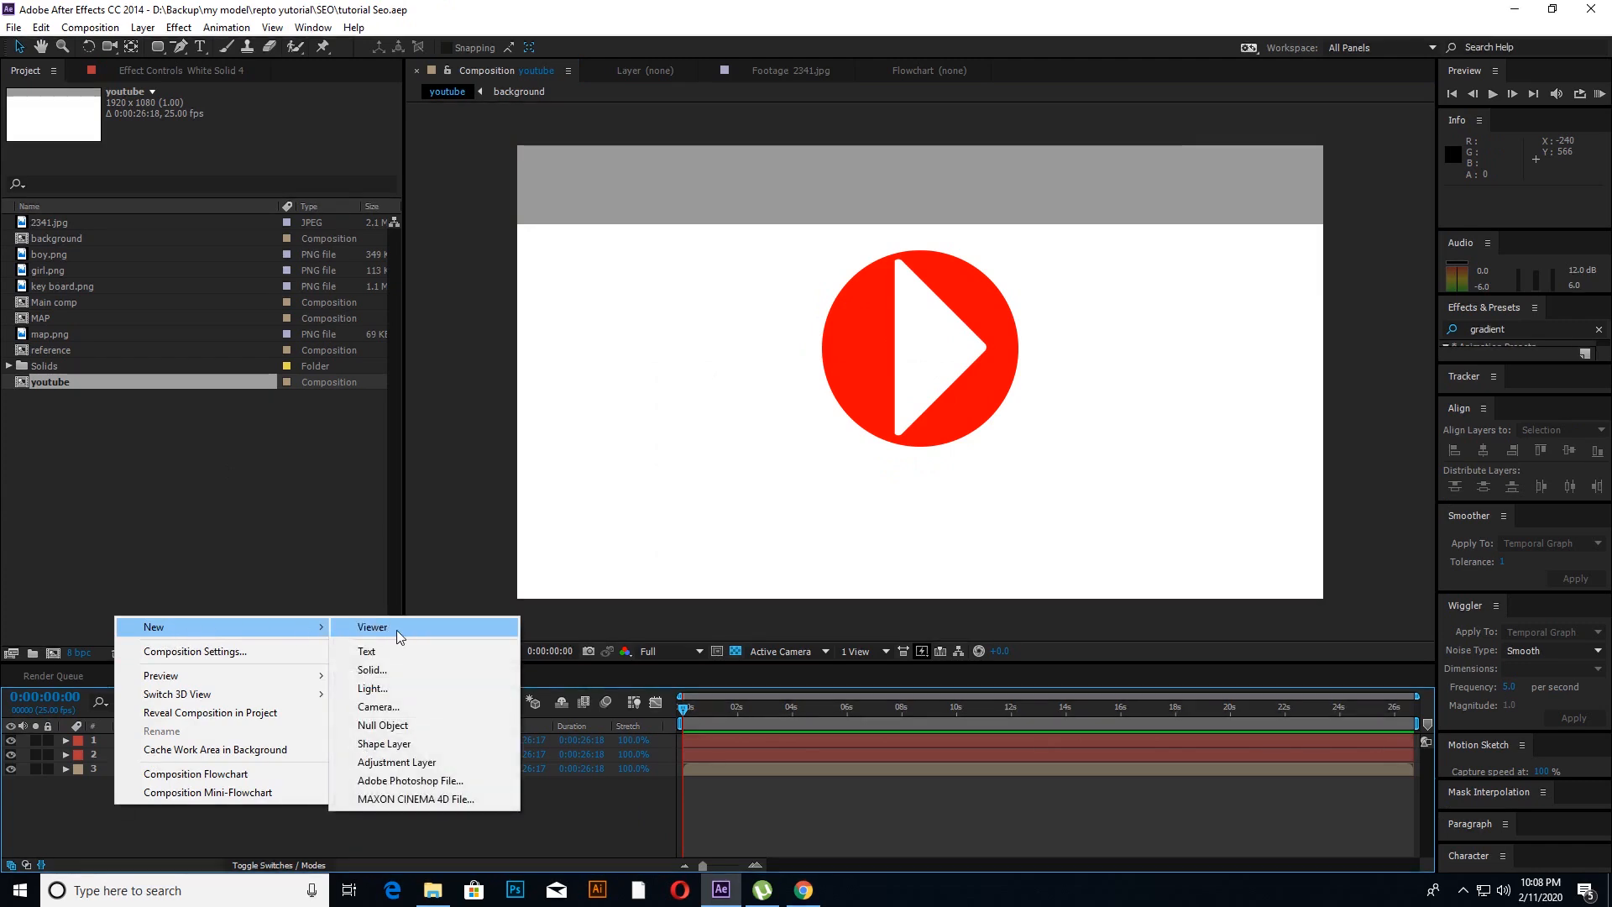
left_click(373, 669)
left_click(808, 549)
left_click_drag(576, 515, 902, 245)
left_click(821, 370)
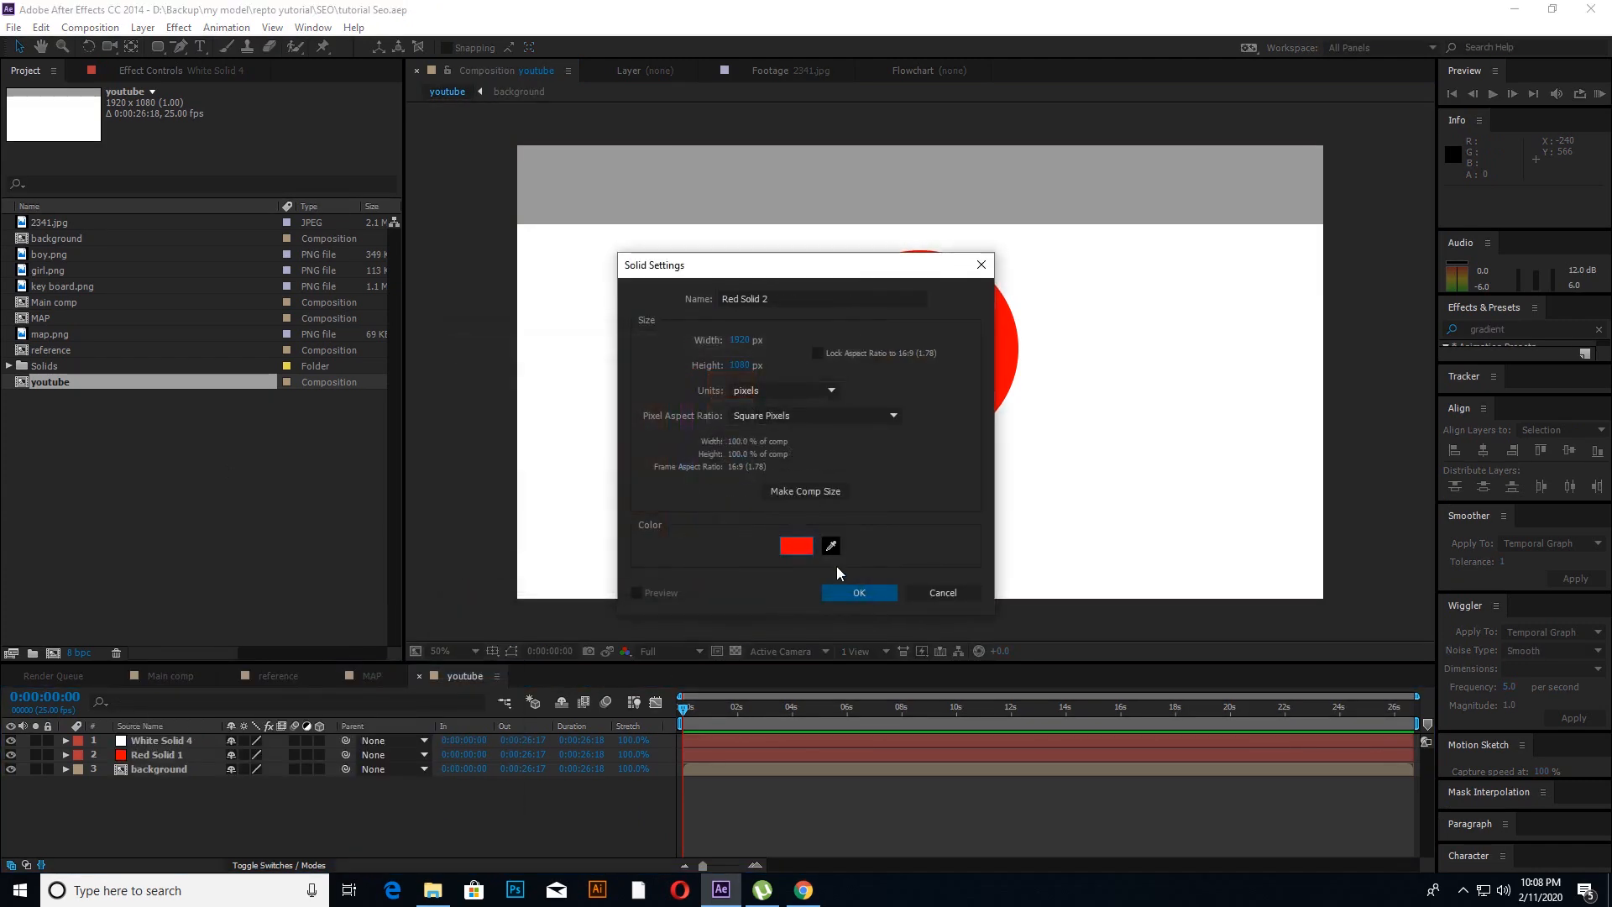
left_click(848, 592)
Step: Mask the new red solid to a horizontal rectangular bar about 1530 × 150 px below the play button
left_click_drag(157, 47, 225, 47)
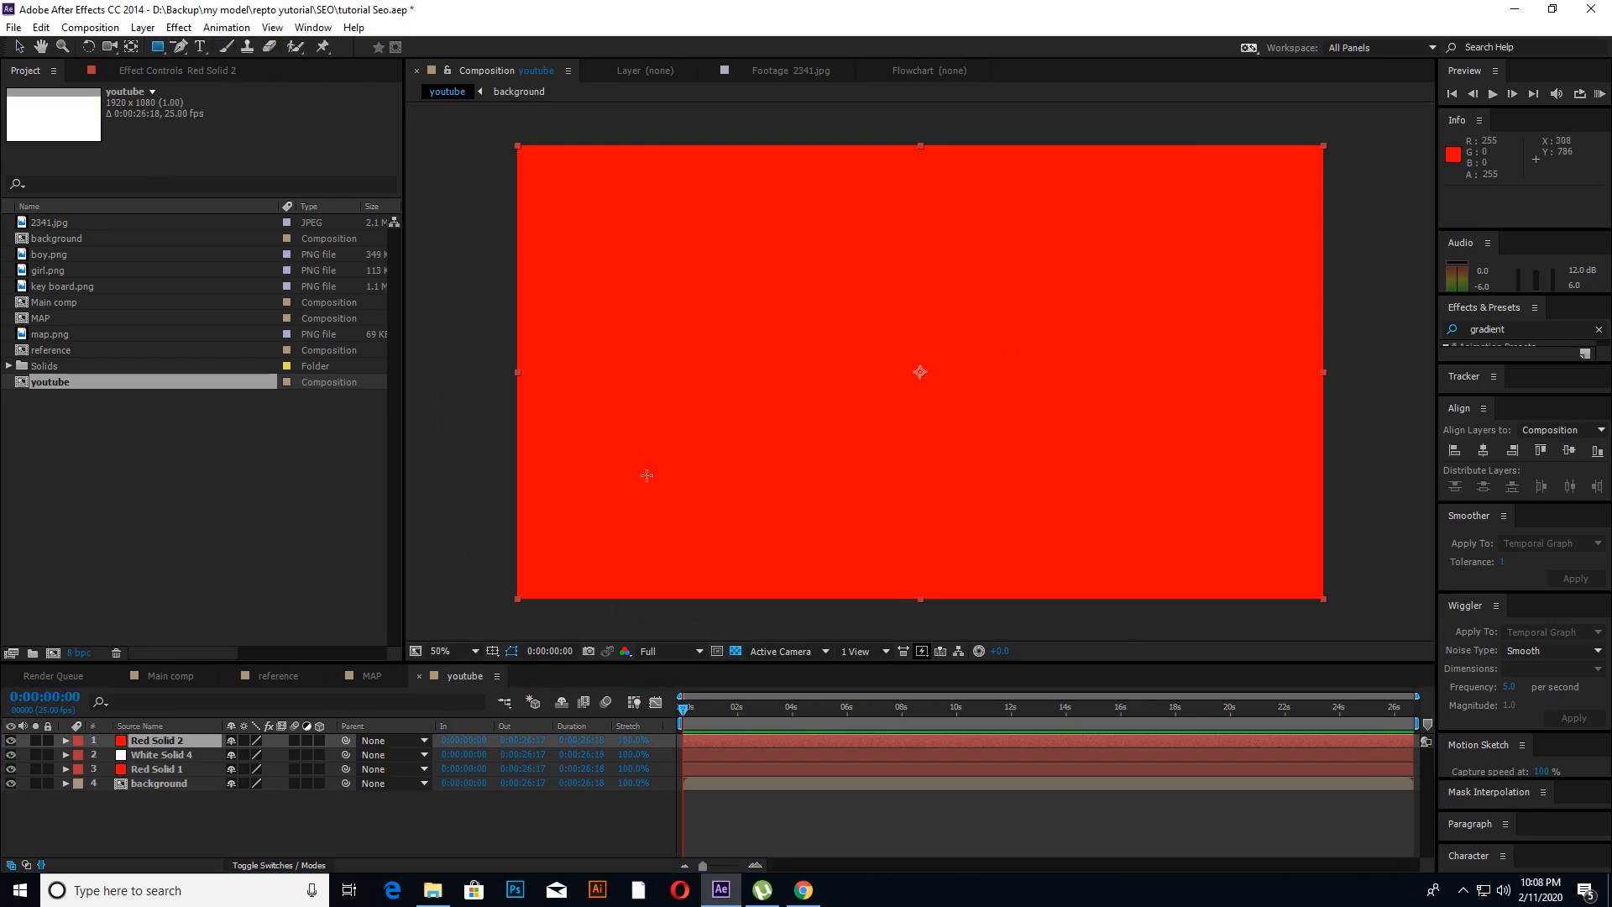
left_click_drag(616, 471, 1258, 533)
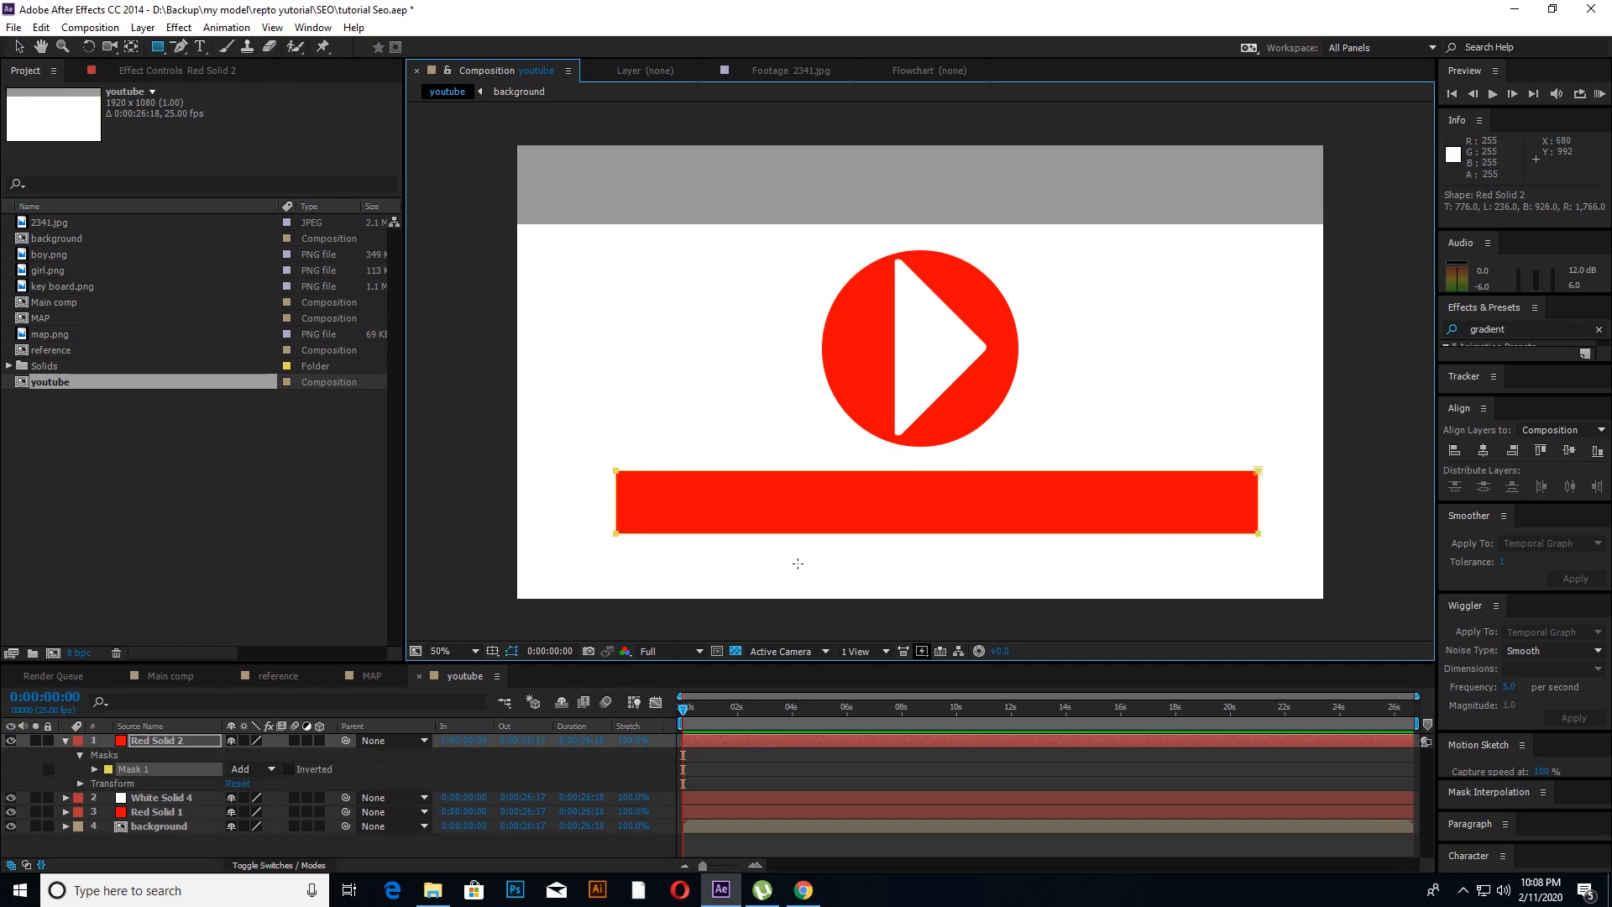
key("v")
left_click(67, 740)
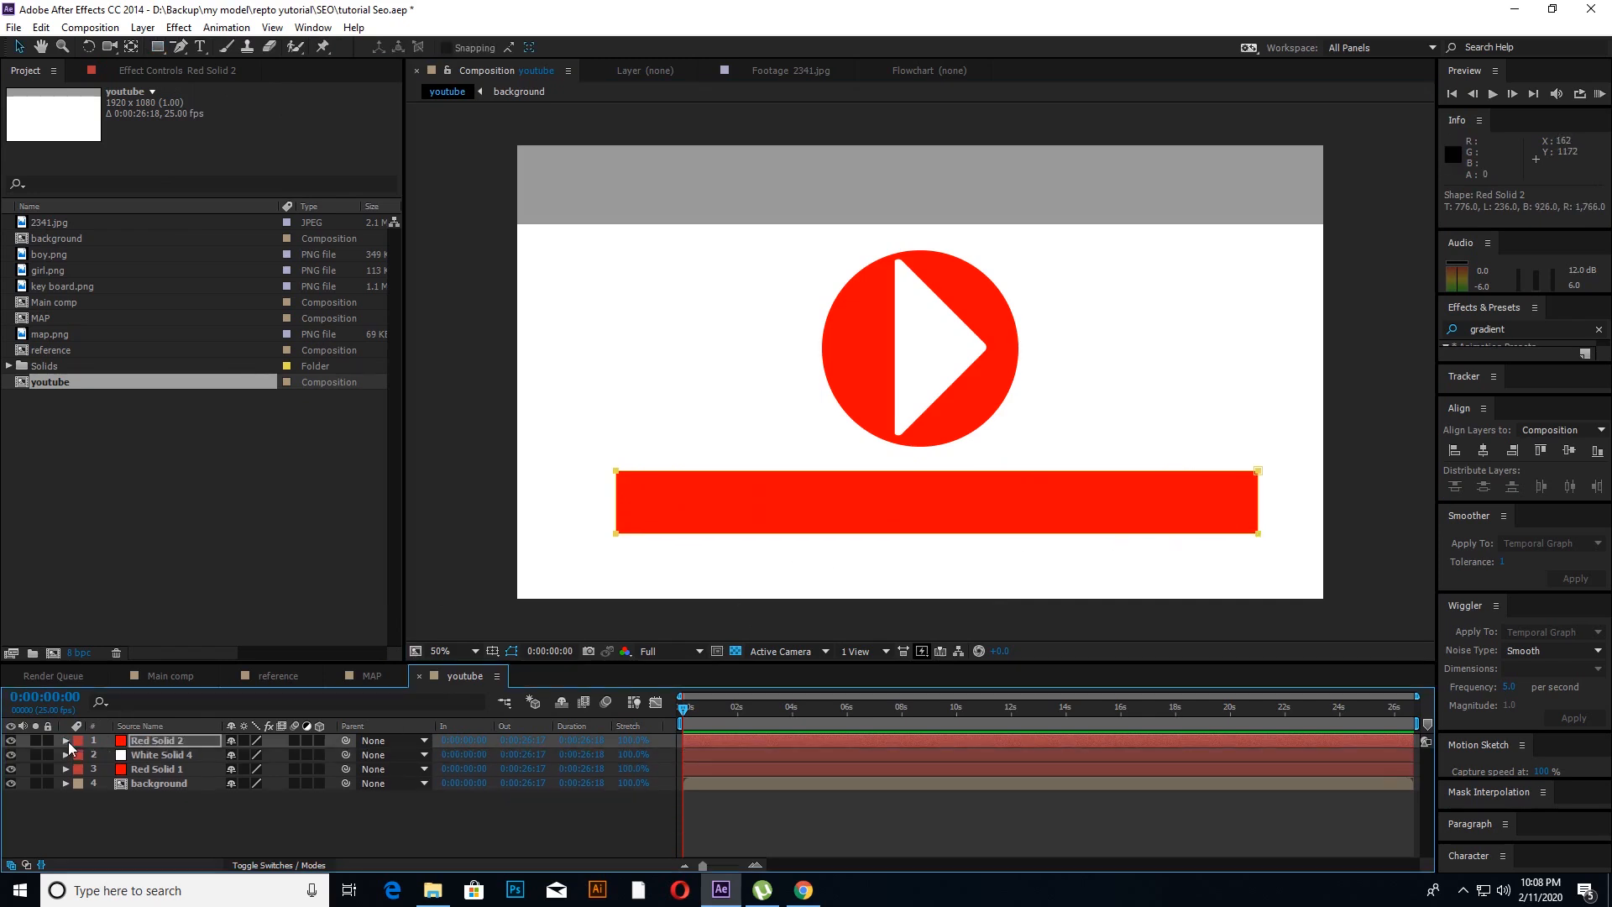
left_click(117, 799)
Step: Duplicate the red bar layer and recolour the copy as a new gray solid with colour 868686
left_click(142, 742)
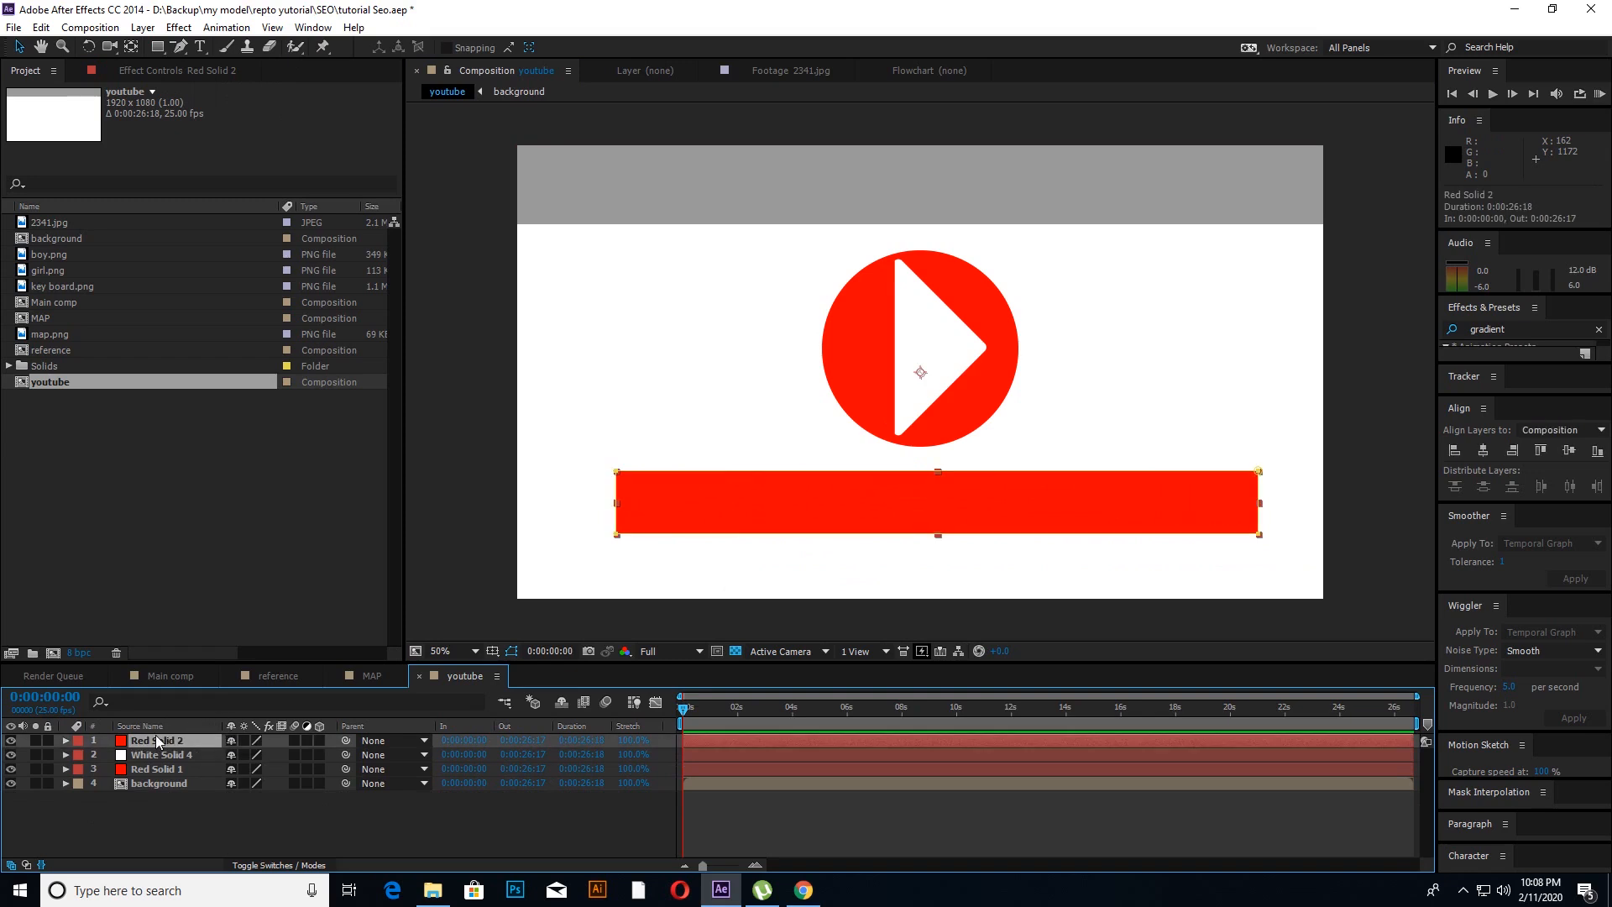
key("ctrl+d")
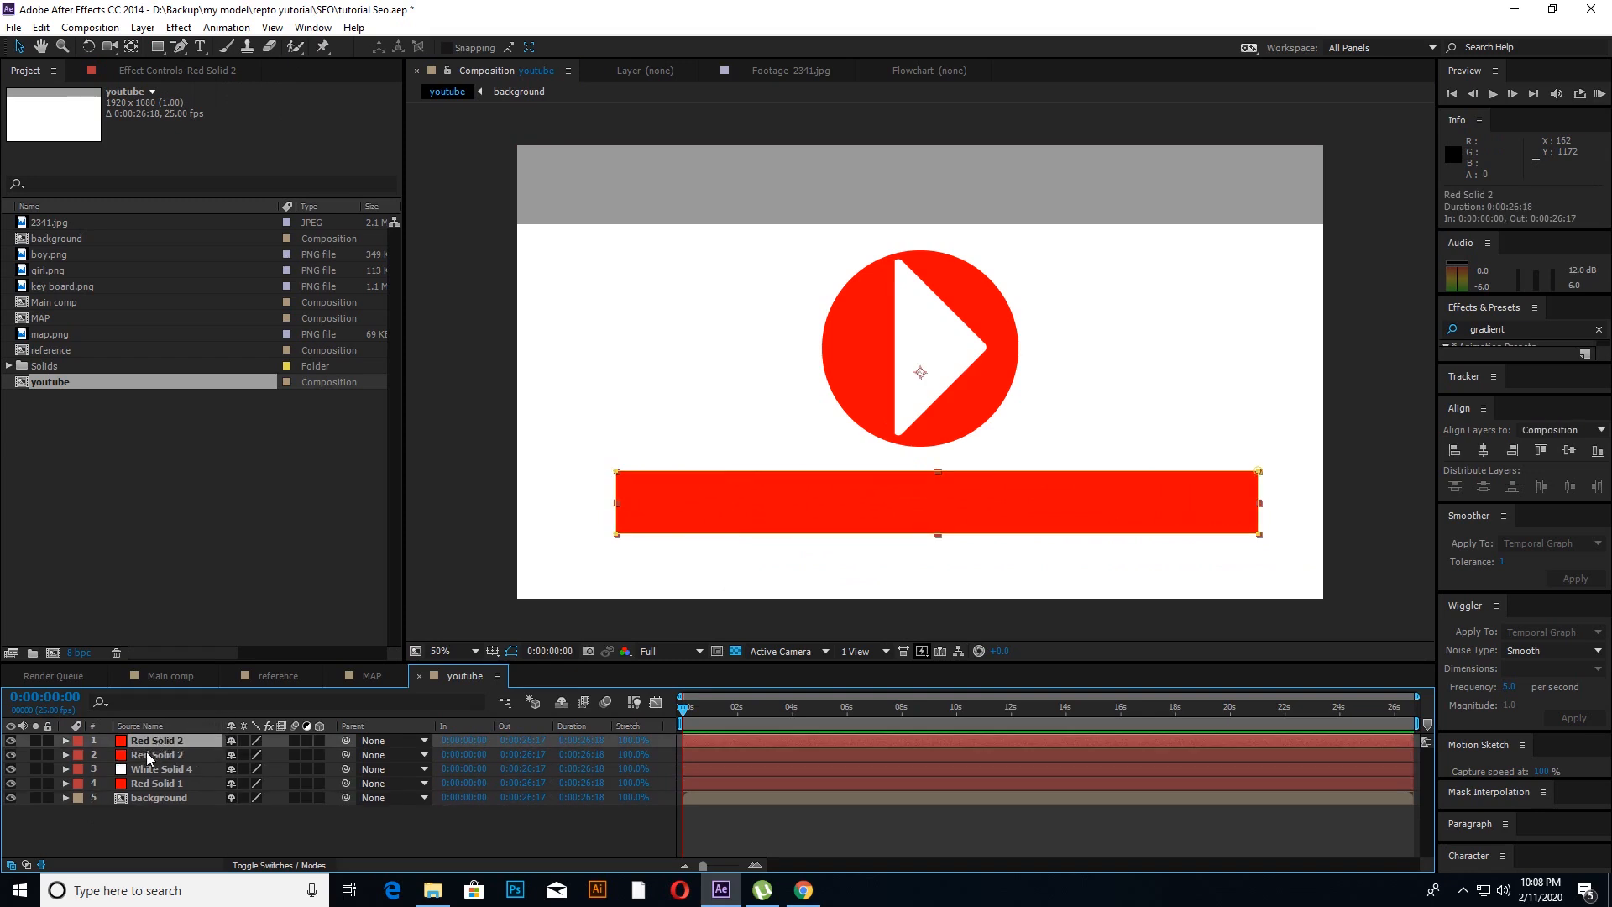
left_click(143, 27)
left_click(164, 65)
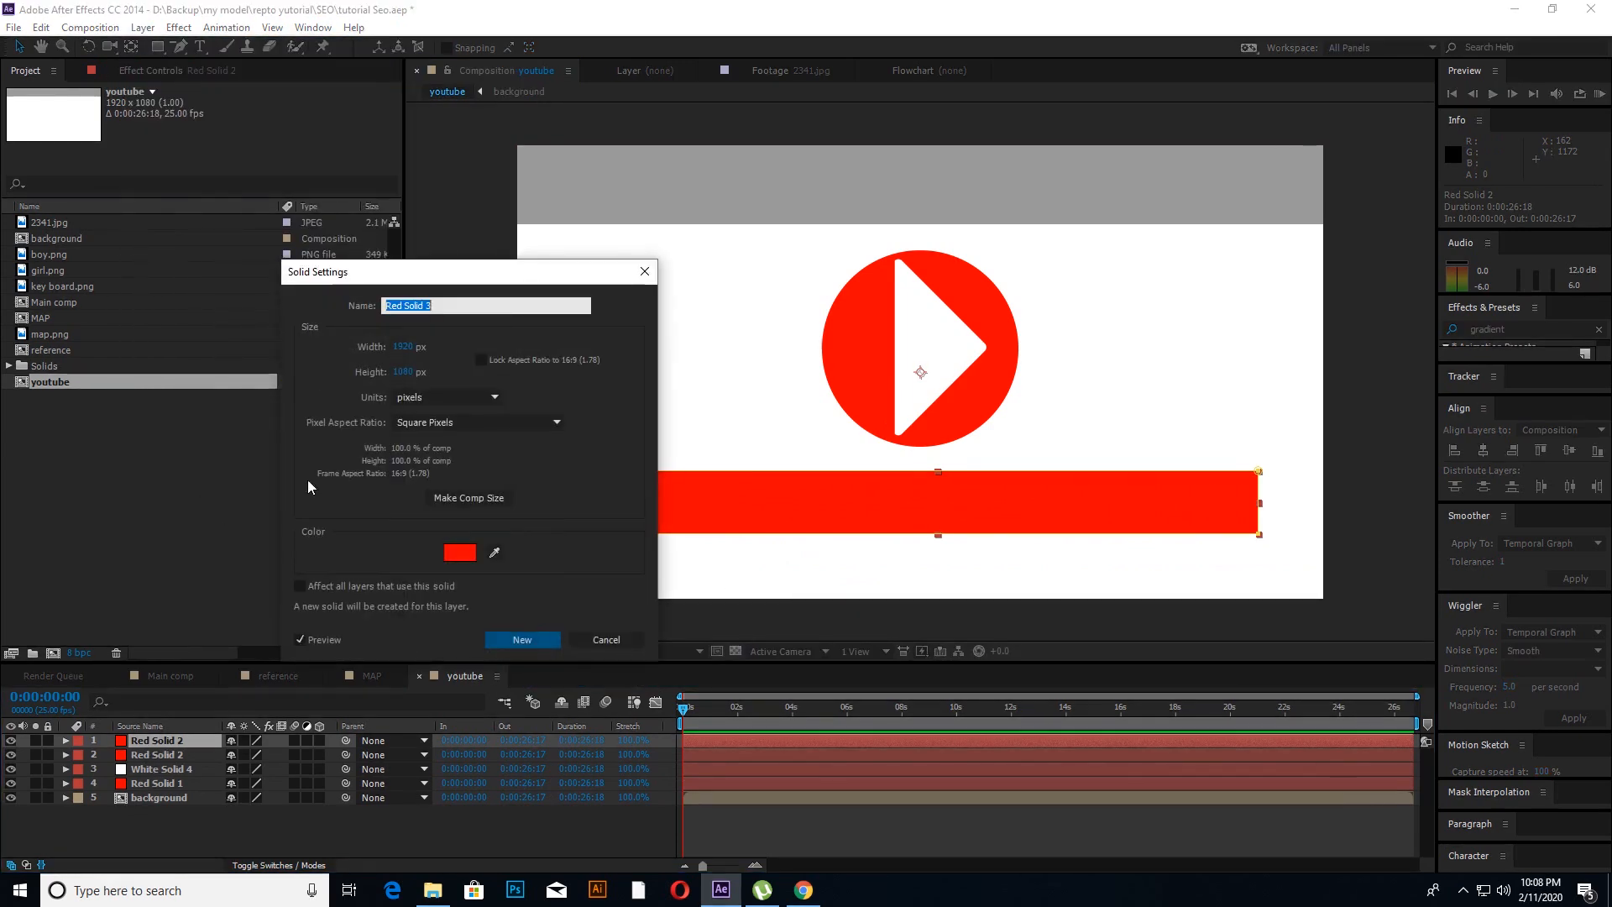
left_click(459, 551)
left_click(455, 516)
left_click_drag(396, 534, 335, 472)
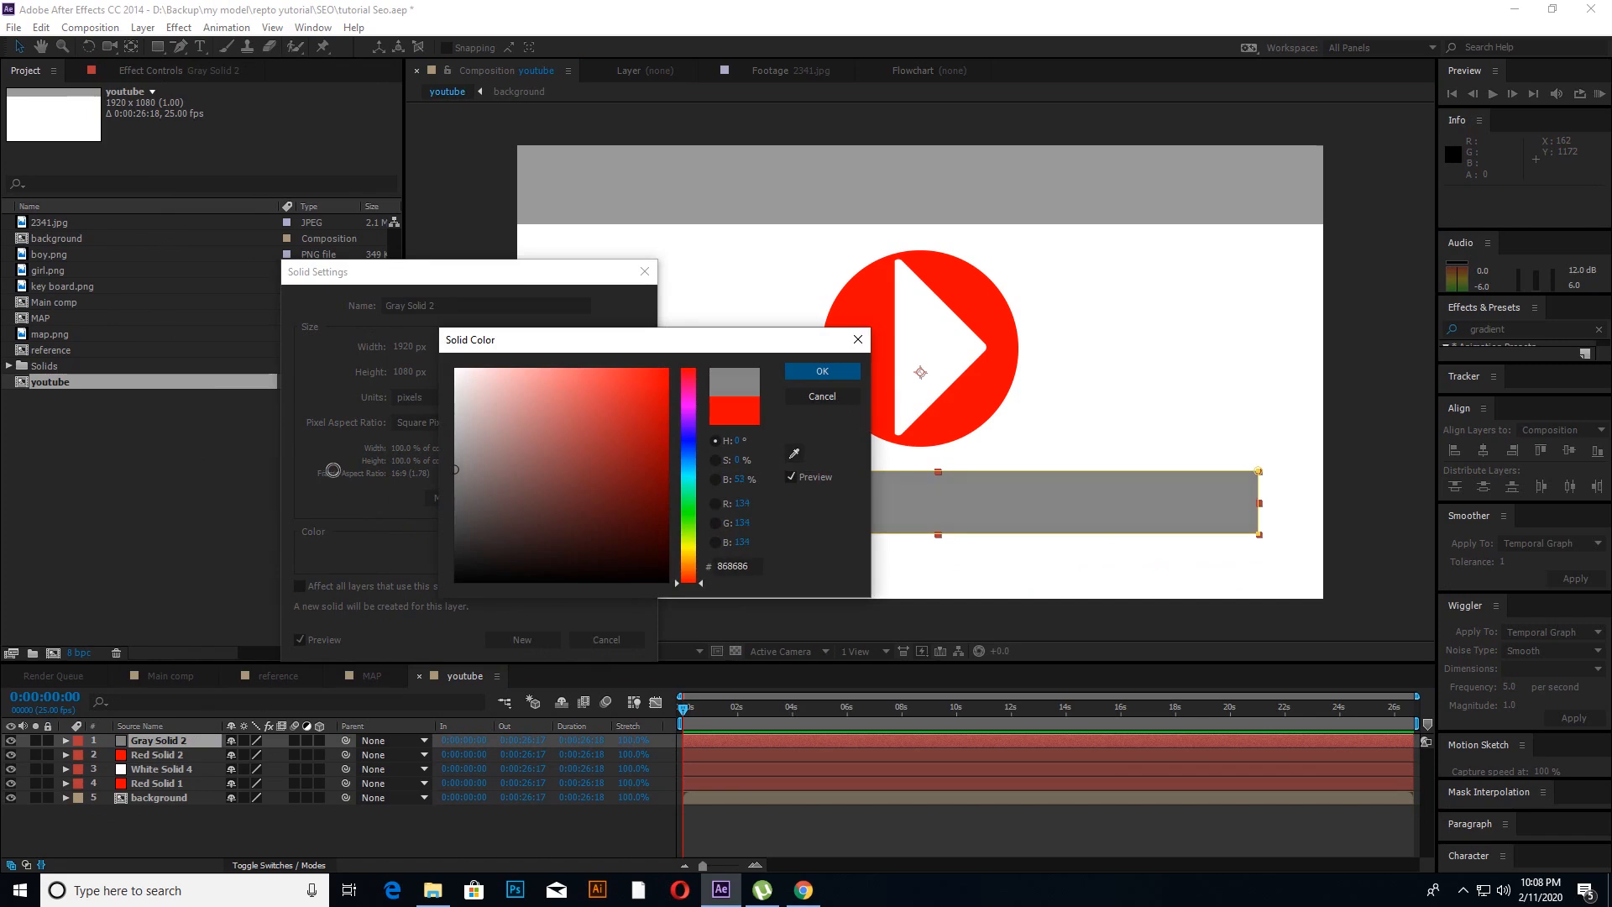
left_click(815, 371)
left_click(516, 640)
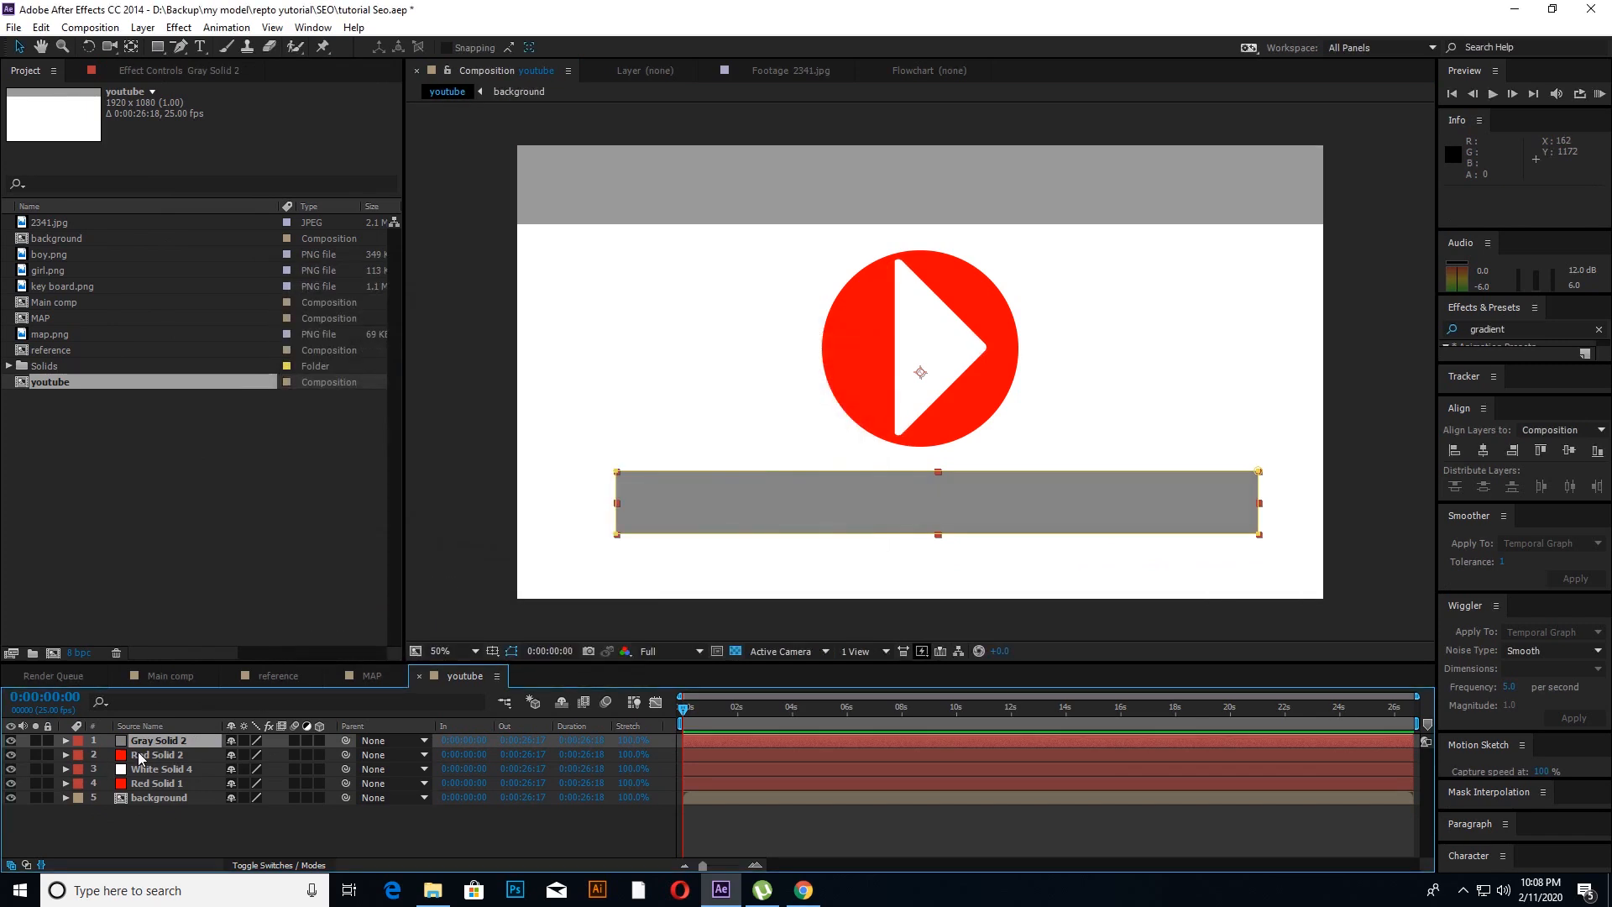
Step: Move the red bar layer above the gray bar and apply the Linear Wipe transition preset to it
left_click(140, 755)
left_click_drag(143, 760, 152, 745)
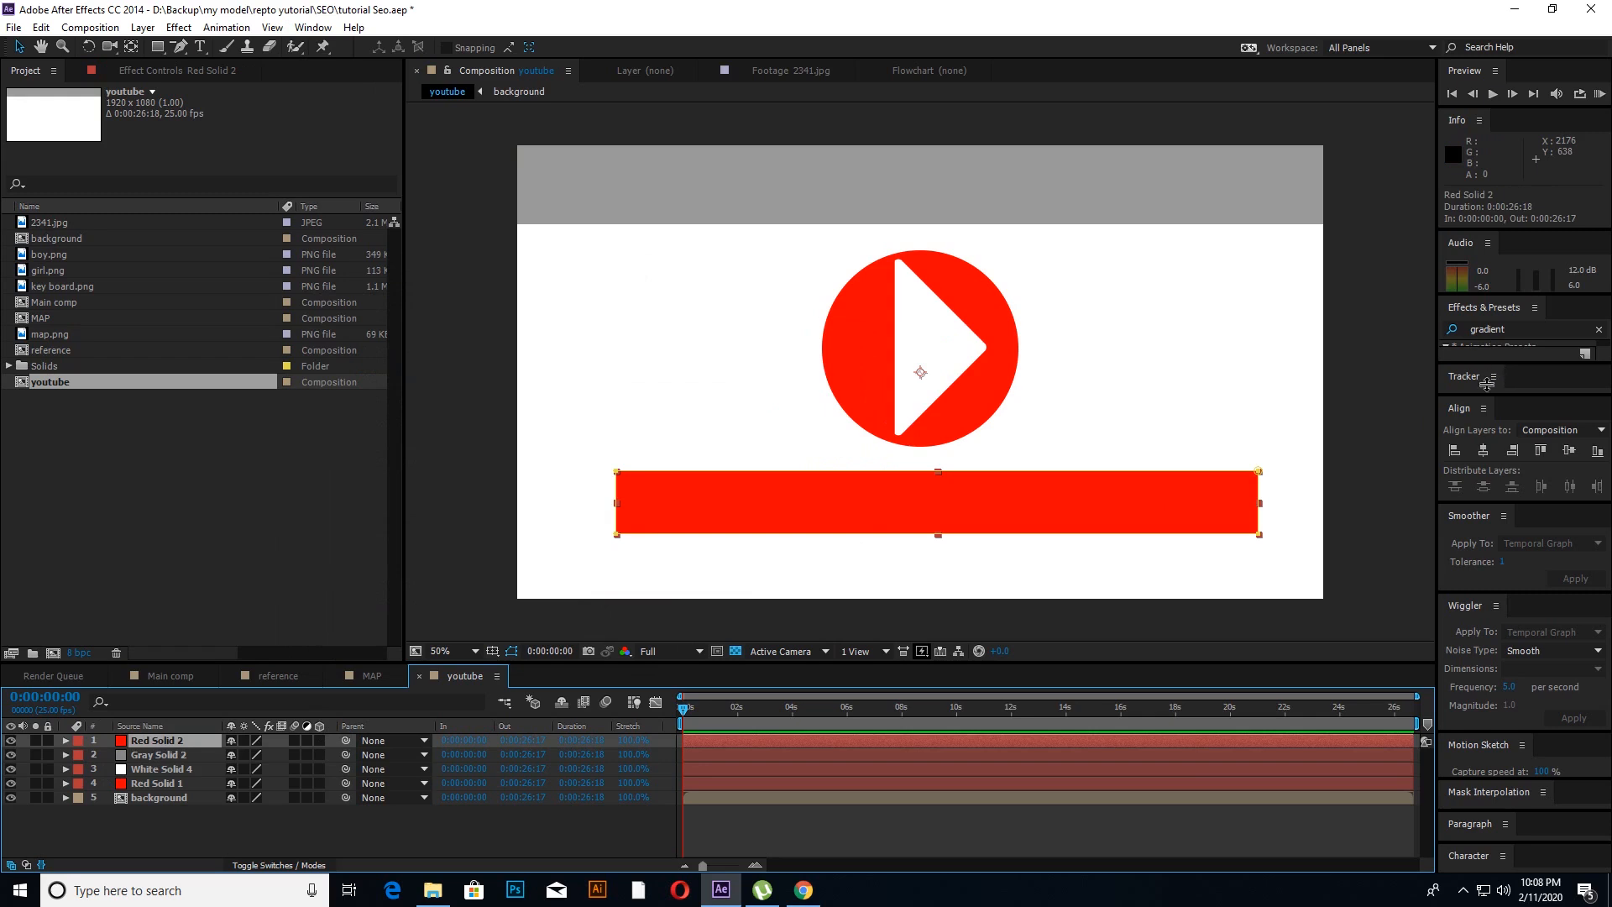
left_click_drag(1483, 361, 1484, 556)
left_click(1515, 332)
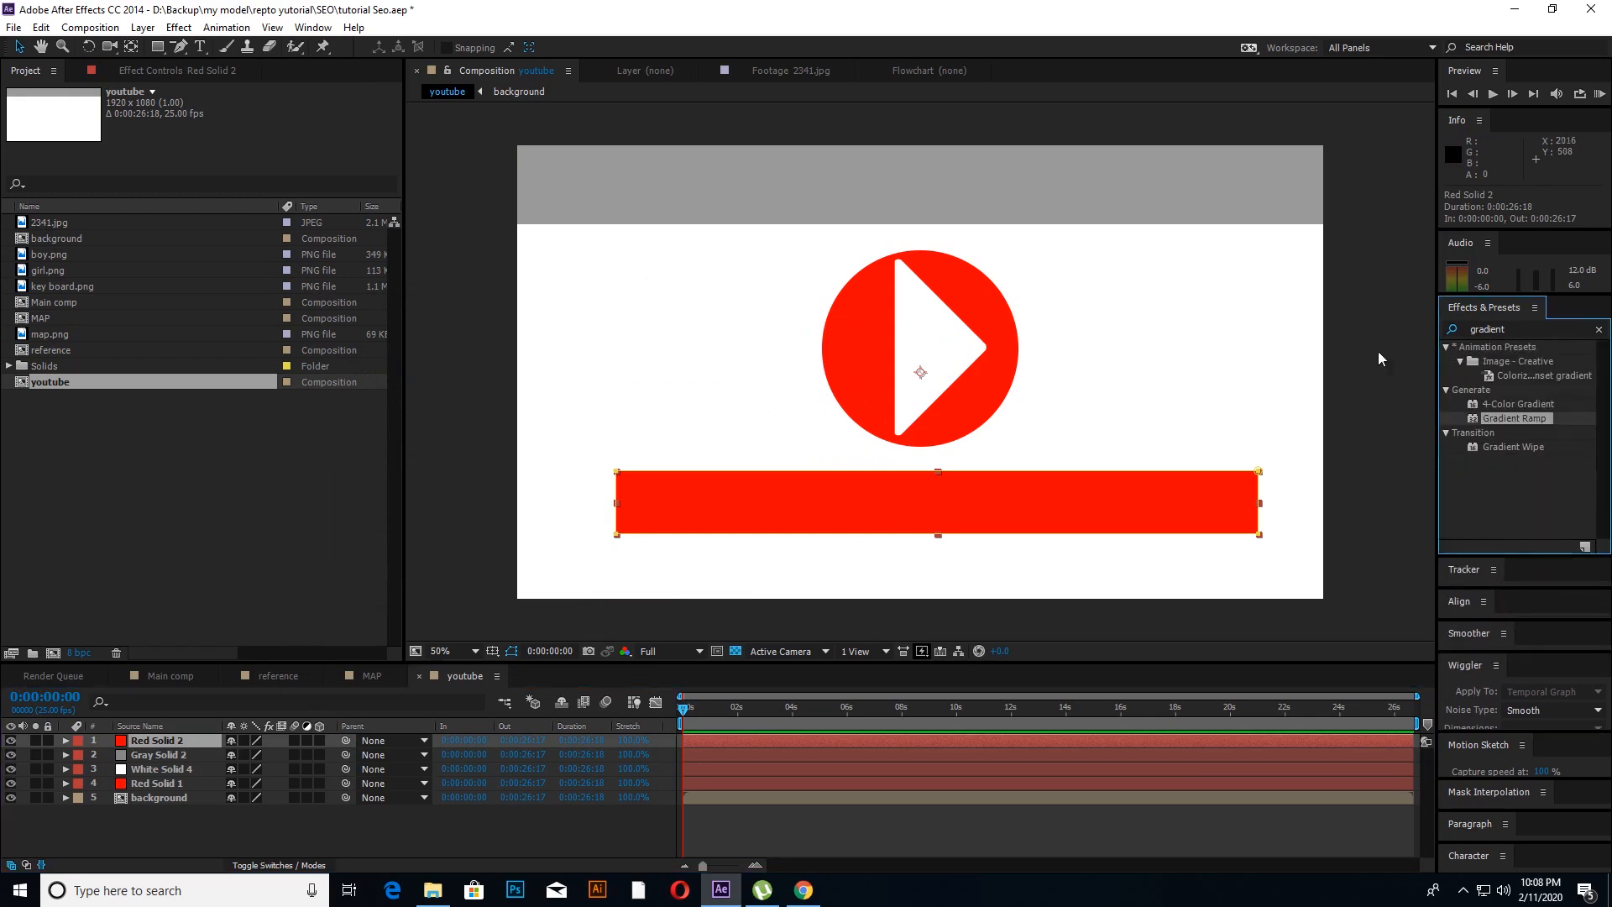
left_click_drag(1519, 327, 1464, 329)
type("l")
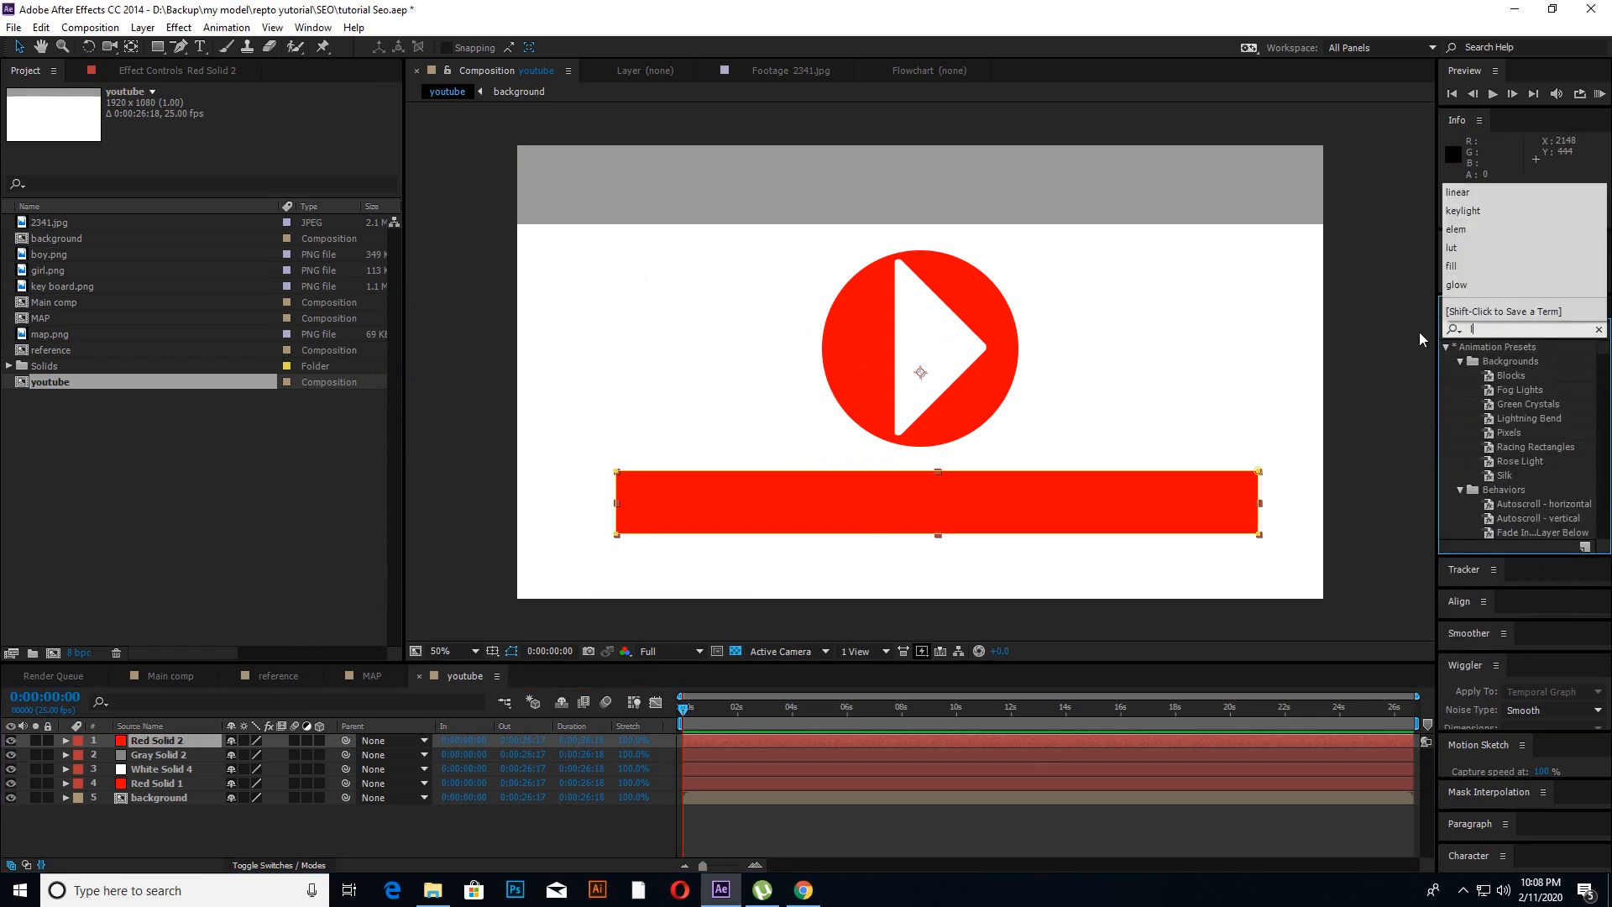
type("inear")
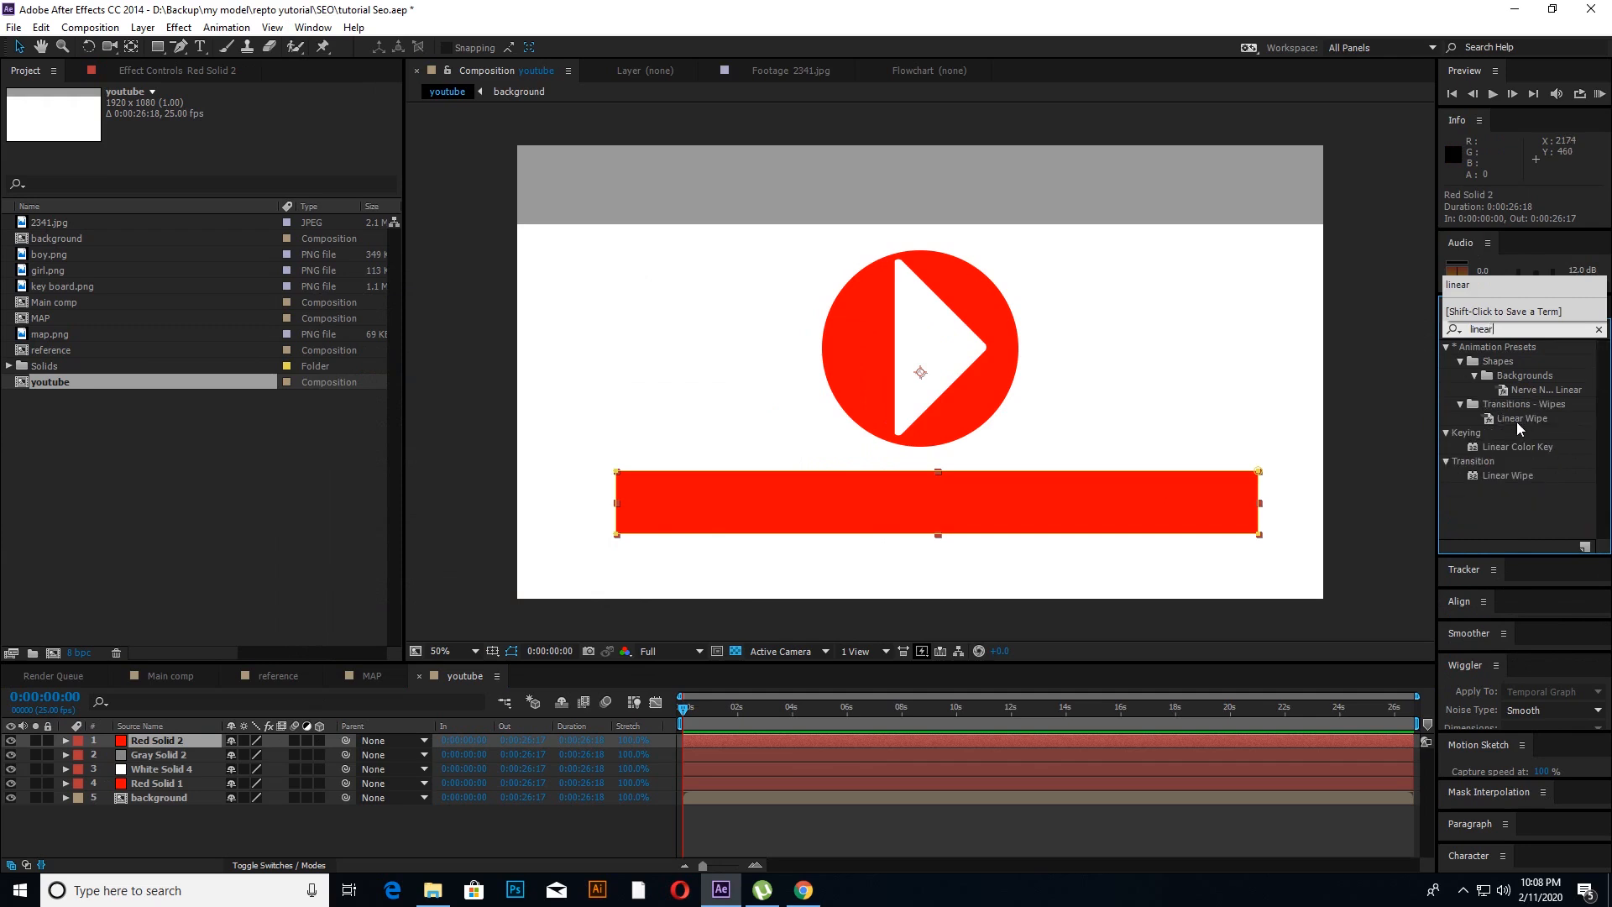
left_click_drag(1517, 422, 152, 746)
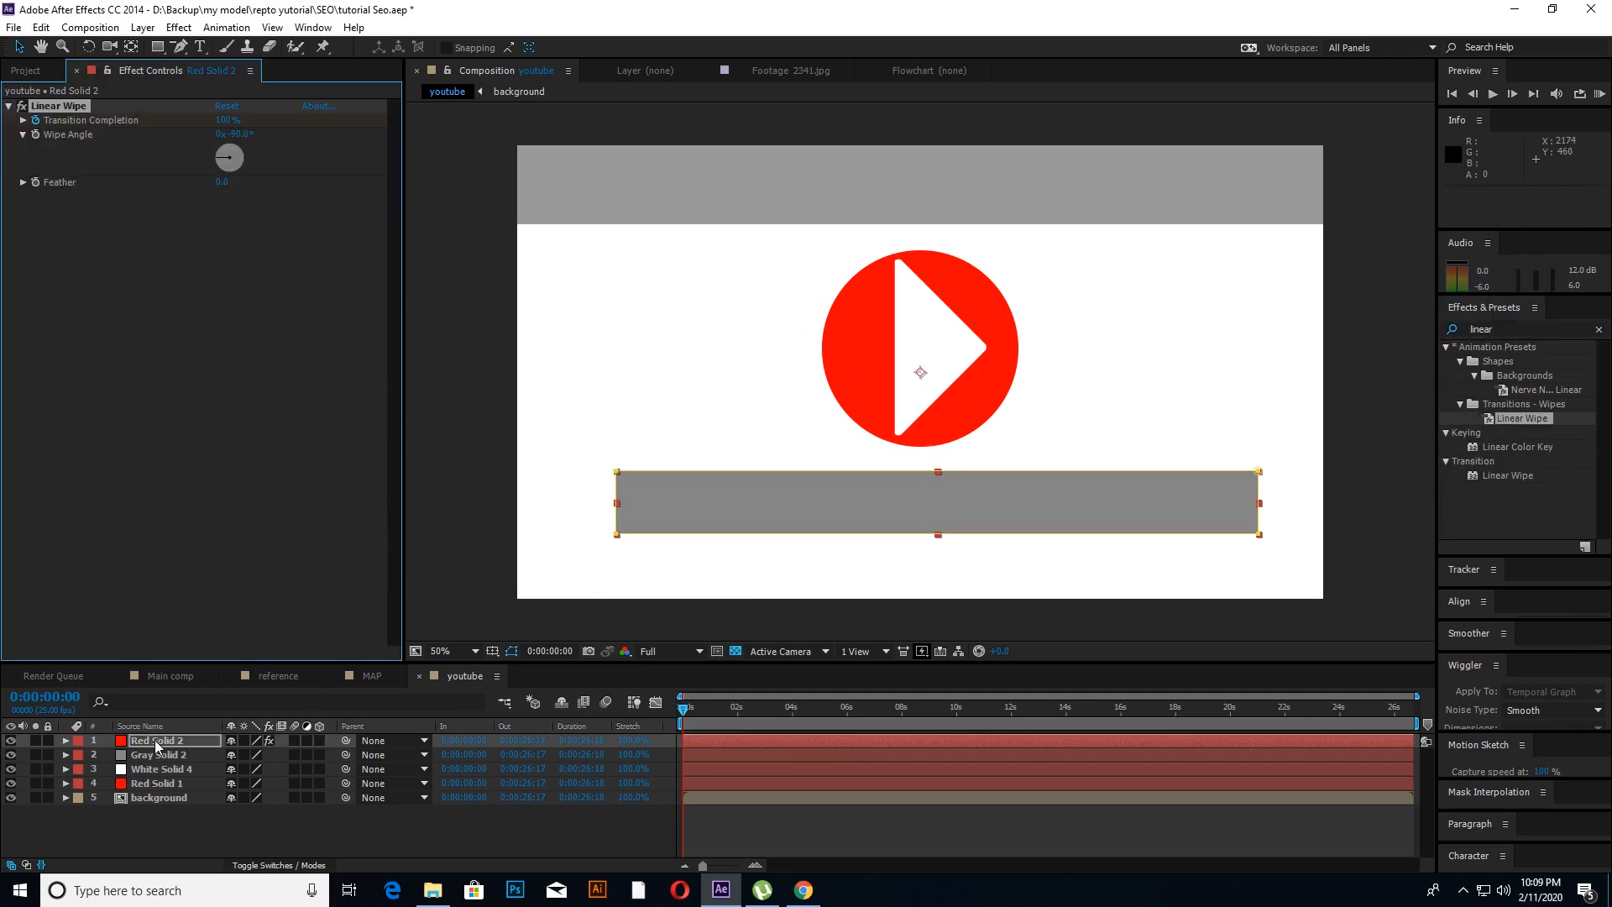
Step: Keyframe the red bar's Linear Wipe Transition Completion from 100% at the composition start to 0% at 0:00:08:02
mouse_move(221, 120)
left_mouse_down()
mouse_move(167, 120)
mouse_move(262, 120)
mouse_move(241, 139)
left_mouse_up()
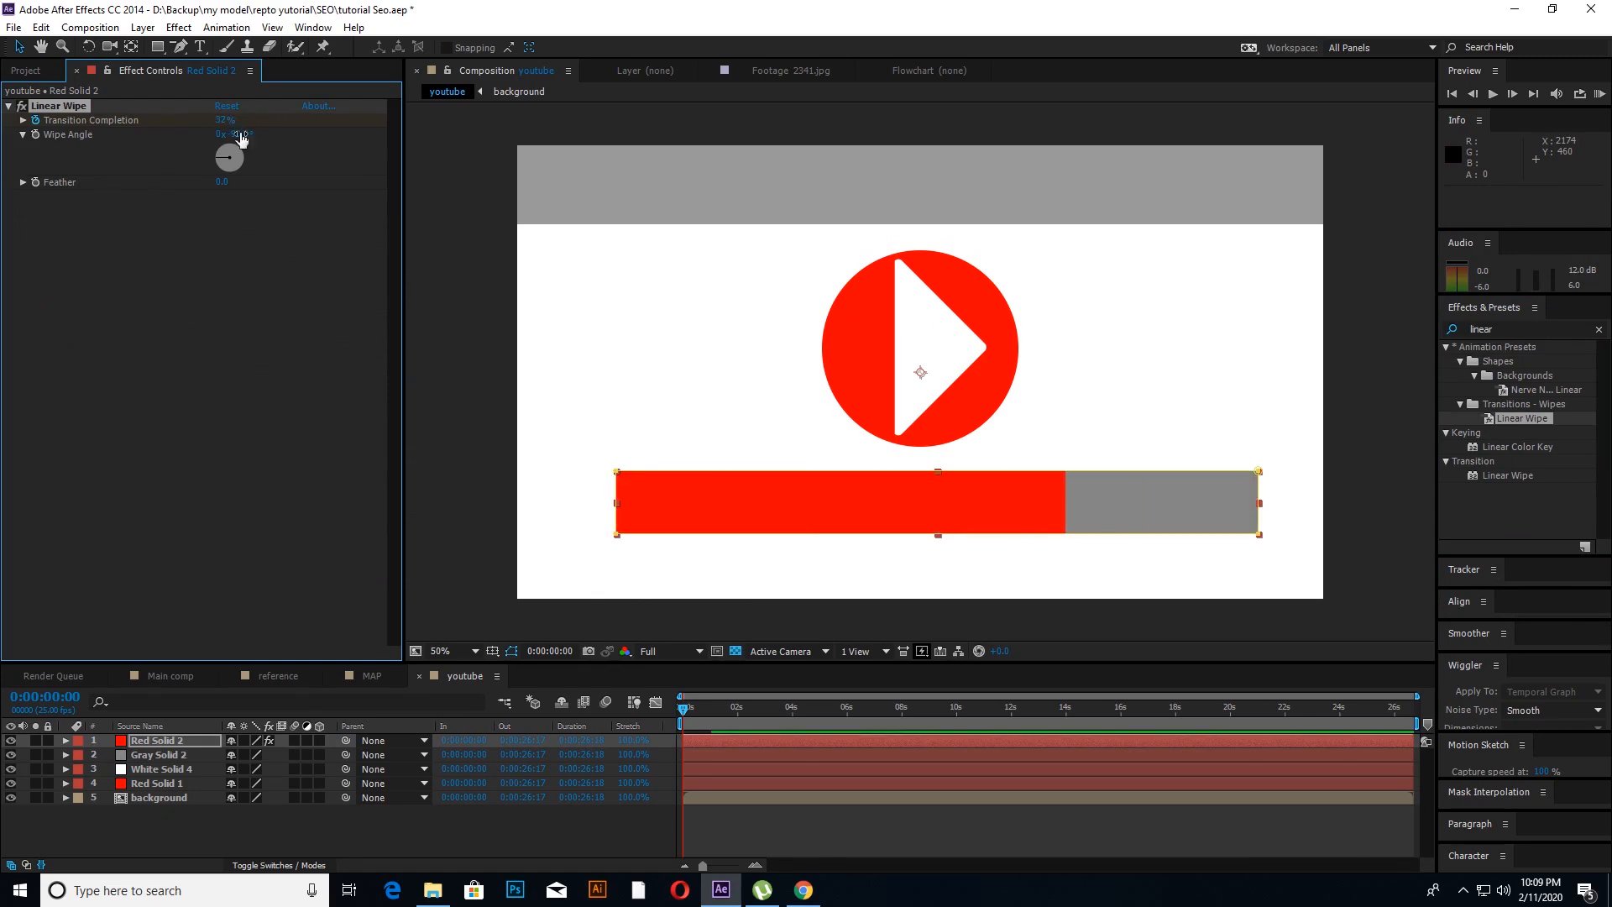
key("ctrl+z")
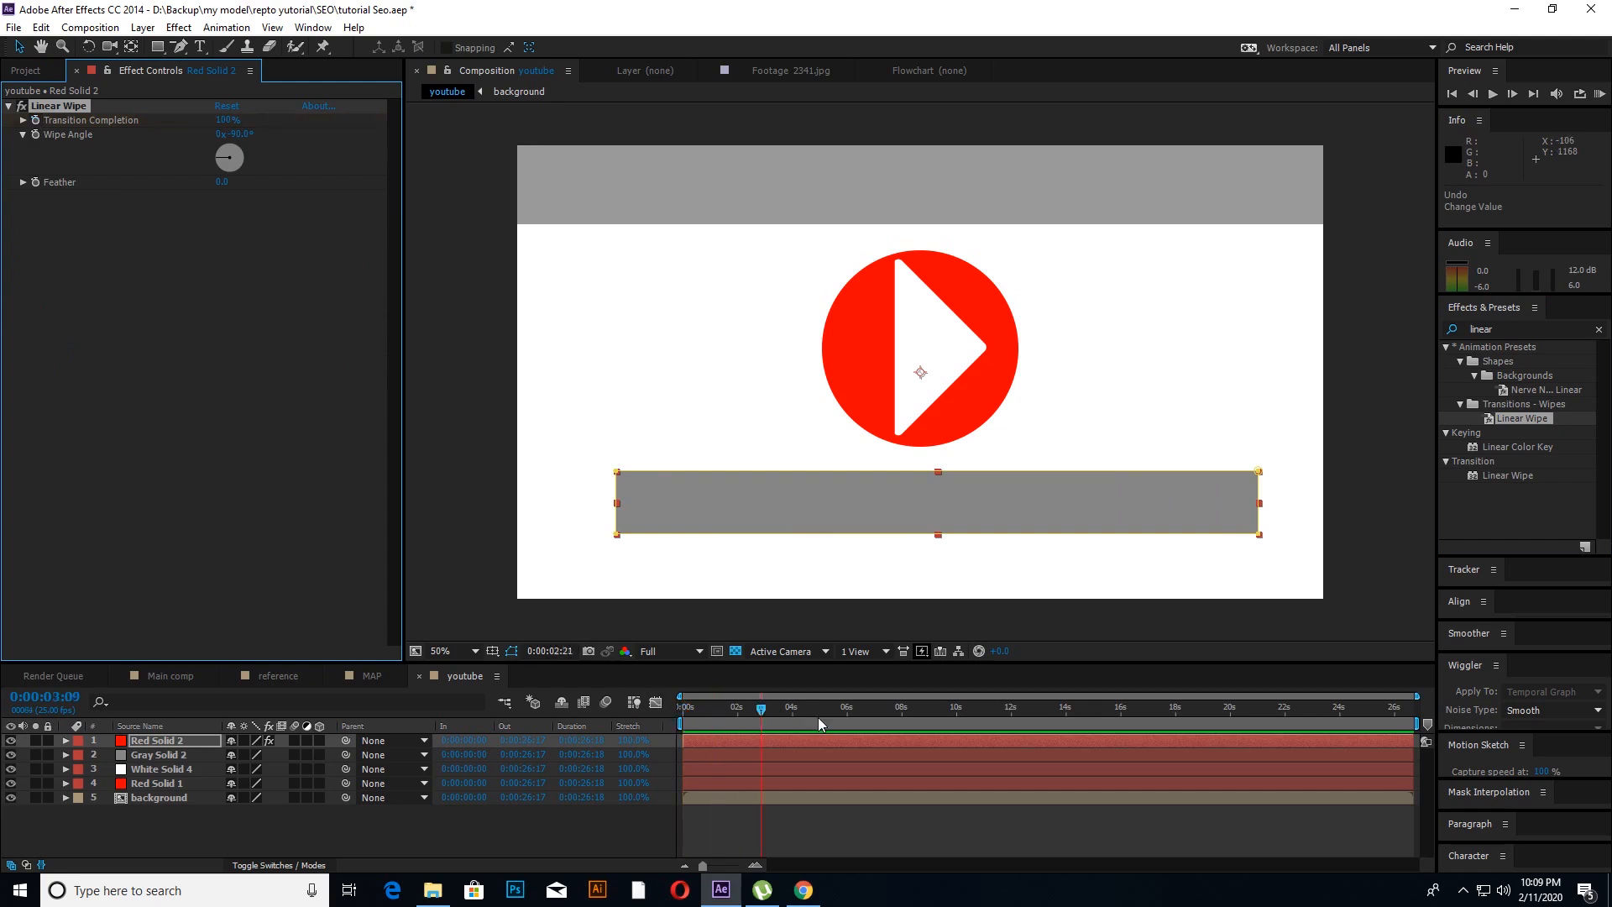
left_click(36, 120)
left_click(904, 738)
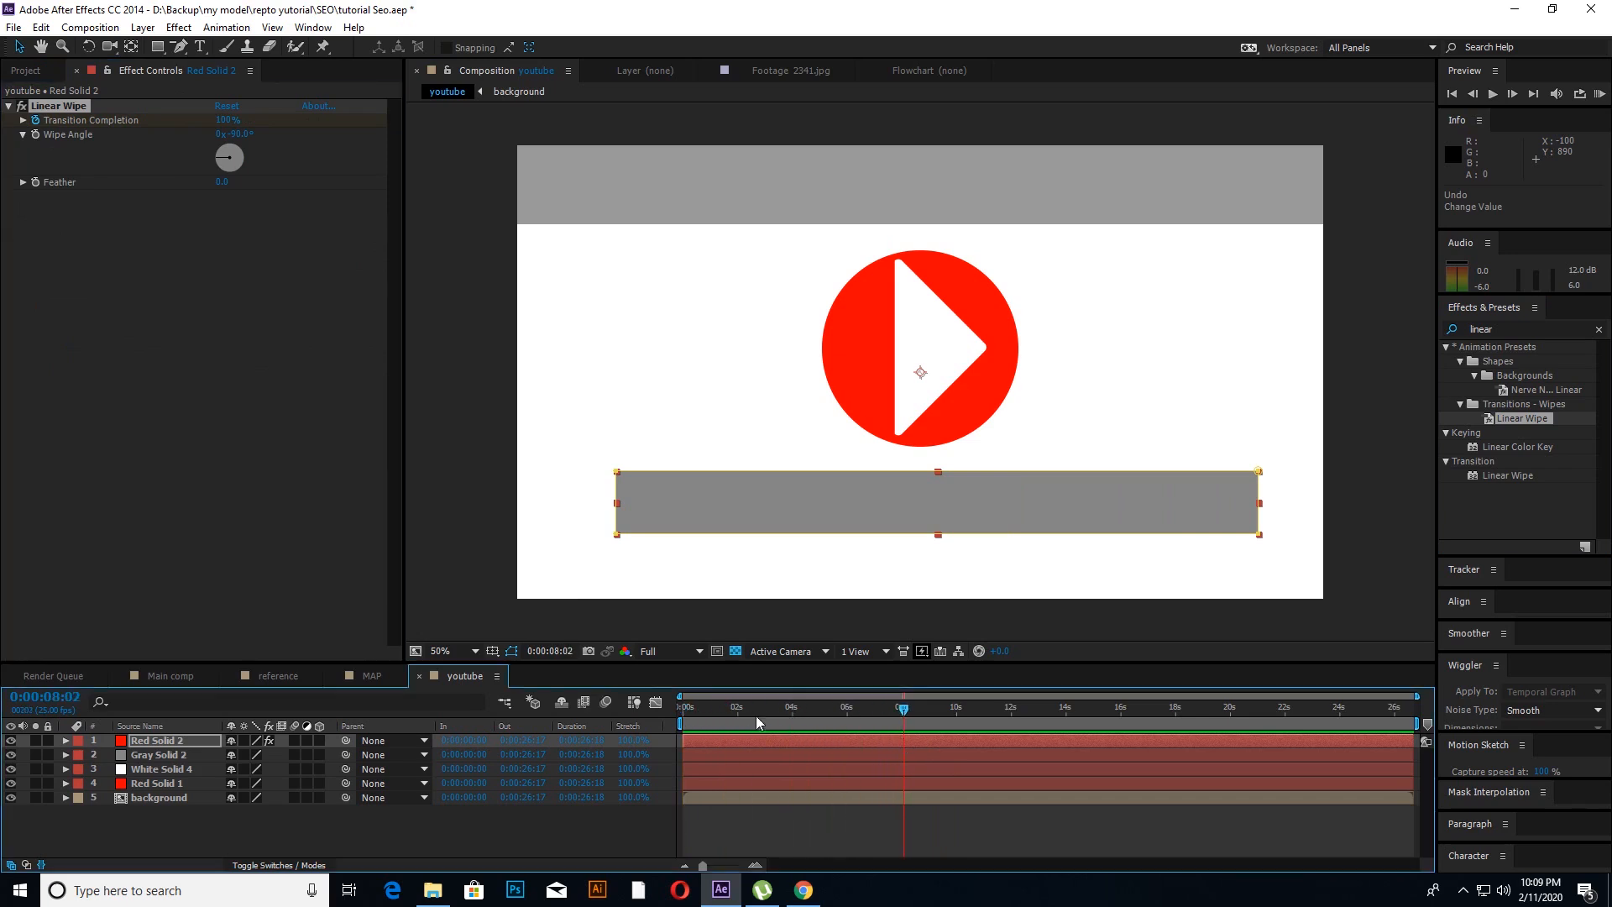
left_click_drag(224, 124, 88, 127)
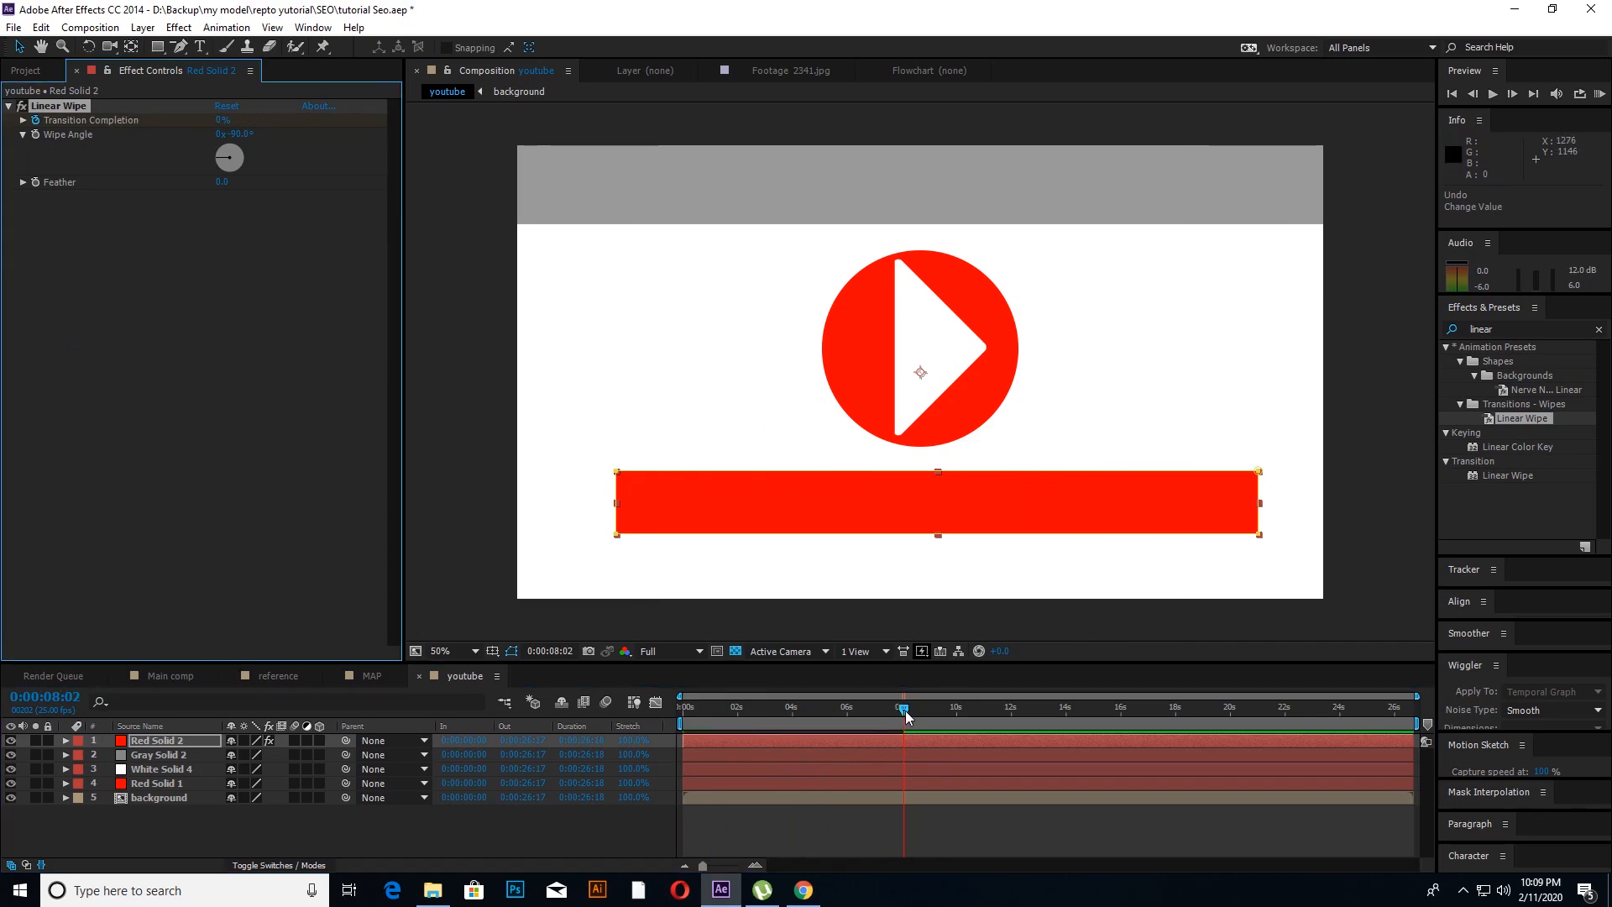
Step: Preview the red bar's wipe animation from the composition start and scrub back through it to check the fill
left_click_drag(903, 710, 641, 735)
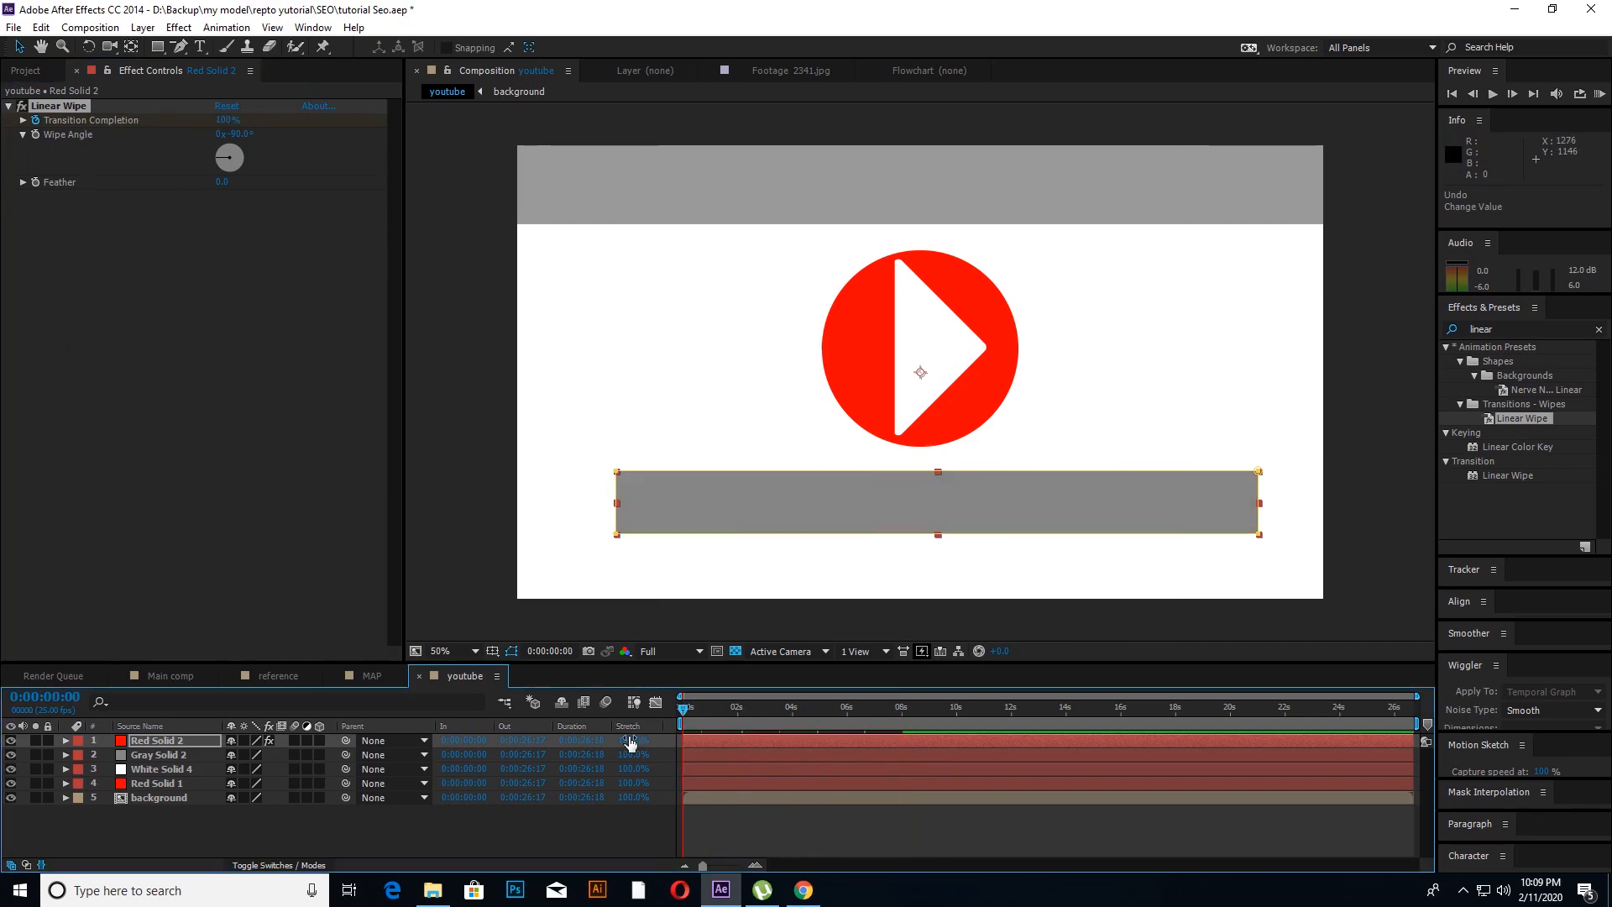
key("space")
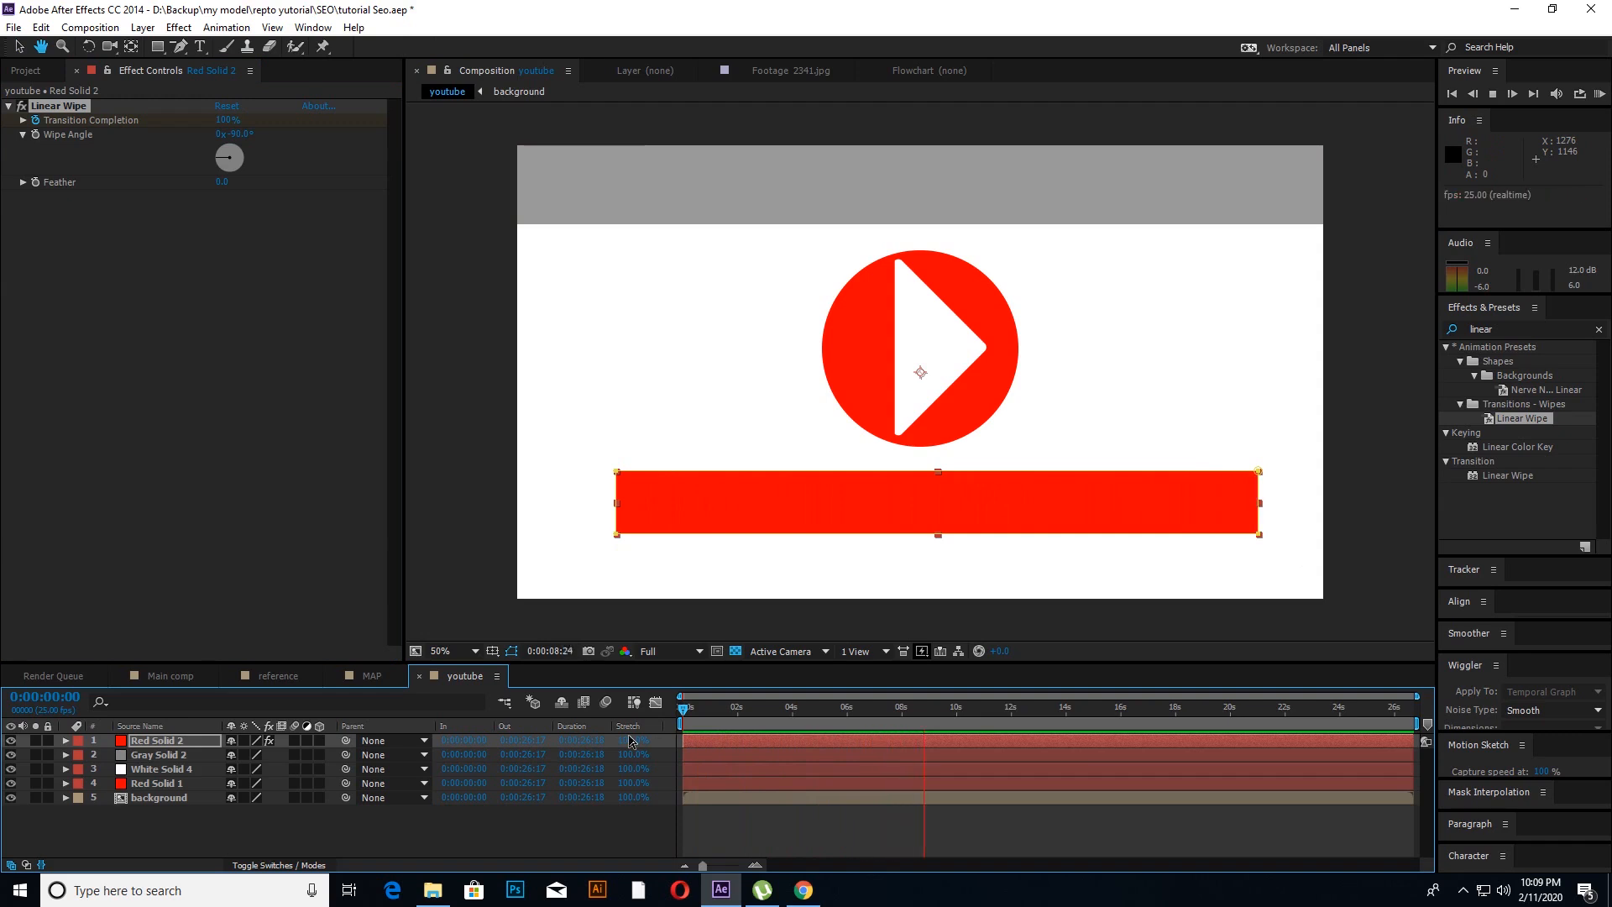
key("space")
left_click_drag(945, 711, 779, 770)
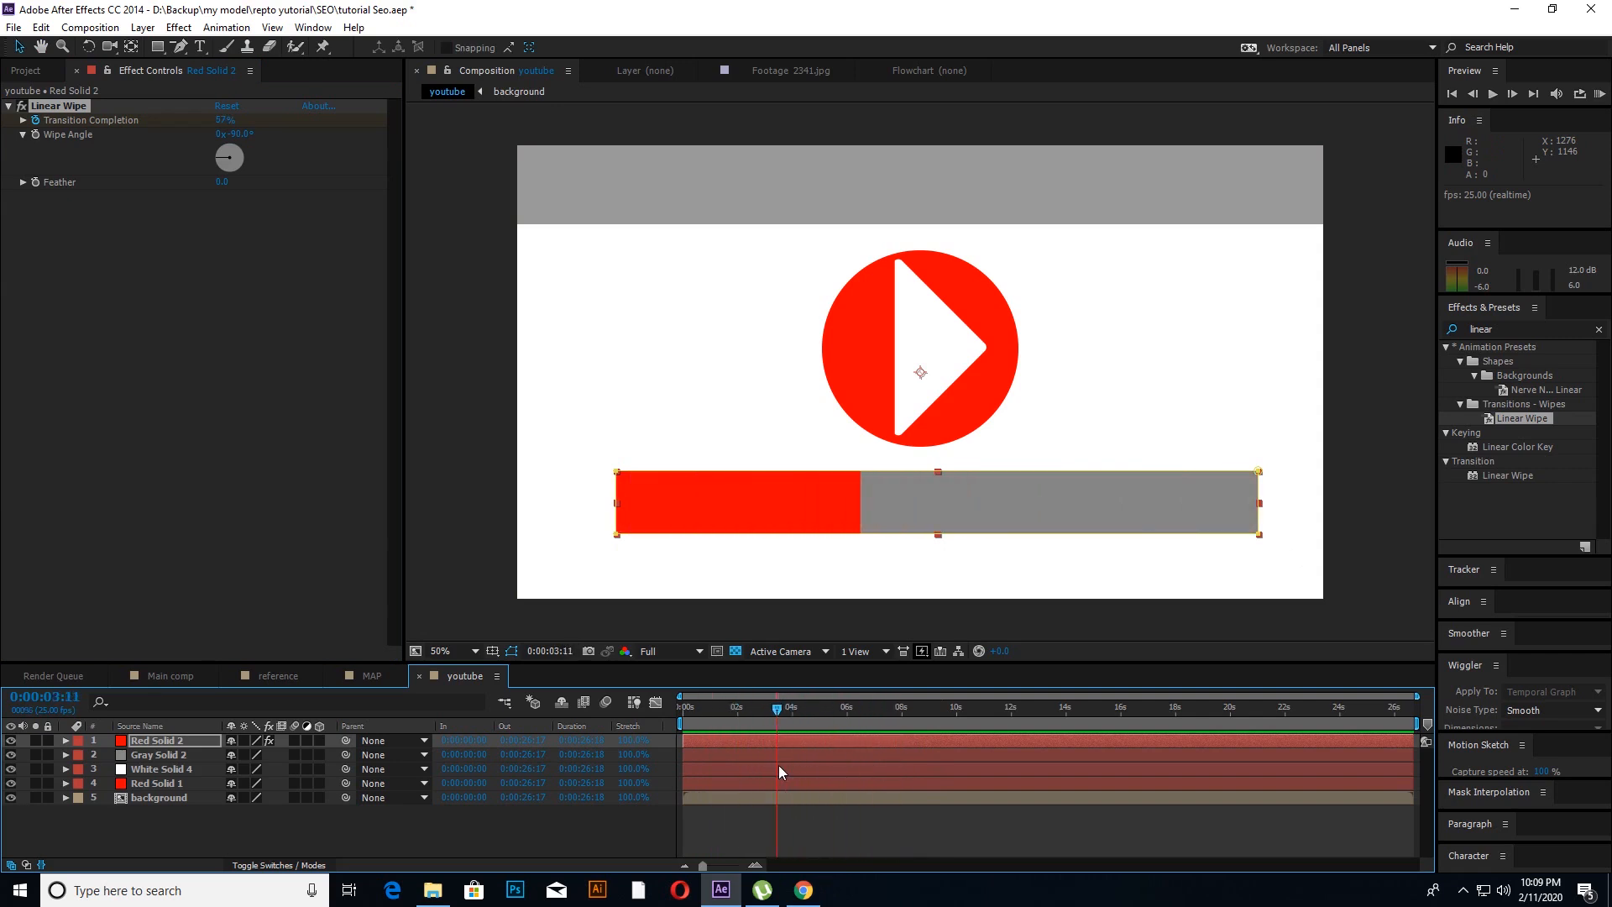